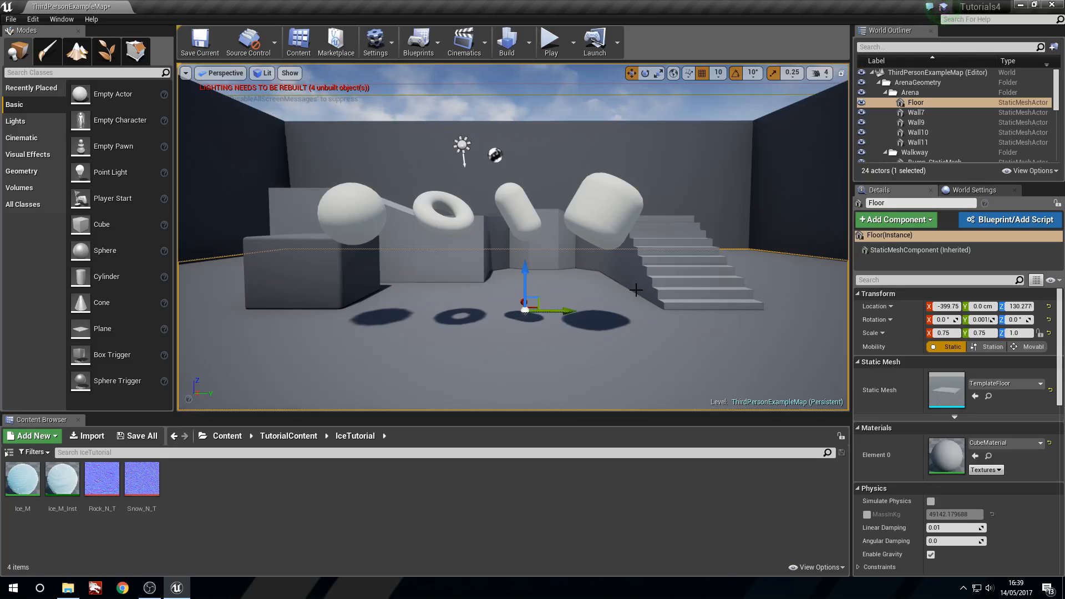
# Apply the Ice_M_Inst material to the sphere, torus, narrow capsule and wide capsule in the level.
pyautogui.click(603, 198)
pyautogui.click(510, 213)
pyautogui.click(352, 208)
pyautogui.moveTo(58, 496); pyautogui.dragTo(443, 222)
pyautogui.moveTo(62, 478); pyautogui.dragTo(518, 228)
pyautogui.moveTo(63, 478); pyautogui.dragTo(632, 249)
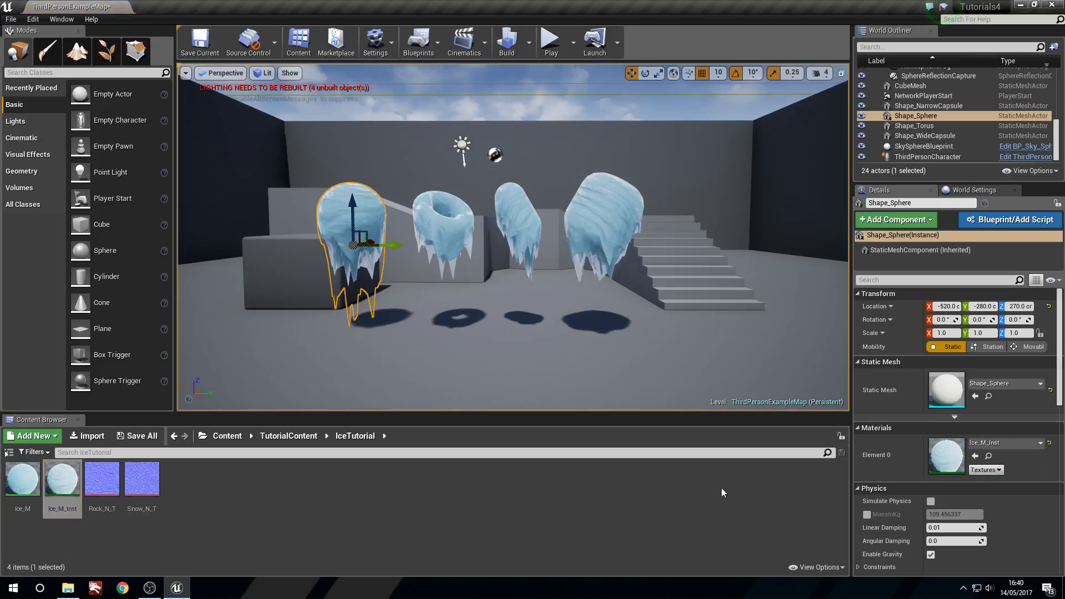
# Examine the icicles and icy surface on the four shapes from closer up and from different angles.
pyautogui.moveTo(513, 237); pyautogui.dragTo(427, 261, button='right')
pyautogui.press('w')
pyautogui.press('w')
pyautogui.click(427, 333)
pyautogui.moveTo(428, 333); pyautogui.dragTo(477, 371, button='right')
pyautogui.press('s')
pyautogui.press('d')
pyautogui.press('s')
pyautogui.press('s')
pyautogui.press('w')
pyautogui.press('e')
pyautogui.press('s')
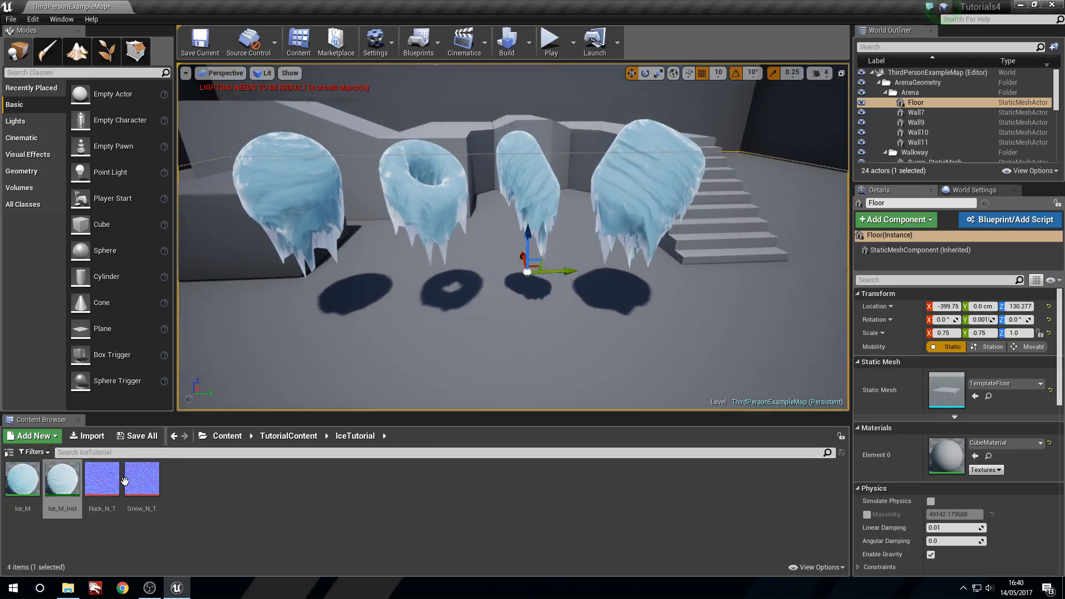
# Inspect the Snow_N_T and Rock_N_T normal map textures in the IceTutorial folder.
pyautogui.doubleClick(140, 484)
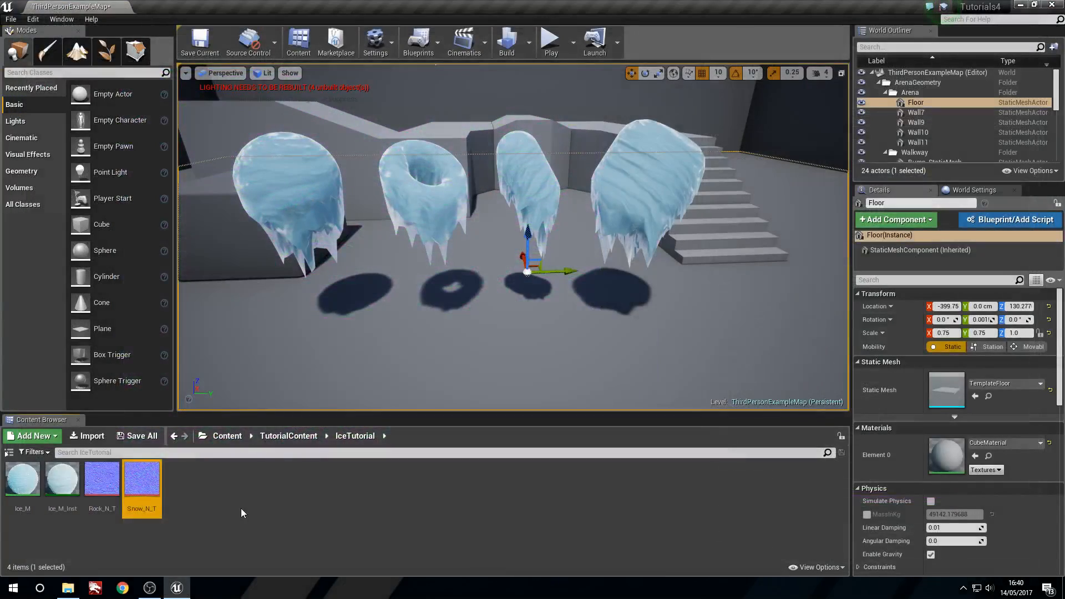
pyautogui.doubleClick(102, 480)
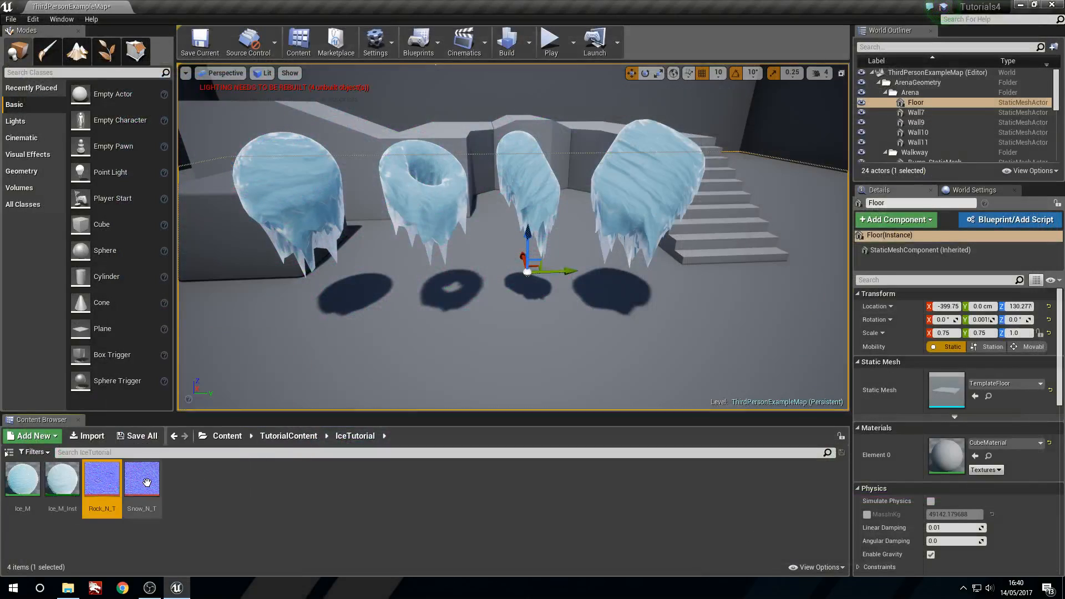
pyautogui.click(147, 482)
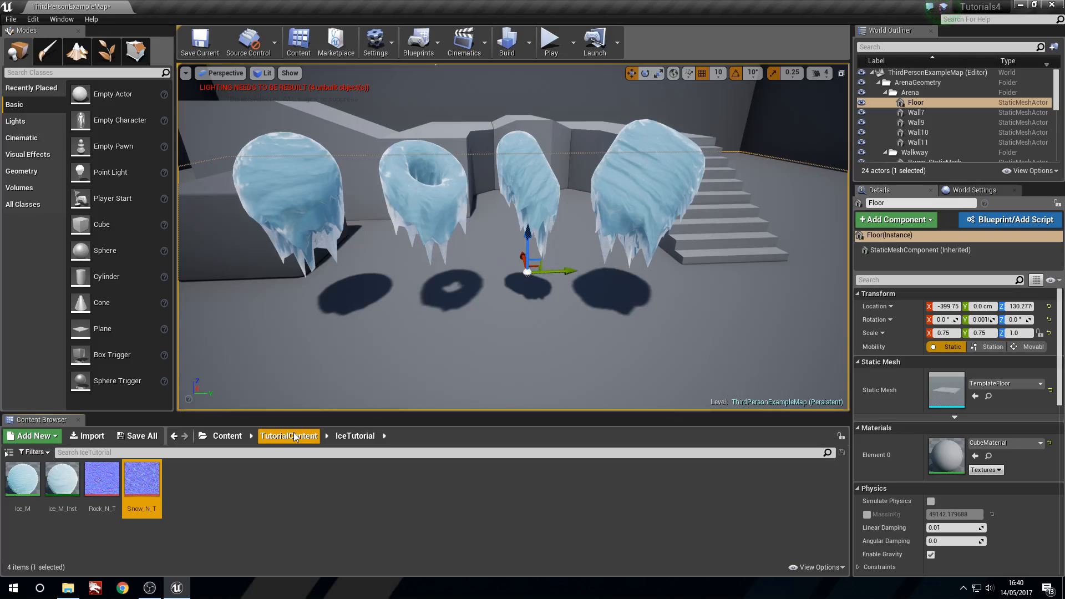
pyautogui.moveTo(539, 250)
pyautogui.mouseDown(button='right')
pyautogui.moveTo(539, 289)
pyautogui.moveTo(516, 250)
pyautogui.moveTo(557, 250)
pyautogui.mouseUp(button='right')
# Create a new material named Ice2_M in the IceTutorial folder.
pyautogui.click(241, 505)
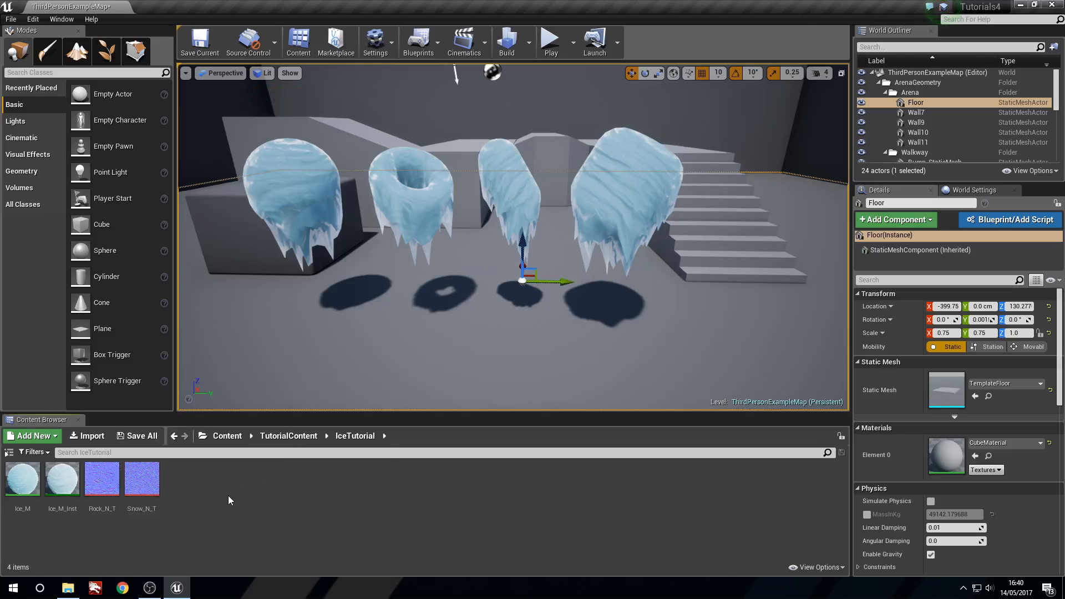
pyautogui.rightClick(228, 495)
pyautogui.click(320, 316)
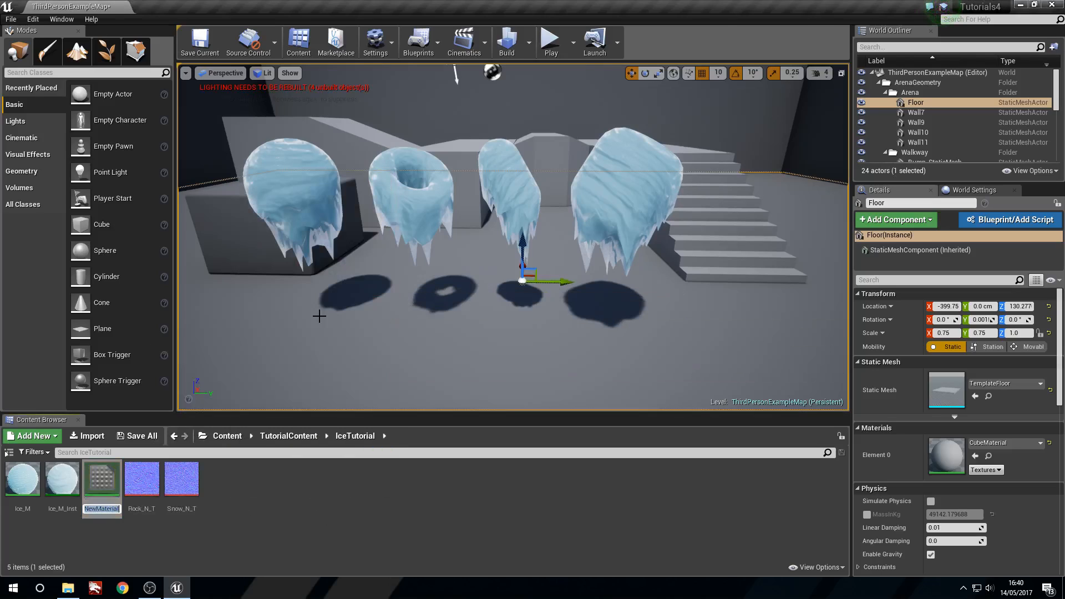
pyautogui.write('Ice2_M')
pyautogui.press('Return')
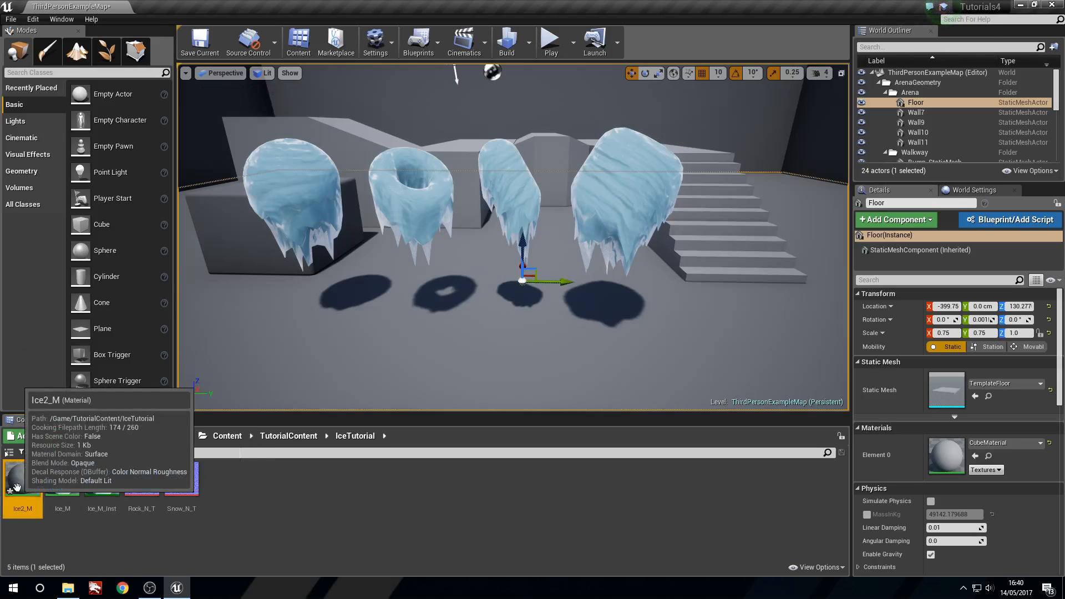
# Open the Ice2_M material for editing and set its shading model to Subsurface.
pyautogui.doubleClick(23, 482)
pyautogui.moveTo(501, 241); pyautogui.dragTo(587, 253, button='right')
pyautogui.moveTo(629, 154); pyautogui.dragTo(620, 154)
pyautogui.click(416, 177)
pyautogui.moveTo(459, 195); pyautogui.dragTo(466, 193, button='right')
pyautogui.click(133, 441)
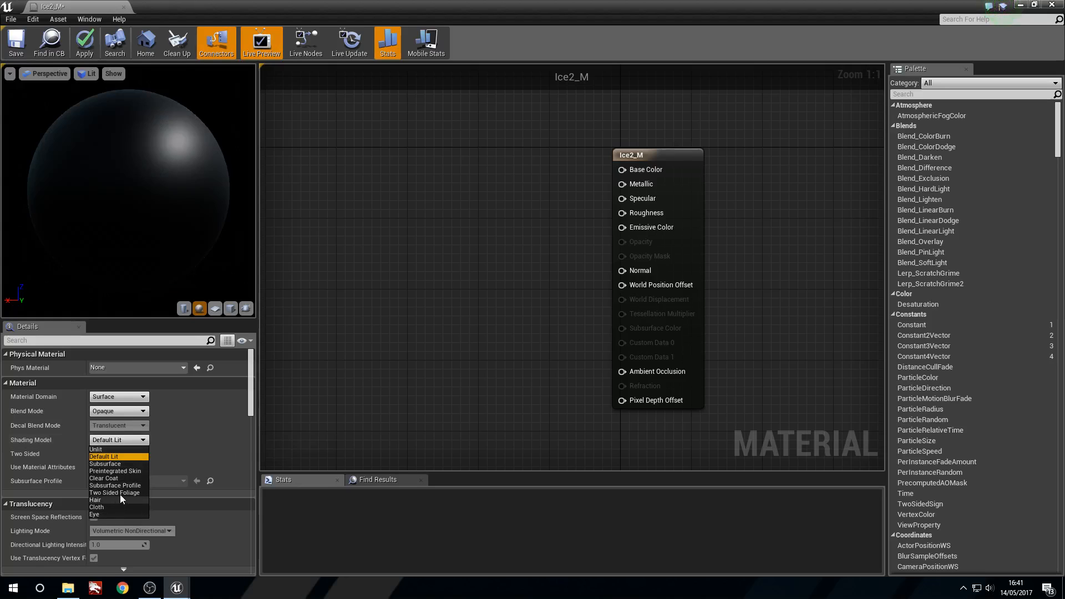
pyautogui.click(128, 464)
# Set the material's tessellation mode to Flat Tessellation and enable Crack Free Displacement.
pyautogui.scroll(-15, 185, 465)
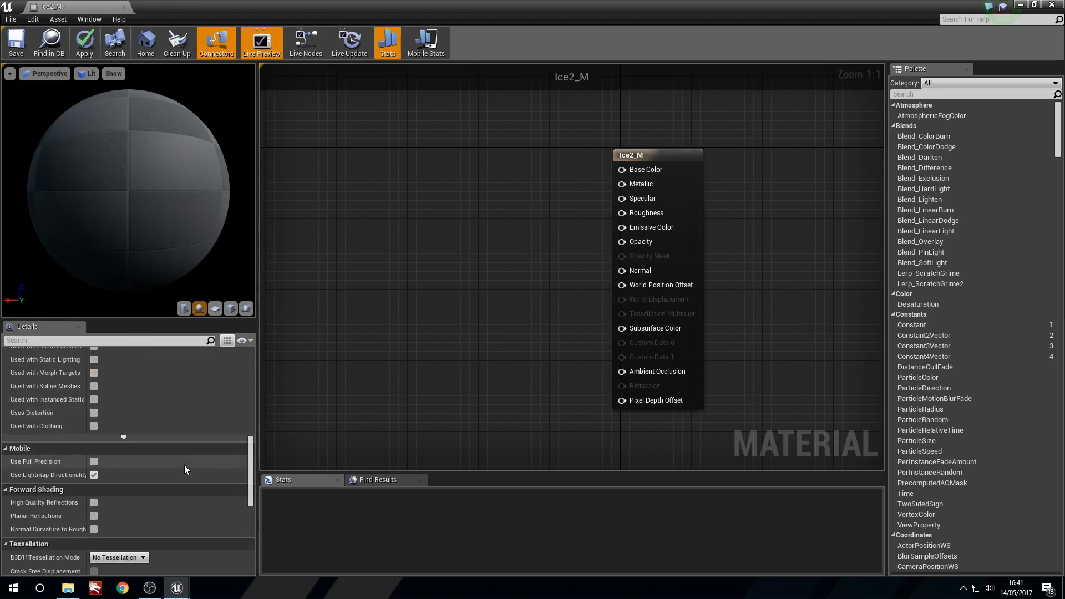
pyautogui.click(121, 435)
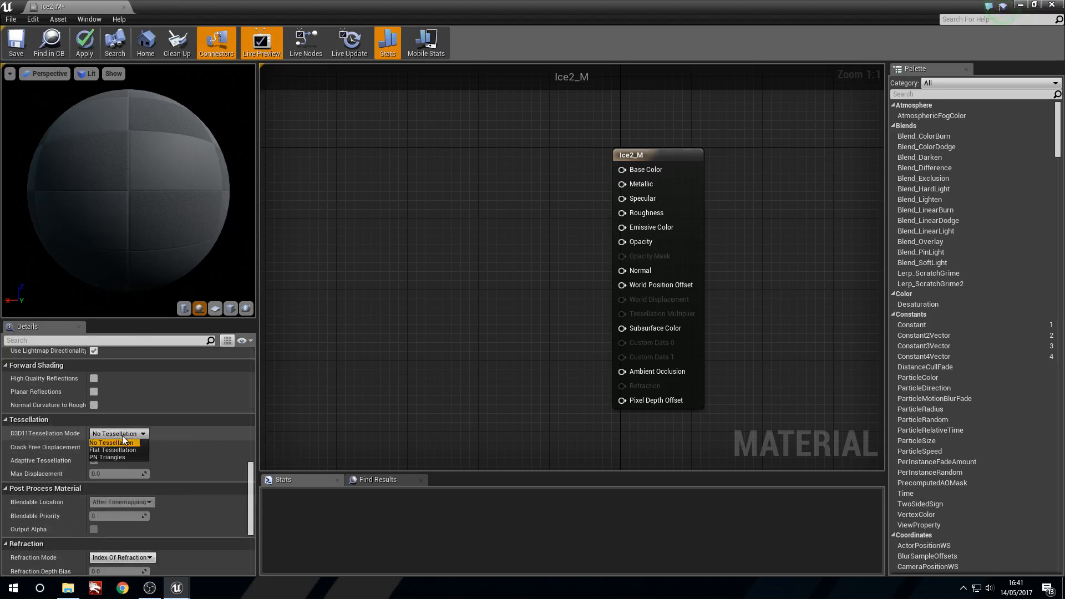
pyautogui.click(125, 450)
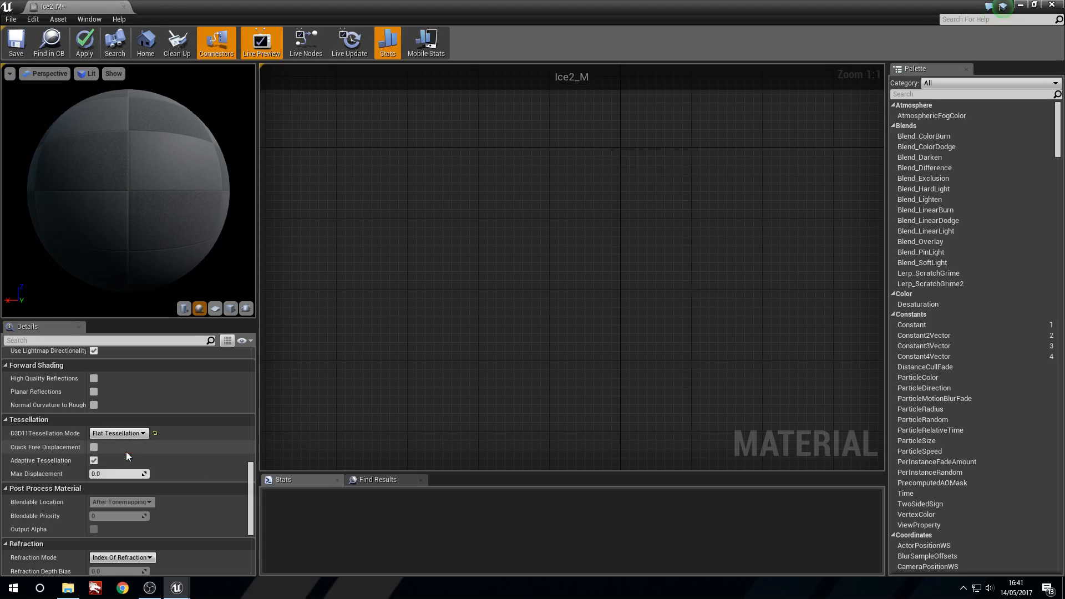
pyautogui.click(93, 447)
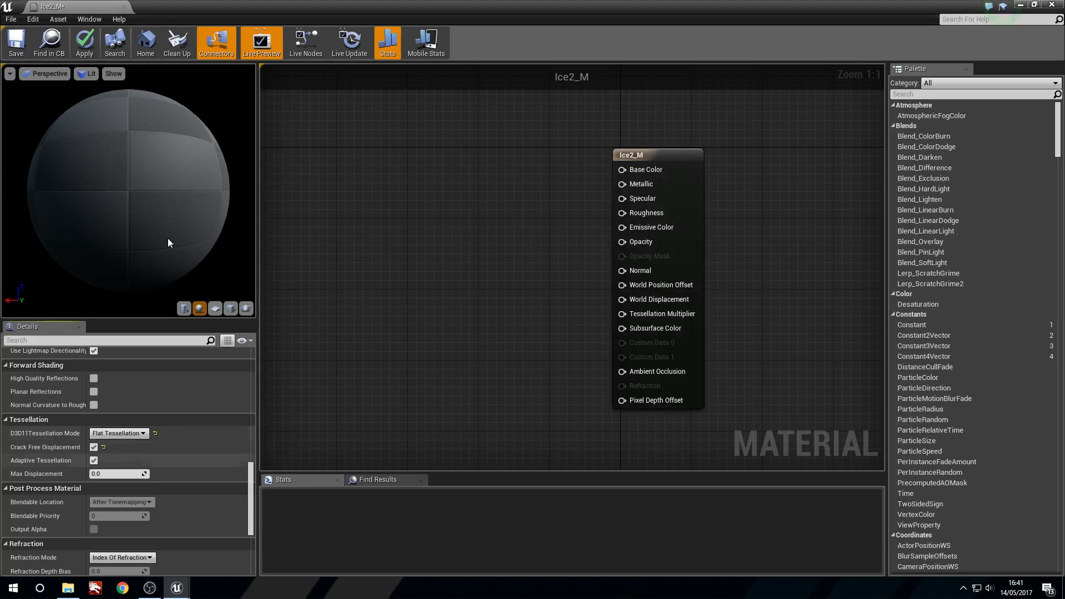
# Examine the preview sphere from another angle and review the material's general settings.
pyautogui.moveTo(114, 172); pyautogui.dragTo(114, 206, button='right')
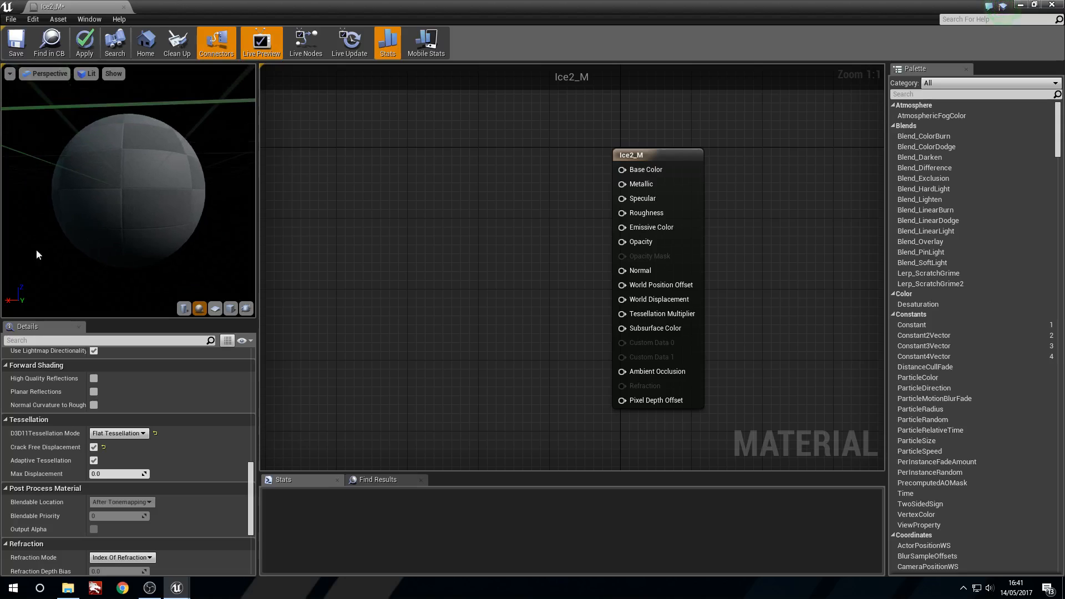
pyautogui.moveTo(386, 311); pyautogui.dragTo(421, 315, button='right')
pyautogui.moveTo(76, 292); pyautogui.dragTo(89, 328)
pyautogui.moveTo(76, 292); pyautogui.dragTo(76, 322, button='right')
pyautogui.moveTo(120, 222); pyautogui.dragTo(143, 269, button='right')
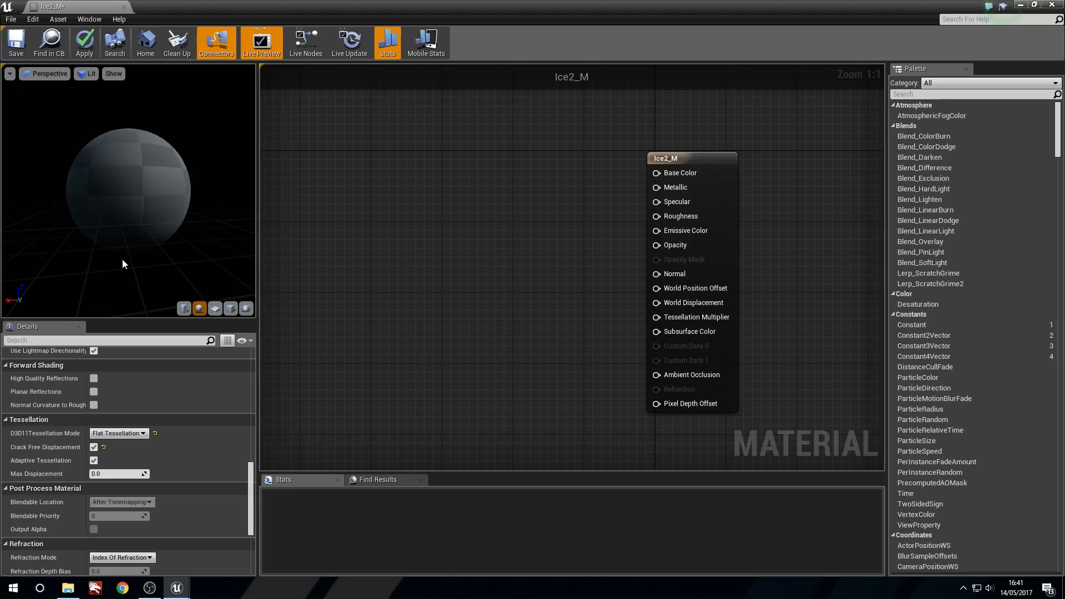
pyautogui.scroll(5, 170, 409)
pyautogui.scroll(8, 171, 408)
pyautogui.scroll(2, 141, 393)
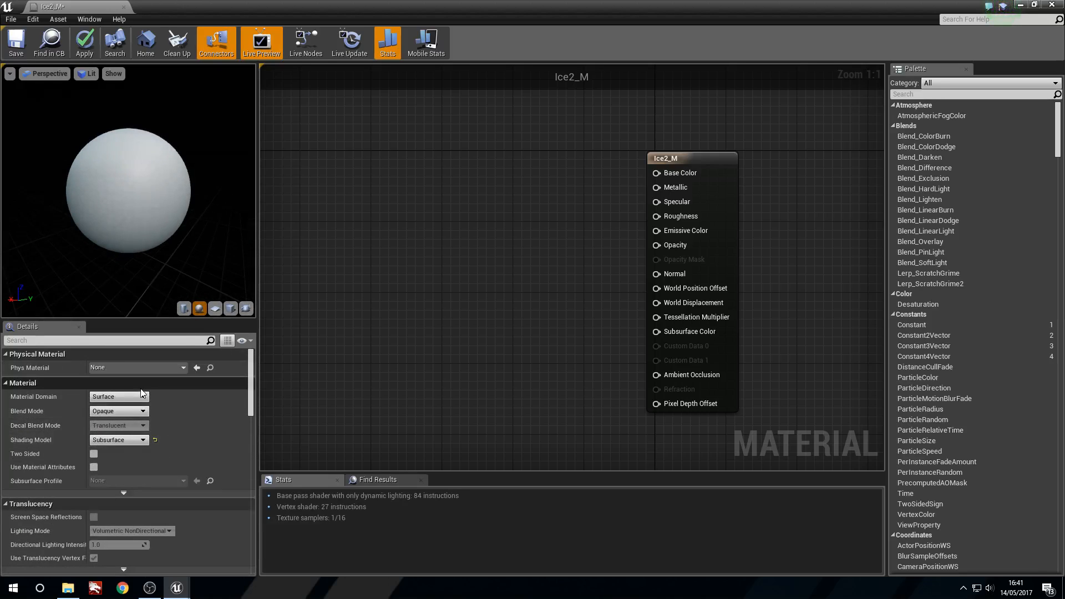
# Add two Constant3Vector nodes to the graph, one beneath the other, ahead of the material node.
pyautogui.moveTo(517, 200); pyautogui.dragTo(511, 230, button='right')
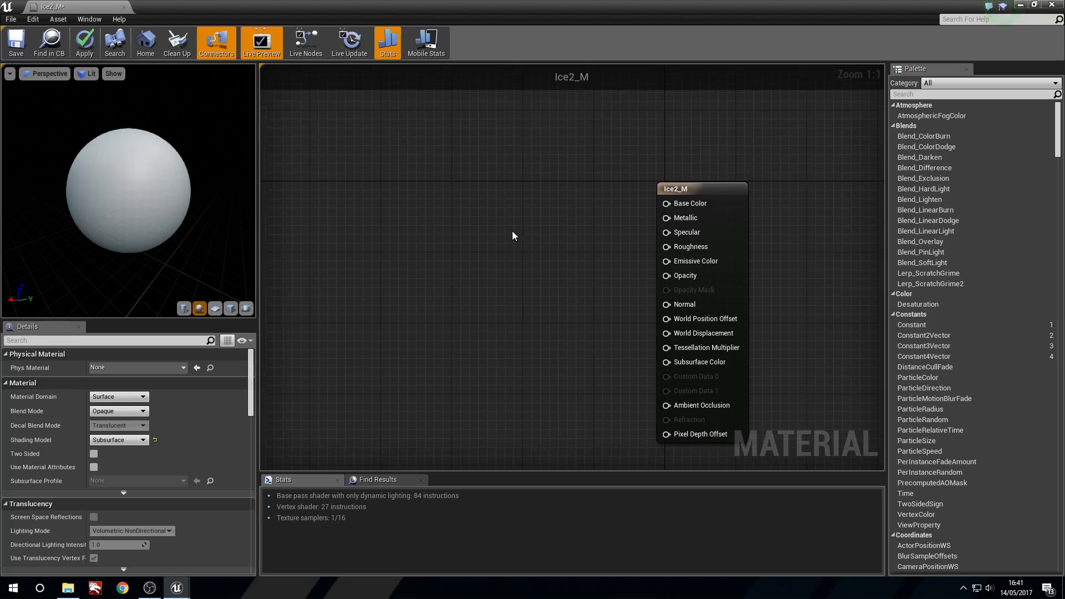
pyautogui.click(393, 138)
pyautogui.click(411, 249)
pyautogui.moveTo(431, 274); pyautogui.dragTo(419, 252)
pyautogui.moveTo(401, 178); pyautogui.dragTo(391, 235)
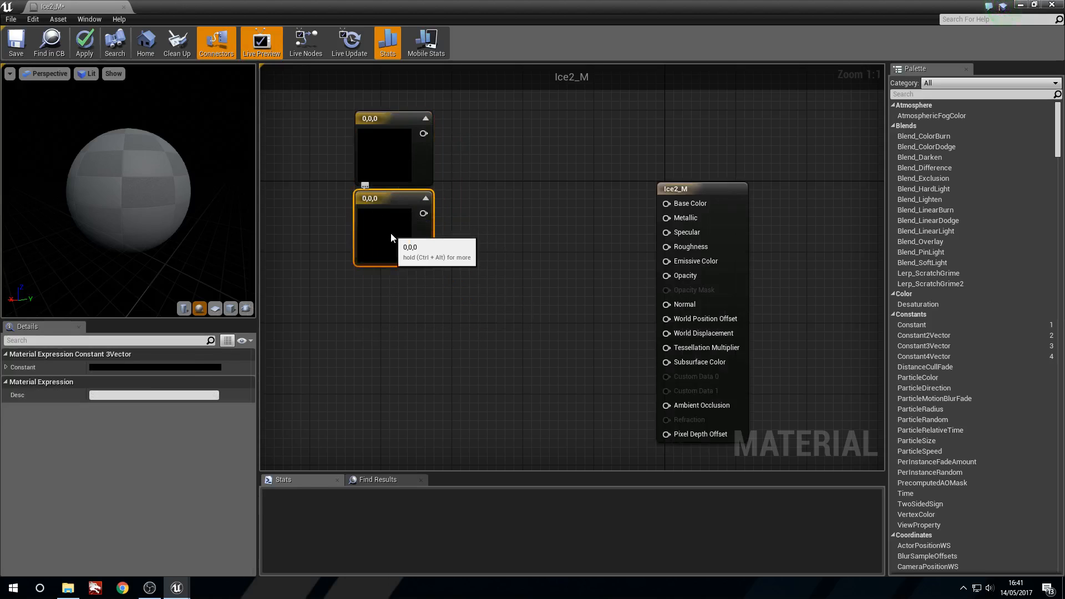
# Convert both Constant3Vector nodes to parameters and space them apart vertically.
pyautogui.click(377, 178)
pyautogui.rightClick(391, 131)
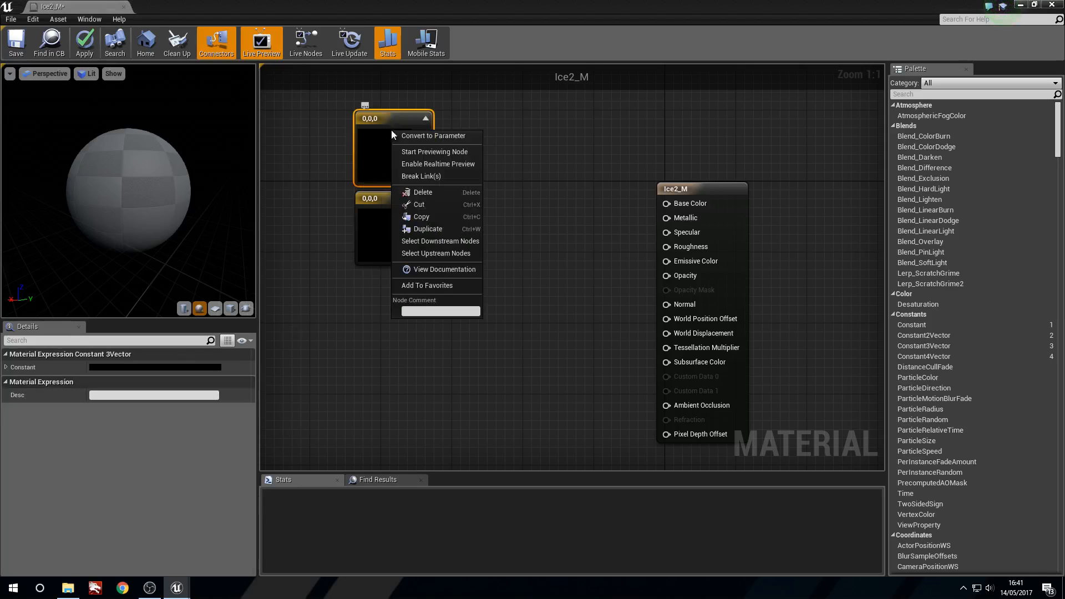
pyautogui.click(421, 139)
pyautogui.rightClick(397, 253)
pyautogui.click(456, 250)
pyautogui.rightClick(394, 240)
pyautogui.moveTo(386, 219); pyautogui.dragTo(385, 246)
# Name the upper vector parameter Light Tone and the lower one Dark Tone.
pyautogui.click(386, 139)
pyautogui.click(115, 371)
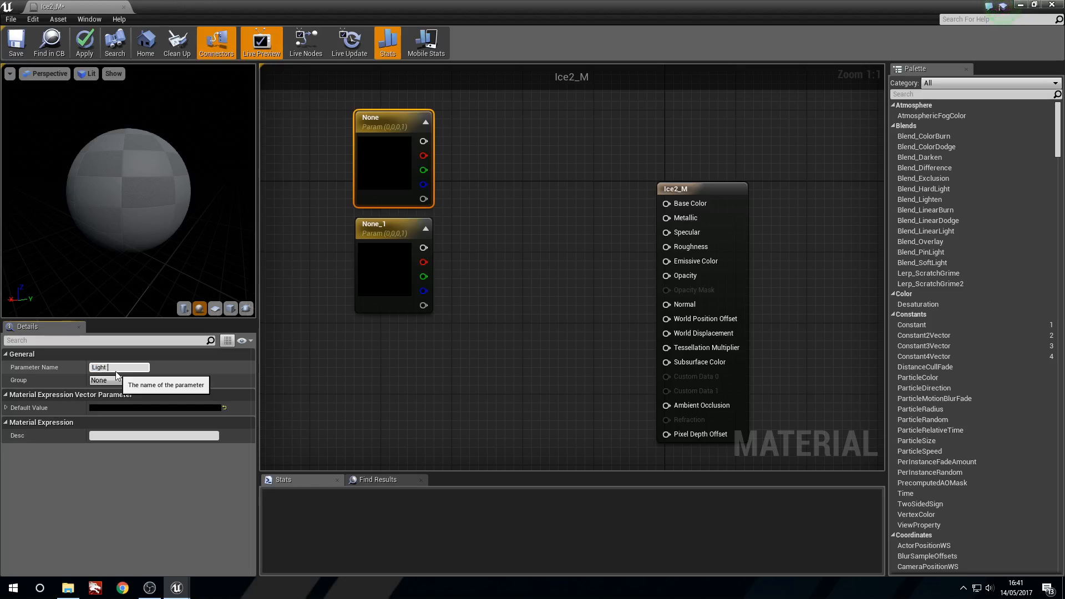
pyautogui.write('Light Tone')
pyautogui.press('Return')
pyautogui.click(388, 227)
pyautogui.click(139, 367)
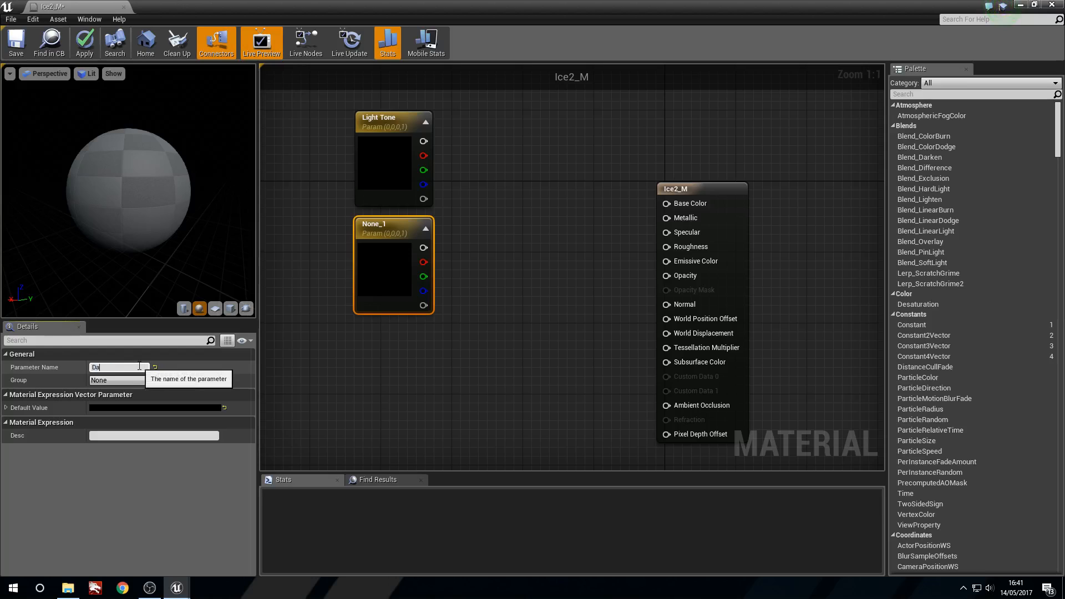
pyautogui.press('Return')
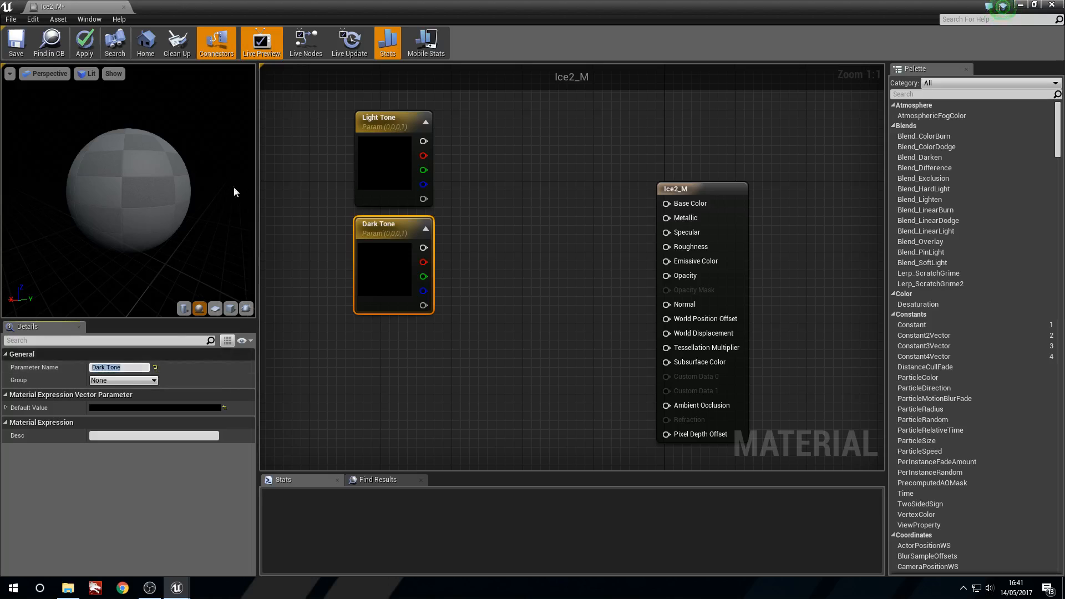
# Set the Light Tone colour to R 0.398, G 0.57 and B 0.83.
pyautogui.doubleClick(386, 160)
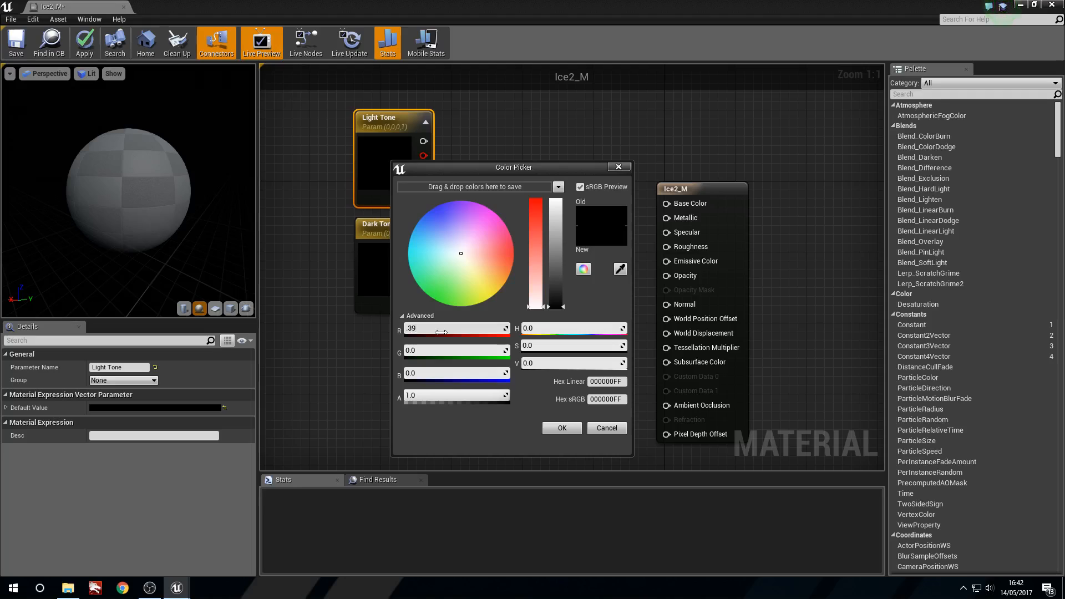
pyautogui.press('Tab')
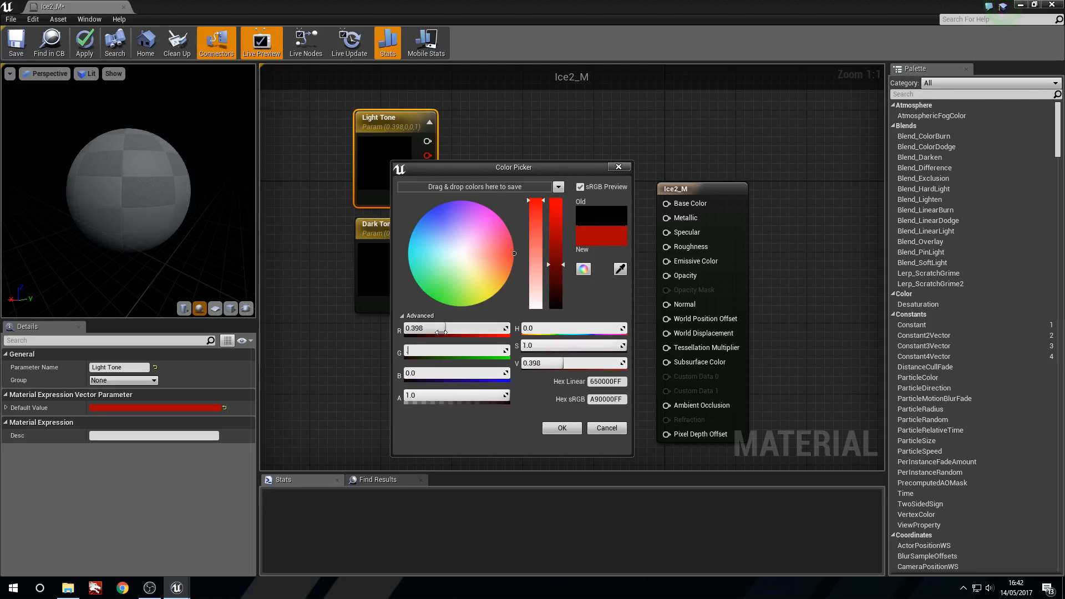
pyautogui.press('Tab')
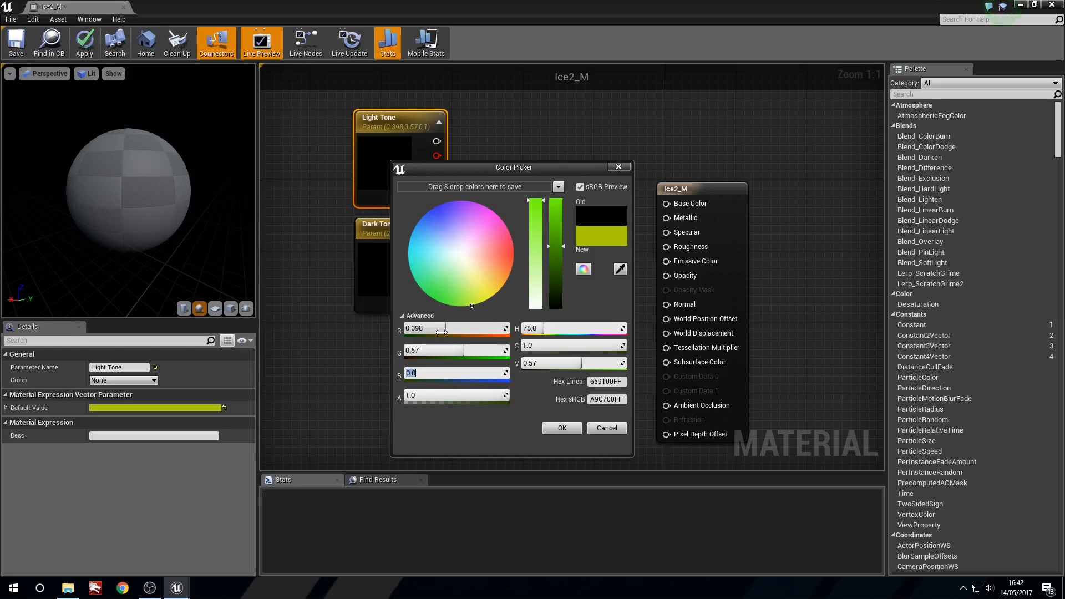
pyautogui.write('.83')
pyautogui.press('Return')
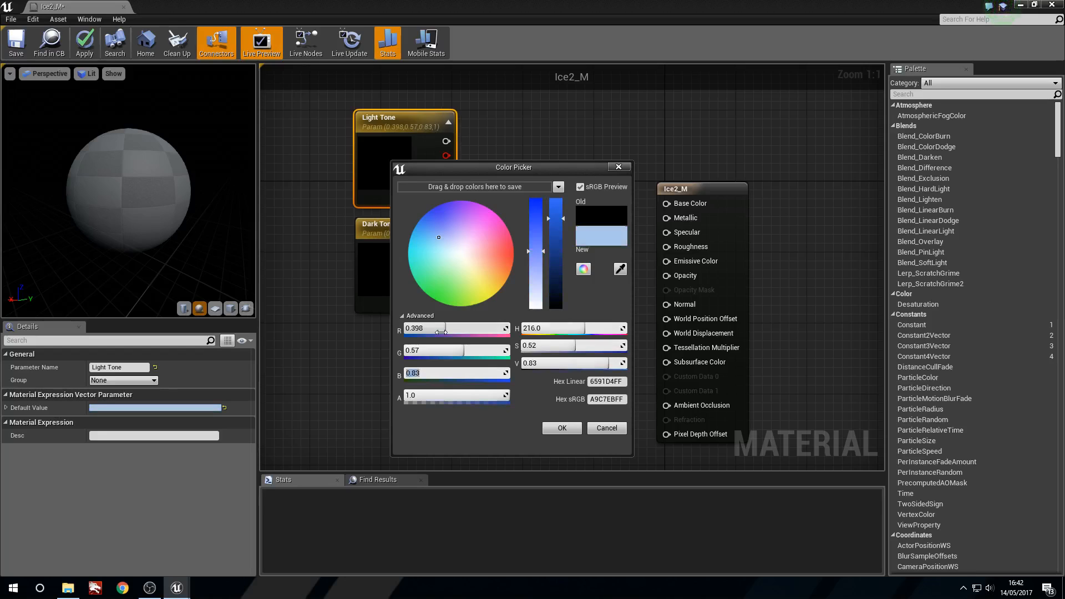
pyautogui.click(562, 428)
# Set the Dark Tone colour to R 0.079, G 0.165 and B 0.215.
pyautogui.doubleClick(388, 268)
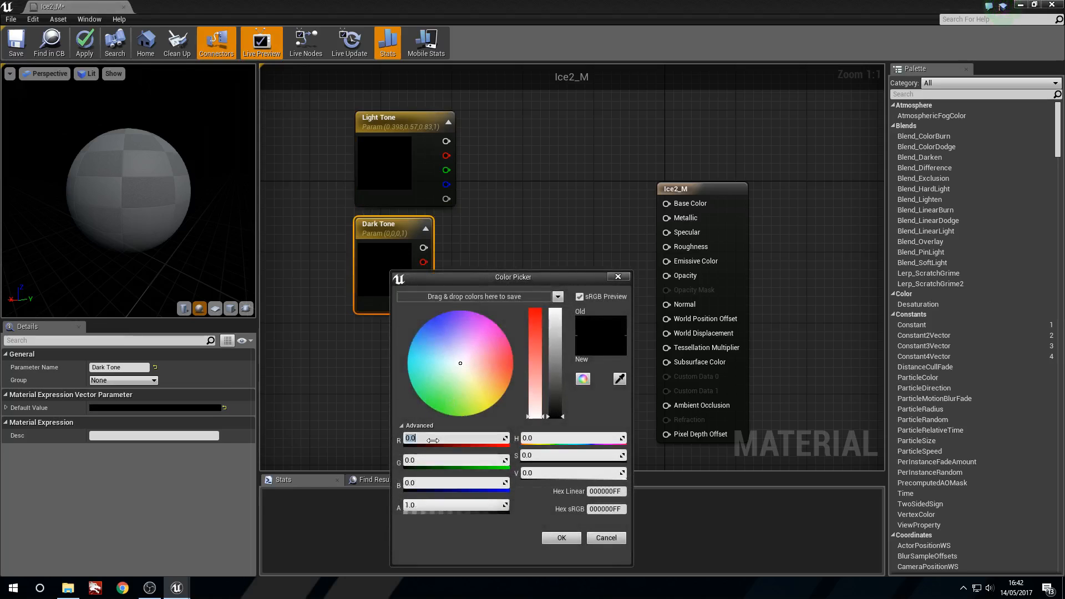
pyautogui.press('Tab')
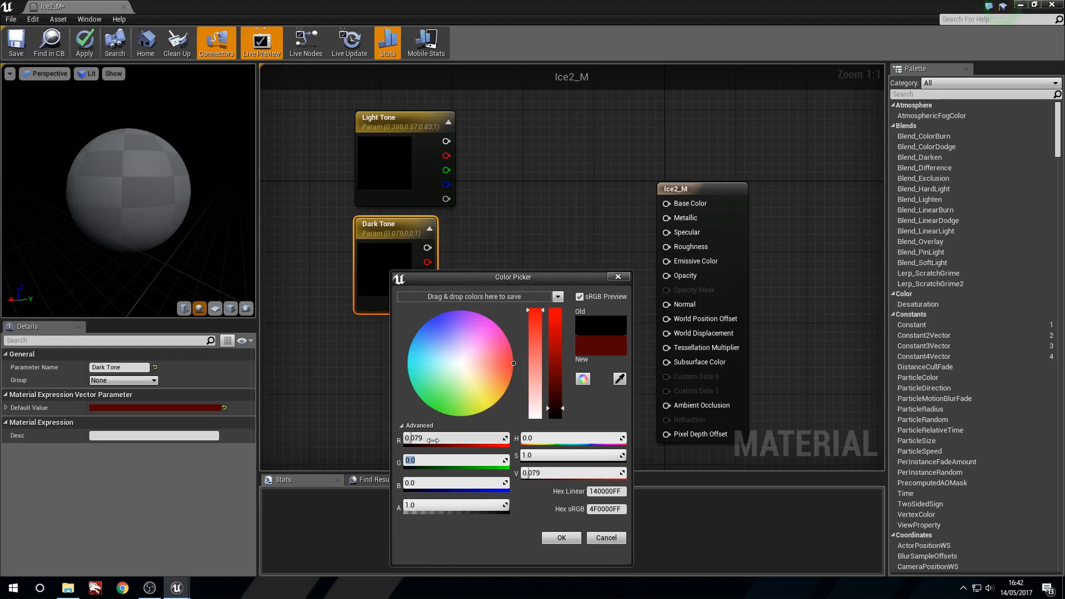
pyautogui.write('.')
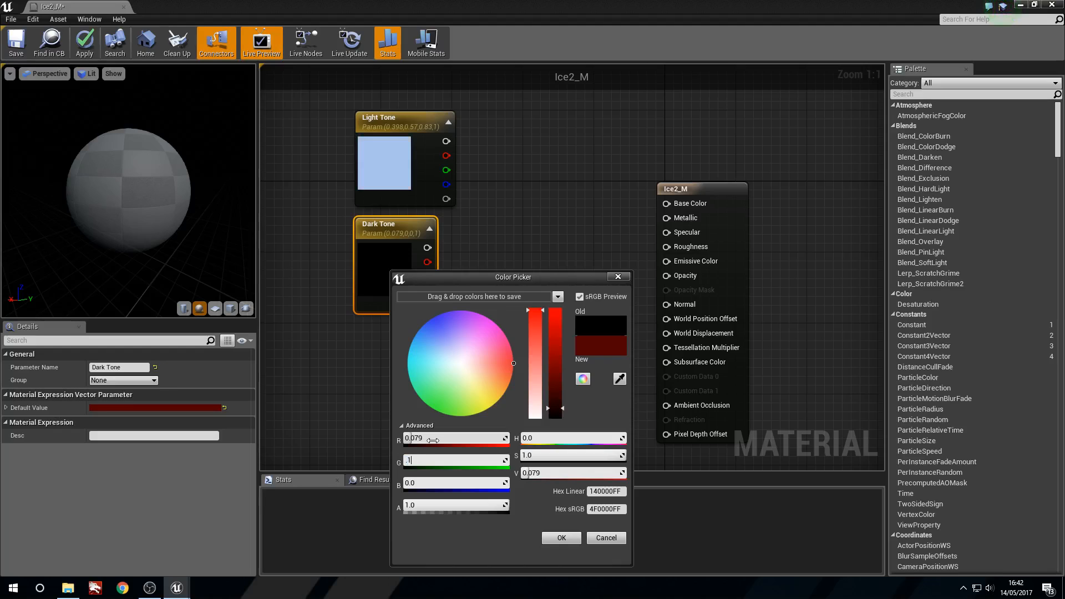
pyautogui.write('165')
pyautogui.press('Tab')
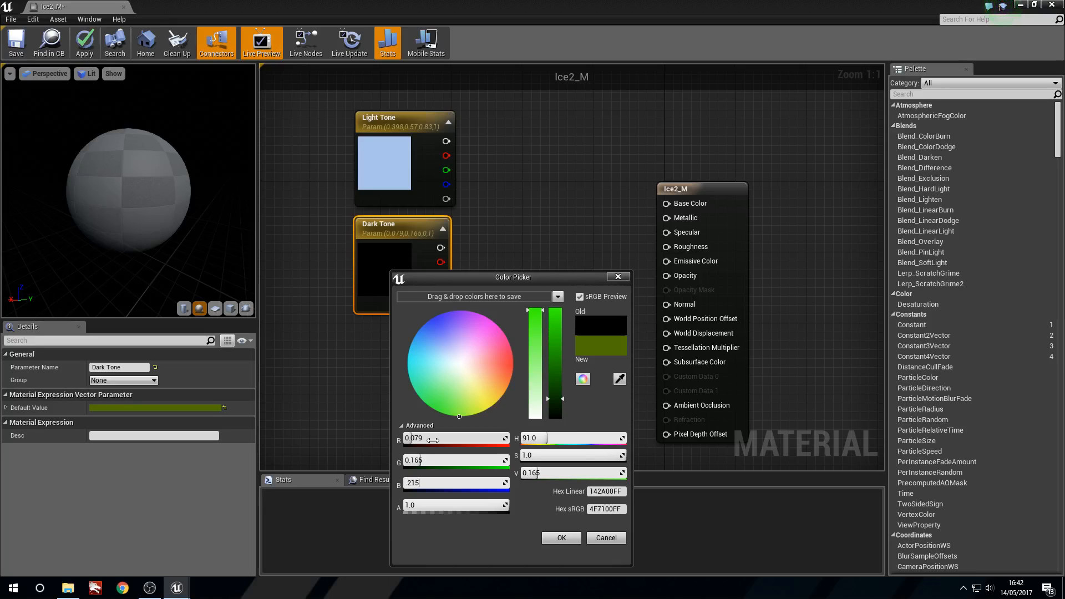
pyautogui.write('.215')
pyautogui.press('Return')
pyautogui.click(557, 541)
# Move the Light Tone and Dark Tone nodes together farther away from the material node.
pyautogui.moveTo(362, 354); pyautogui.dragTo(461, 364, button='right')
pyautogui.moveTo(377, 119); pyautogui.dragTo(592, 356)
pyautogui.moveTo(480, 296); pyautogui.dragTo(347, 287)
pyautogui.click(521, 309)
pyautogui.moveTo(835, 225); pyautogui.dragTo(827, 228, button='right')
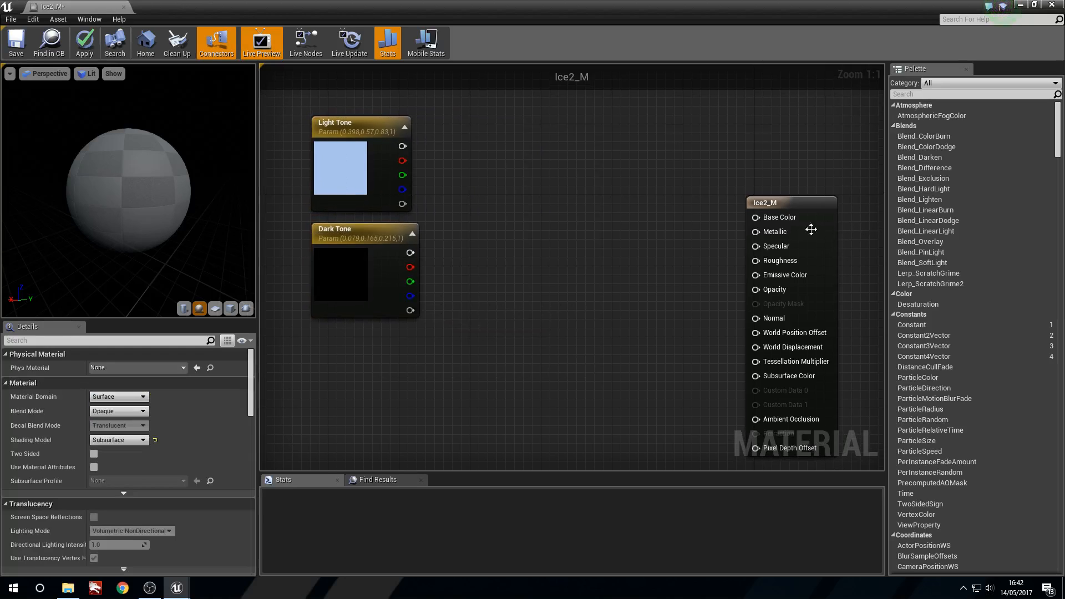
# Add a Linear Interpolate node between the tone parameters and the material node.
pyautogui.moveTo(482, 238); pyautogui.dragTo(509, 245, button='right')
pyautogui.press('l')
pyautogui.click(514, 214)
pyautogui.moveTo(551, 225); pyautogui.dragTo(559, 217)
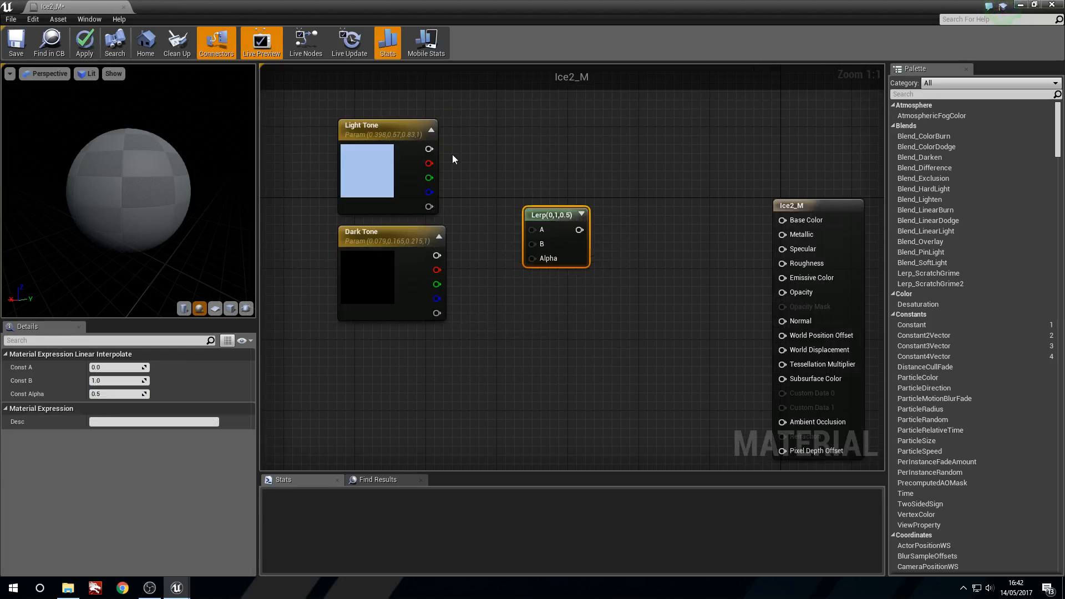
# Connect Light Tone to the Lerp node's A input and Dark Tone to its B input, repositioning the Lerp slightly.
pyautogui.moveTo(428, 148); pyautogui.dragTo(538, 229)
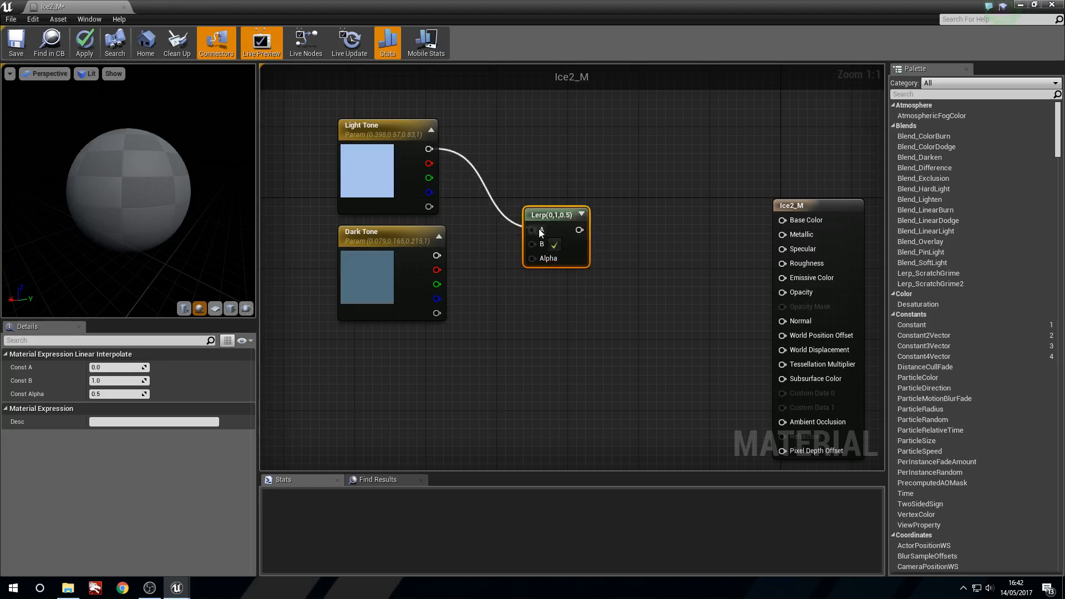
pyautogui.moveTo(437, 255); pyautogui.dragTo(532, 244)
pyautogui.moveTo(604, 255); pyautogui.dragTo(537, 253, button='right')
pyautogui.click(537, 253)
pyautogui.moveTo(473, 223); pyautogui.dragTo(455, 205)
# Connect the Lerp node's output to the material's Base Color.
pyautogui.click(454, 332)
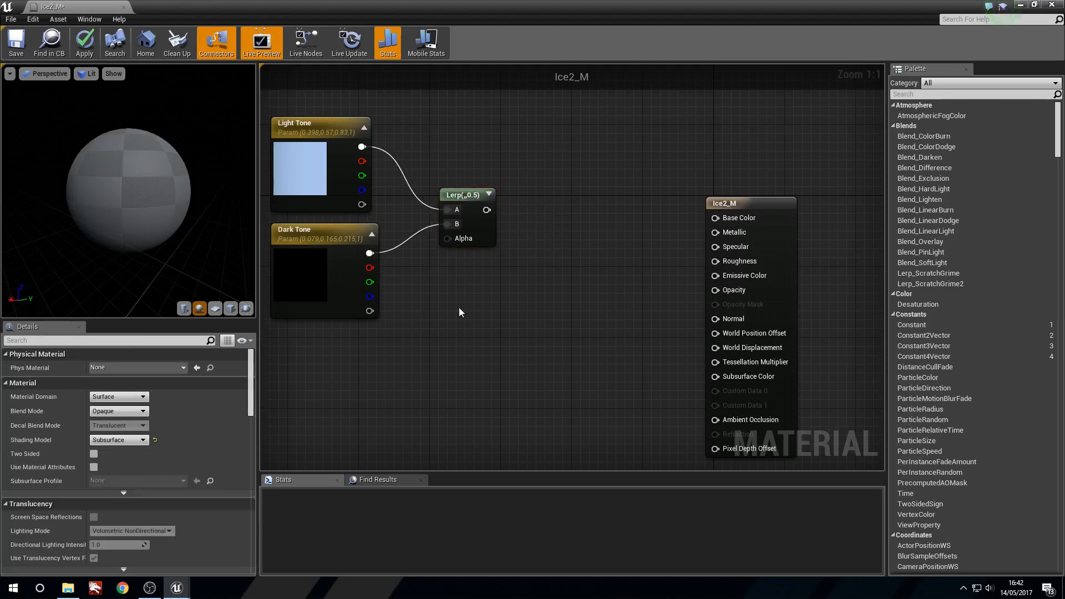
pyautogui.moveTo(487, 210); pyautogui.dragTo(761, 196)
pyautogui.click(300, 366)
# Add a Fresnel node to the graph and place it just below the Dark Tone parameter.
pyautogui.moveTo(300, 366); pyautogui.dragTo(455, 297, button='right')
pyautogui.rightClick(339, 350)
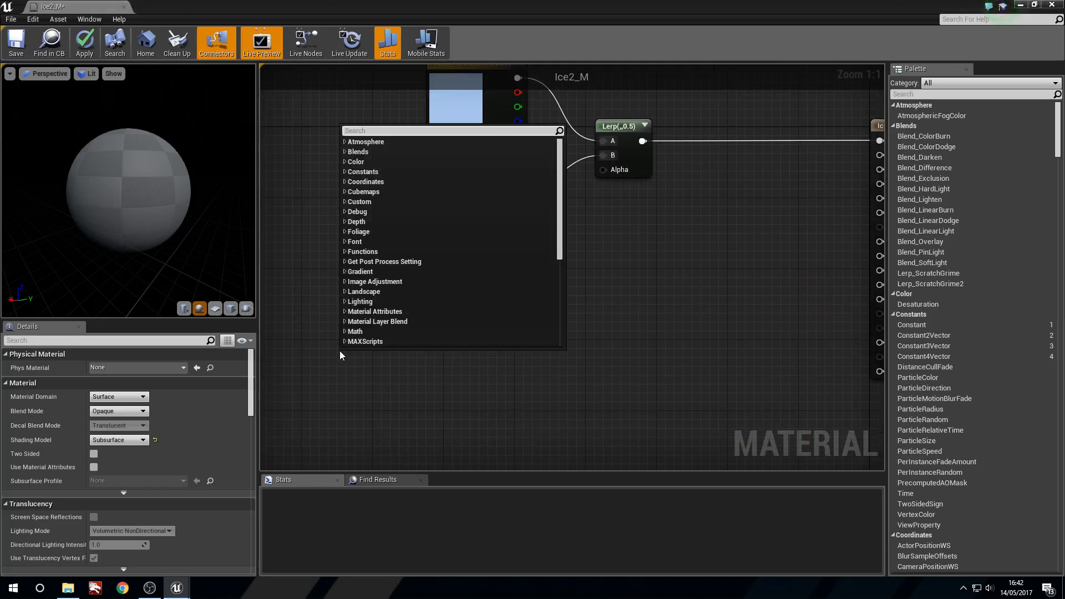
pyautogui.write('fresnel')
pyautogui.press('Return')
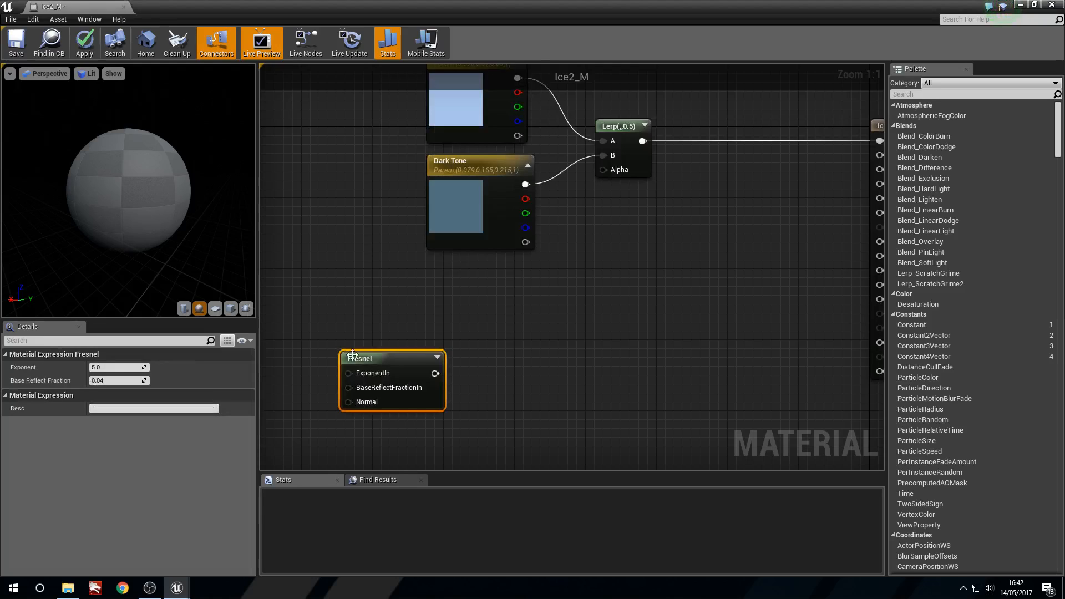
pyautogui.moveTo(375, 357); pyautogui.dragTo(376, 288)
# Preview the Fresnel node's effect on the sphere, cube and cylinder meshes, and stop previewing it.
pyautogui.rightClick(376, 286)
pyautogui.click(414, 283)
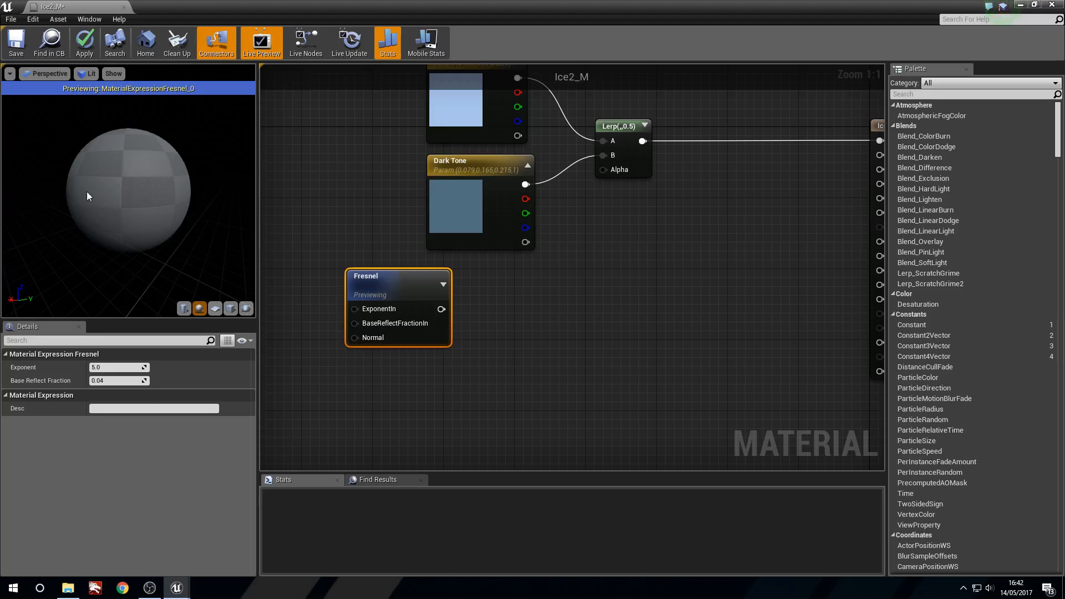
pyautogui.scroll(3, 131, 195)
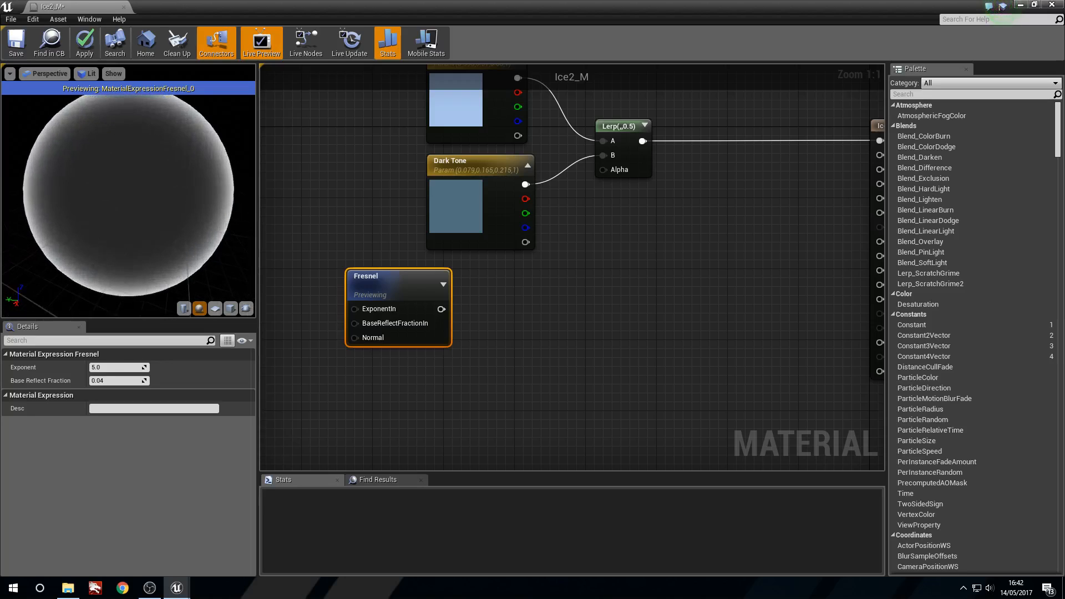
pyautogui.click(215, 308)
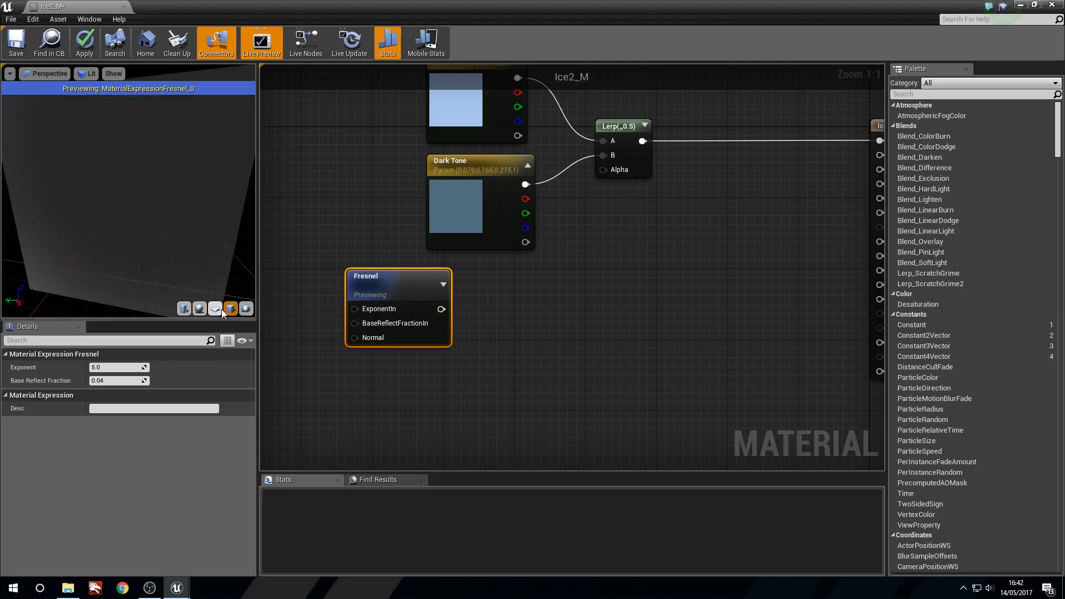
pyautogui.moveTo(147, 300); pyautogui.dragTo(155, 243)
pyautogui.click(184, 309)
pyautogui.rightClick(354, 284)
pyautogui.click(457, 294)
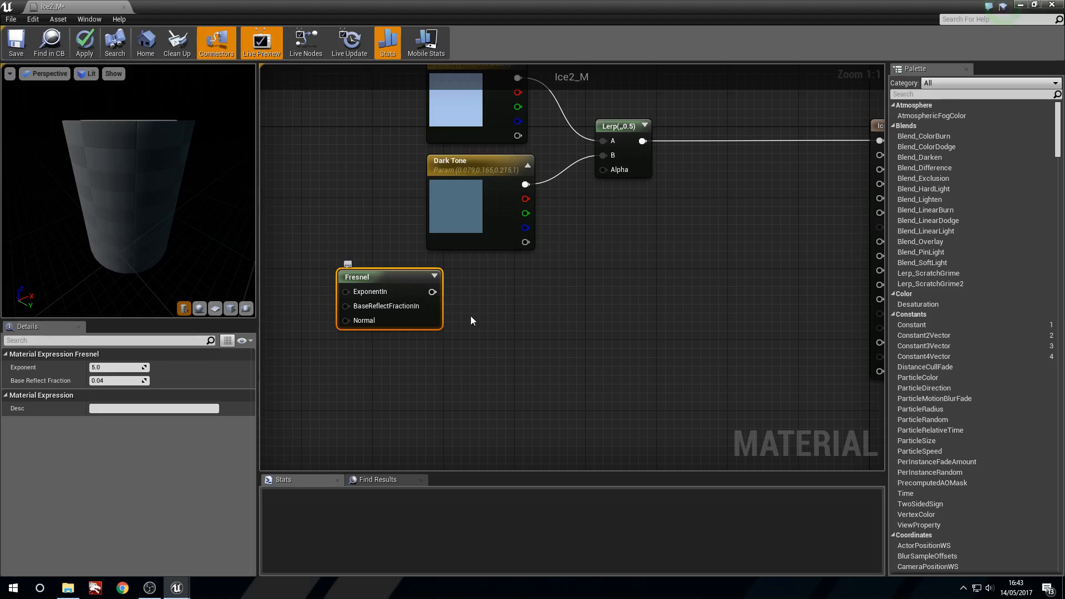
# Add a One Minus (1-x) node and route the Fresnel output through it into the Lerp's Alpha.
pyautogui.click(484, 291)
pyautogui.click(485, 291)
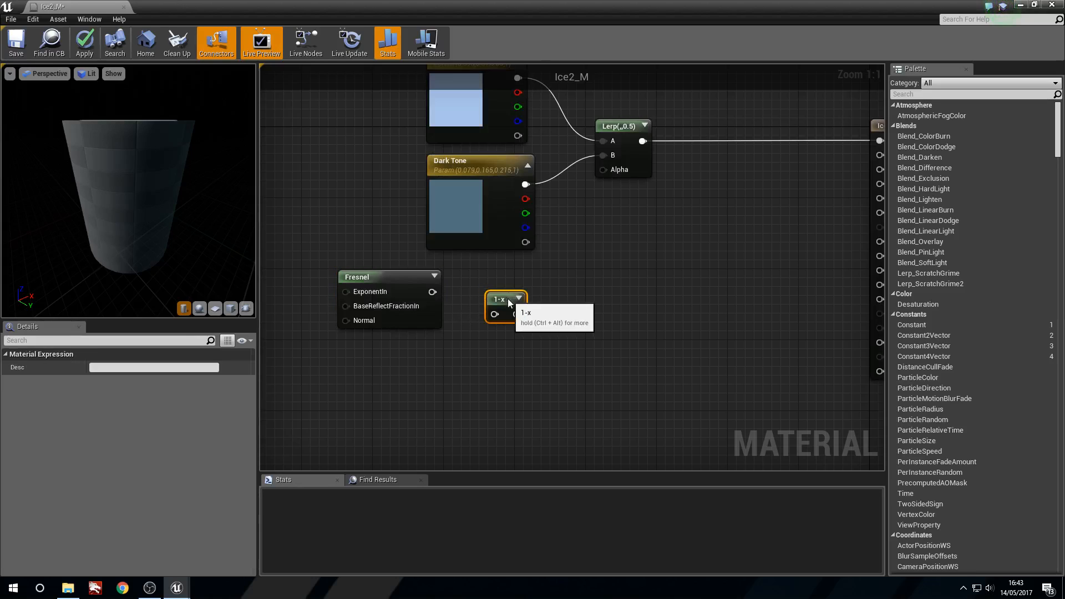
pyautogui.moveTo(432, 292); pyautogui.dragTo(491, 272)
pyautogui.click(572, 295)
pyautogui.moveTo(501, 291); pyautogui.dragTo(604, 172)
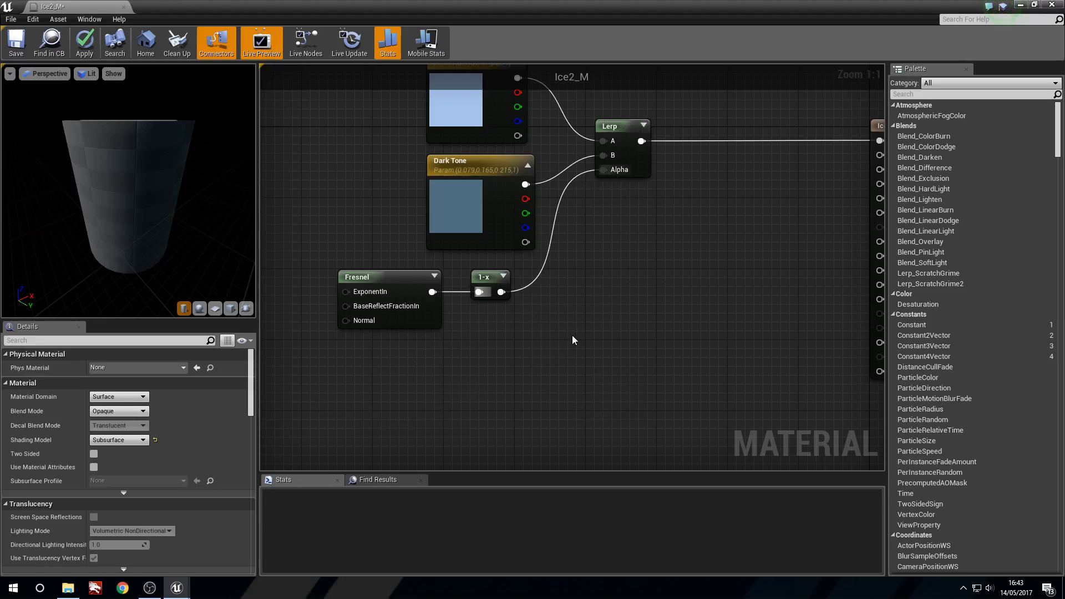
# Move the Fresnel and 1-x nodes closer together and switch the preview mesh back to the sphere.
pyautogui.moveTo(494, 276); pyautogui.dragTo(484, 276)
pyautogui.click(455, 285)
pyautogui.moveTo(394, 275); pyautogui.dragTo(404, 275)
pyautogui.click(324, 257)
pyautogui.moveTo(324, 257); pyautogui.dragTo(437, 282)
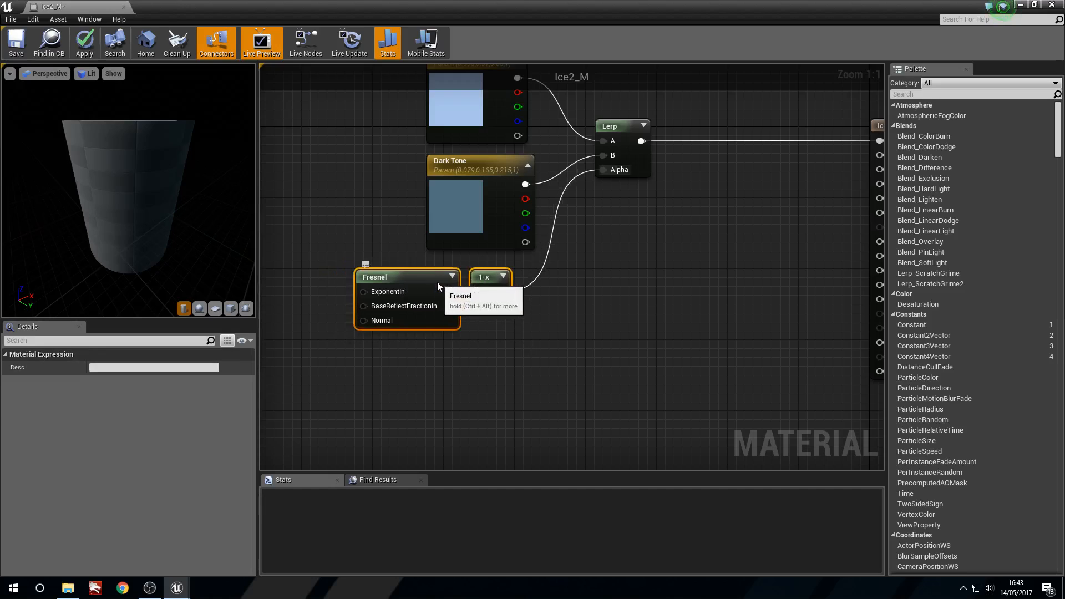
pyautogui.click(668, 328)
pyautogui.click(199, 308)
# Add a Constant node with value 0 beside the material node and connect it to Metallic.
pyautogui.moveTo(593, 362); pyautogui.dragTo(433, 379, button='right')
pyautogui.press('1')
pyautogui.click(645, 212)
pyautogui.moveTo(666, 315); pyautogui.dragTo(574, 409, button='right')
pyautogui.moveTo(572, 327); pyautogui.dragTo(638, 270)
pyautogui.moveTo(560, 315); pyautogui.dragTo(556, 283)
pyautogui.click(457, 382)
# Add a second Constant node below the Lerp, set its value to 0.3, and adjust its position slightly.
pyautogui.moveTo(457, 381); pyautogui.dragTo(473, 363, button='right')
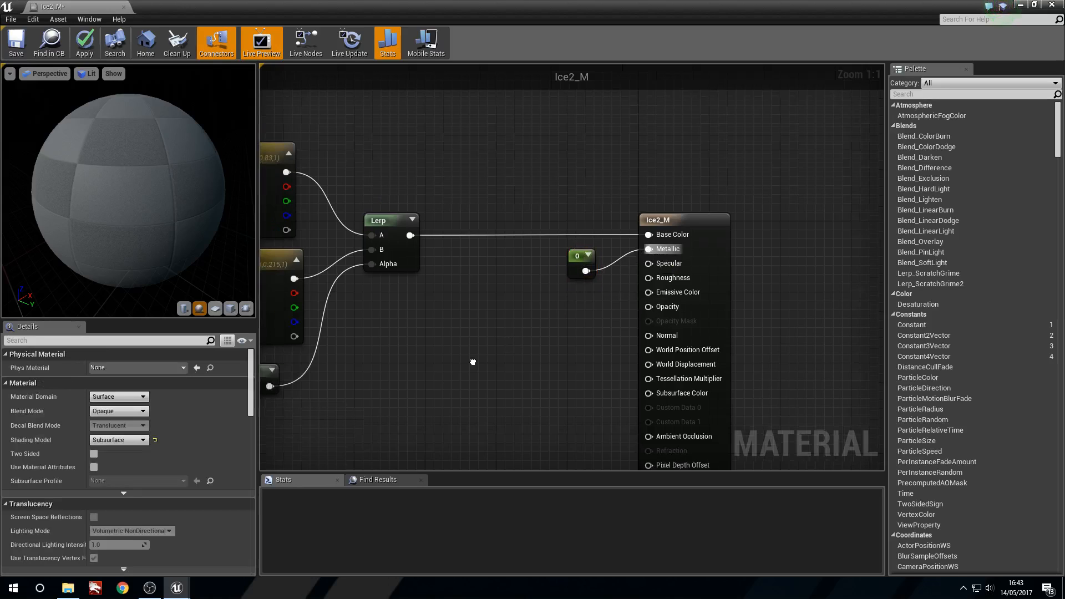
pyautogui.press('1')
pyautogui.click(444, 355)
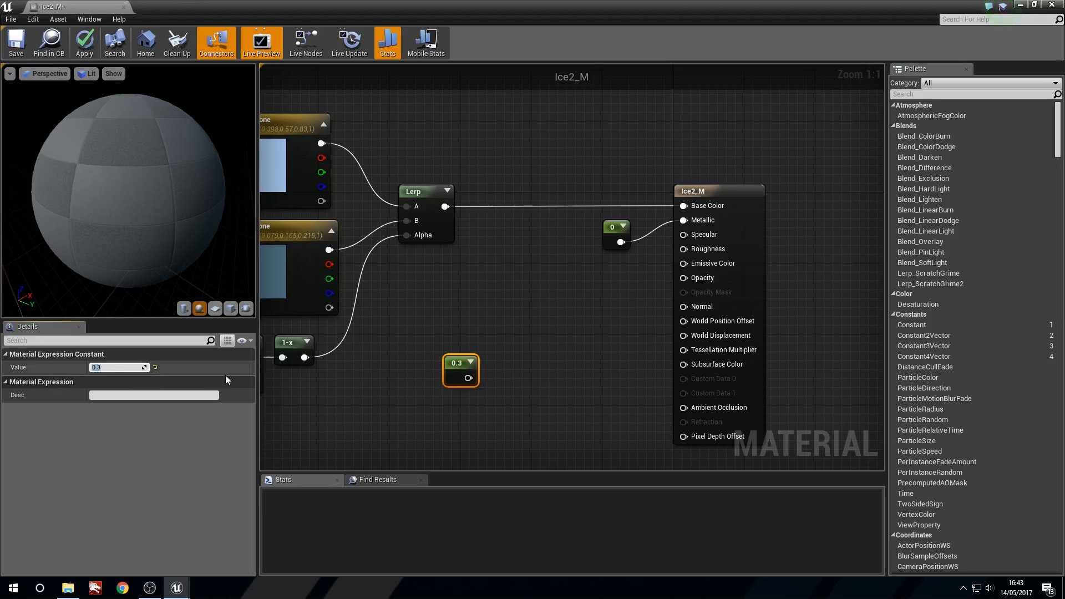
pyautogui.click(469, 362)
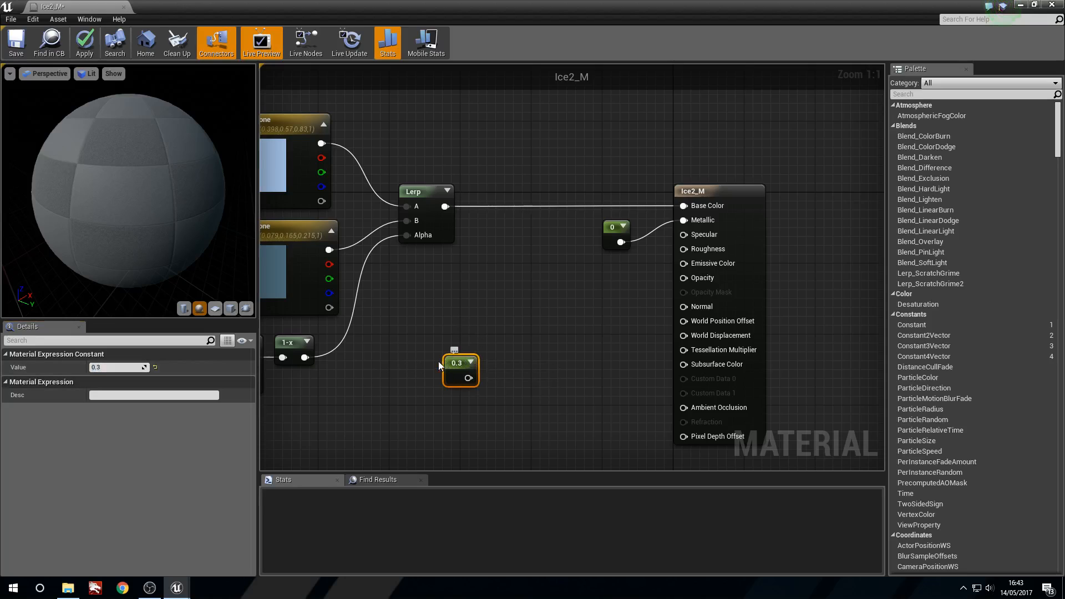
pyautogui.moveTo(461, 369)
pyautogui.mouseDown()
pyautogui.moveTo(487, 384)
pyautogui.moveTo(469, 356)
pyautogui.mouseUp()
# Add a Noise node just above the 0.3 constant.
pyautogui.rightClick(443, 327)
pyautogui.click(441, 327)
pyautogui.click(467, 352)
pyautogui.click(441, 315)
pyautogui.rightClick(442, 316)
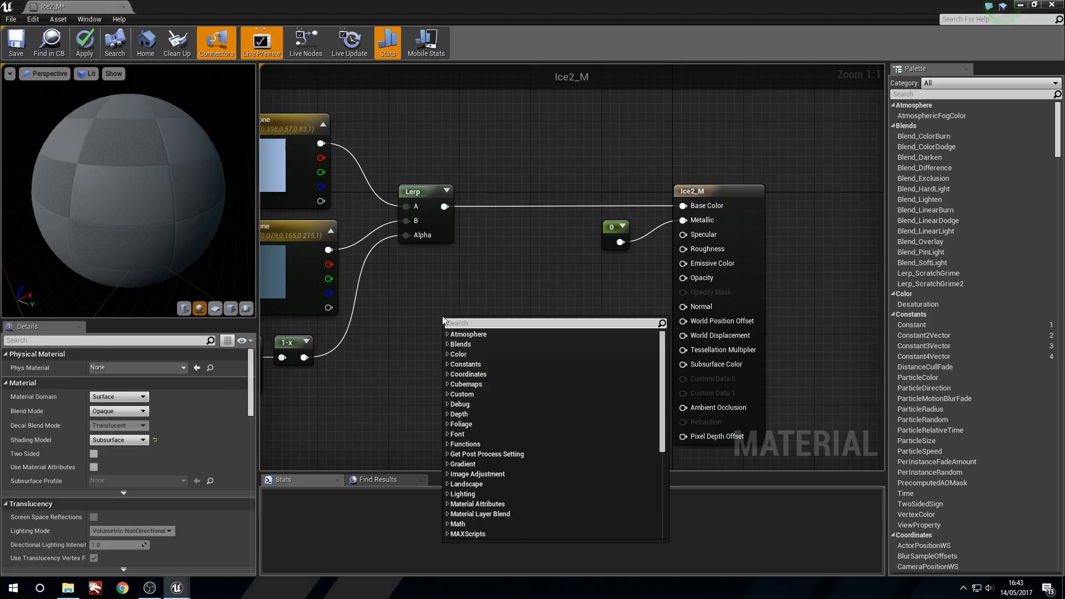
pyautogui.write('noise')
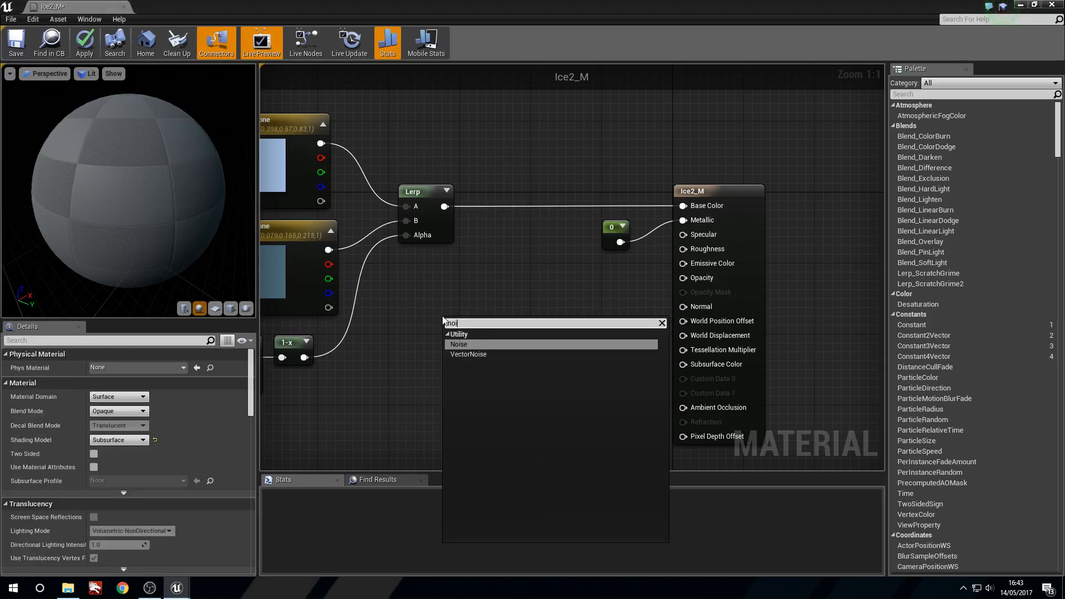
pyautogui.press('Return')
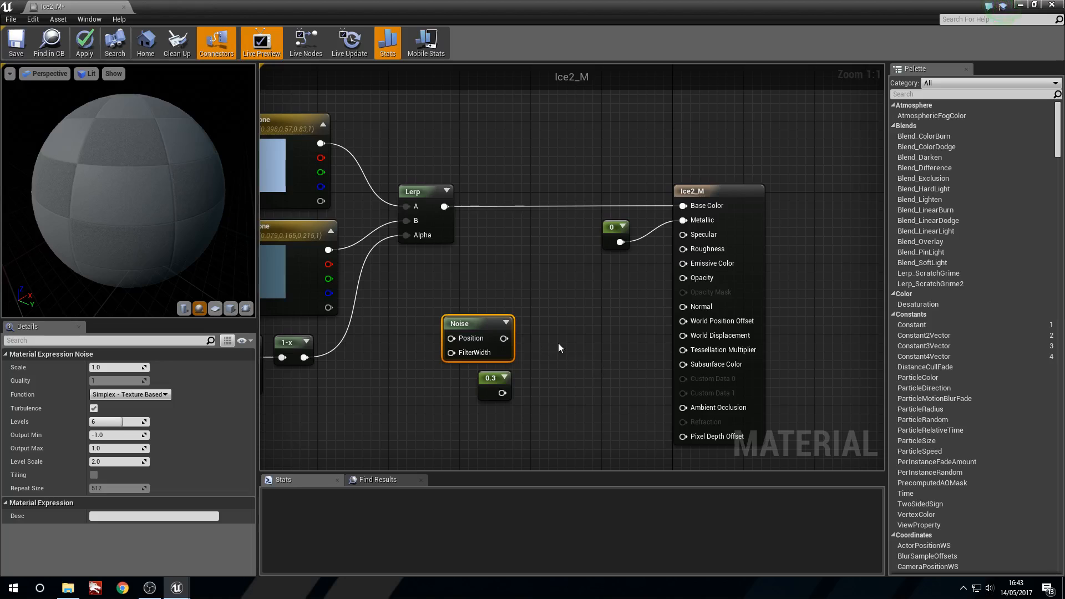
# Combine the Noise output and the 0.3 constant in an Add node and connect the sum to Roughness.
pyautogui.click(558, 343)
pyautogui.moveTo(503, 393); pyautogui.dragTo(567, 380)
pyautogui.moveTo(504, 338); pyautogui.dragTo(683, 249)
# Move the Noise, 0.3 and Add nodes together up closer to the Lerp node.
pyautogui.moveTo(405, 311); pyautogui.dragTo(565, 428)
pyautogui.moveTo(481, 326); pyautogui.dragTo(453, 283)
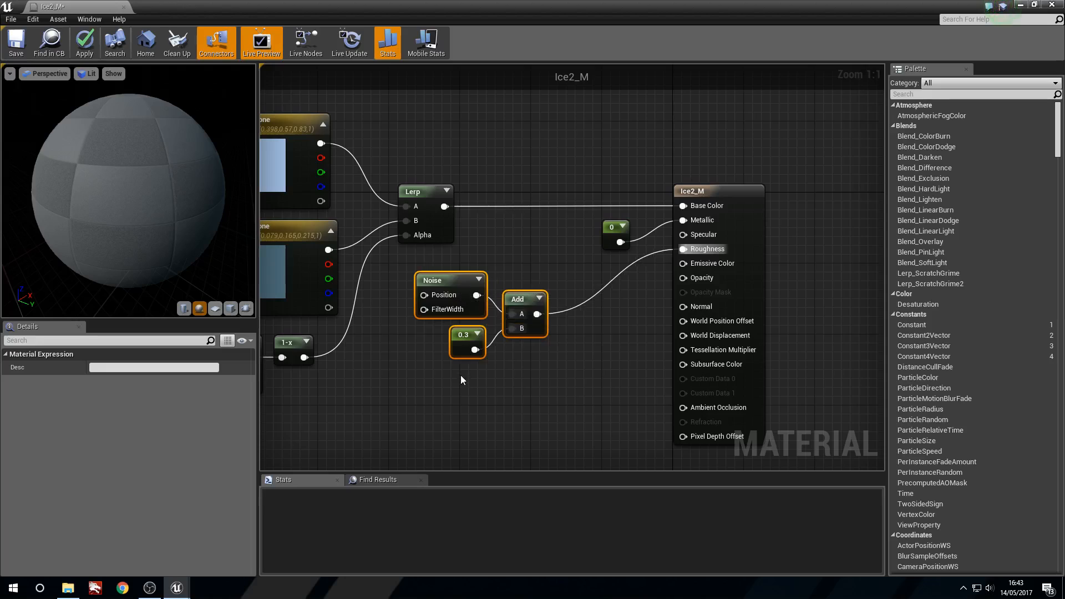
pyautogui.click(453, 334)
pyautogui.click(460, 387)
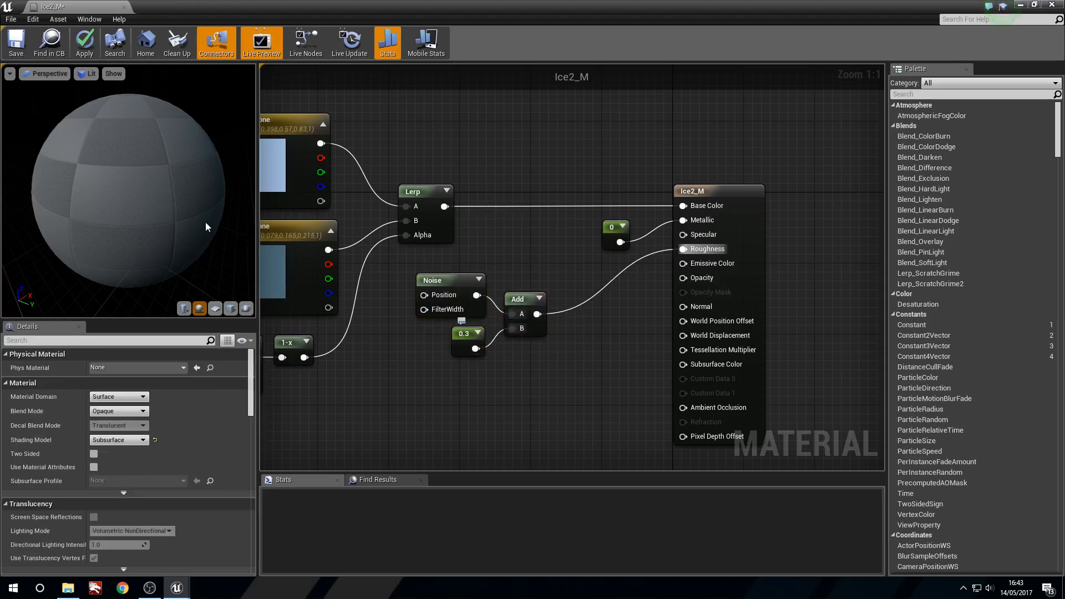
# Apply the material changes and inspect the surface shine on the preview sphere up close and from a distance.
pyautogui.moveTo(250, 246); pyautogui.dragTo(266, 268)
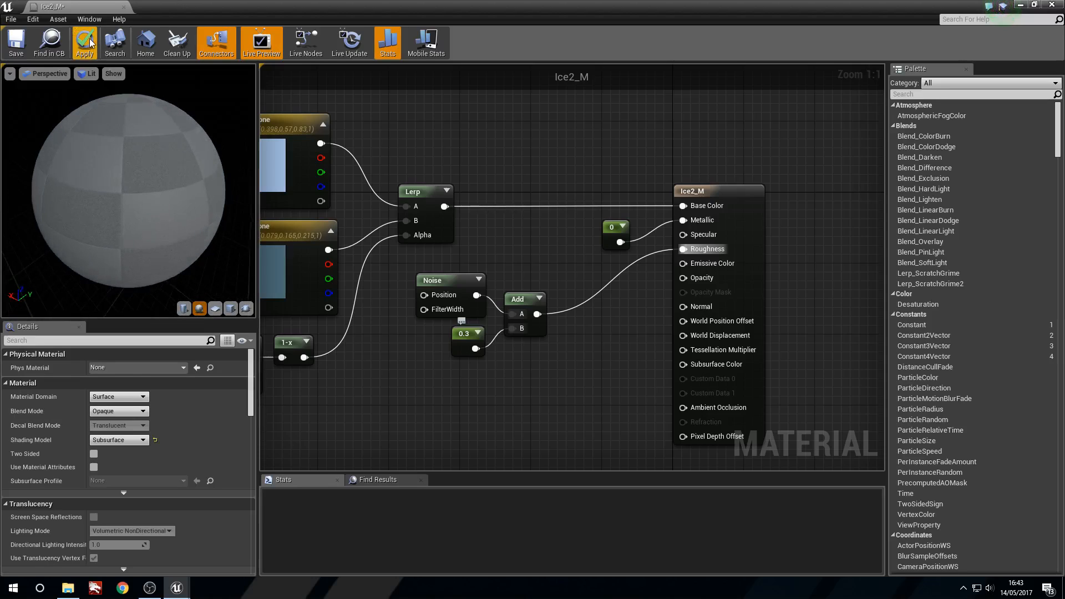
pyautogui.click(89, 53)
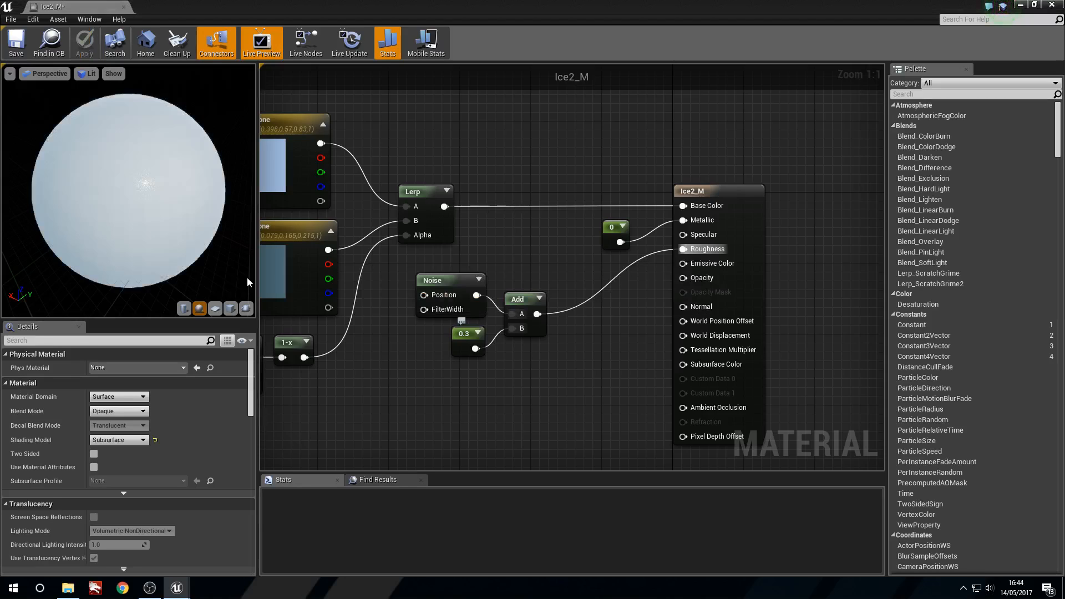
pyautogui.moveTo(163, 240); pyautogui.dragTo(206, 243)
pyautogui.moveTo(163, 241); pyautogui.dragTo(163, 197, button='right')
pyautogui.moveTo(163, 197); pyautogui.dragTo(156, 206)
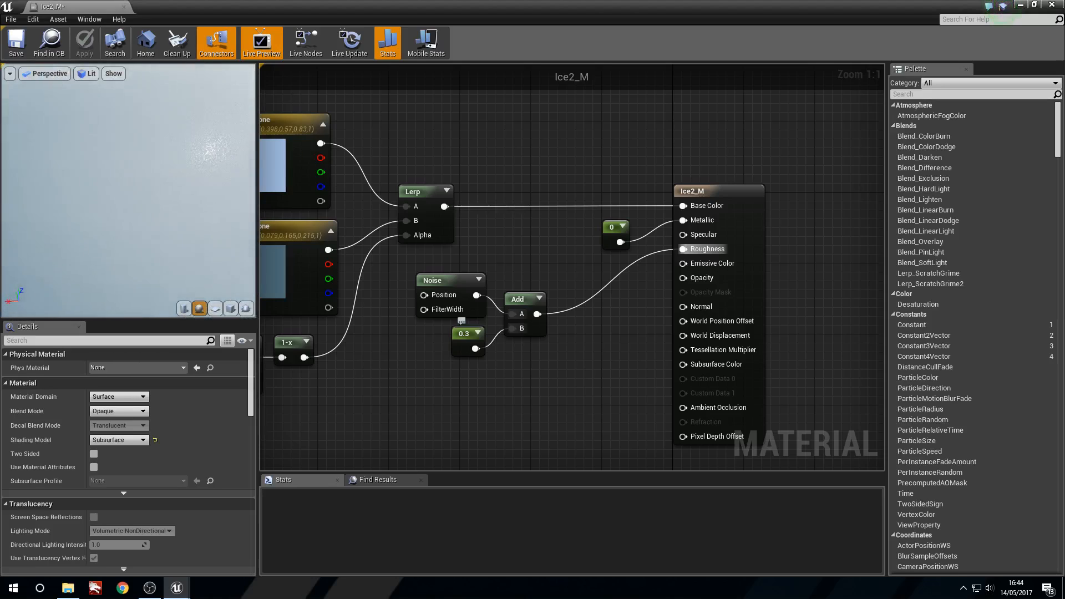
pyautogui.moveTo(109, 225); pyautogui.dragTo(108, 261, button='right')
pyautogui.moveTo(108, 225); pyautogui.dragTo(133, 236)
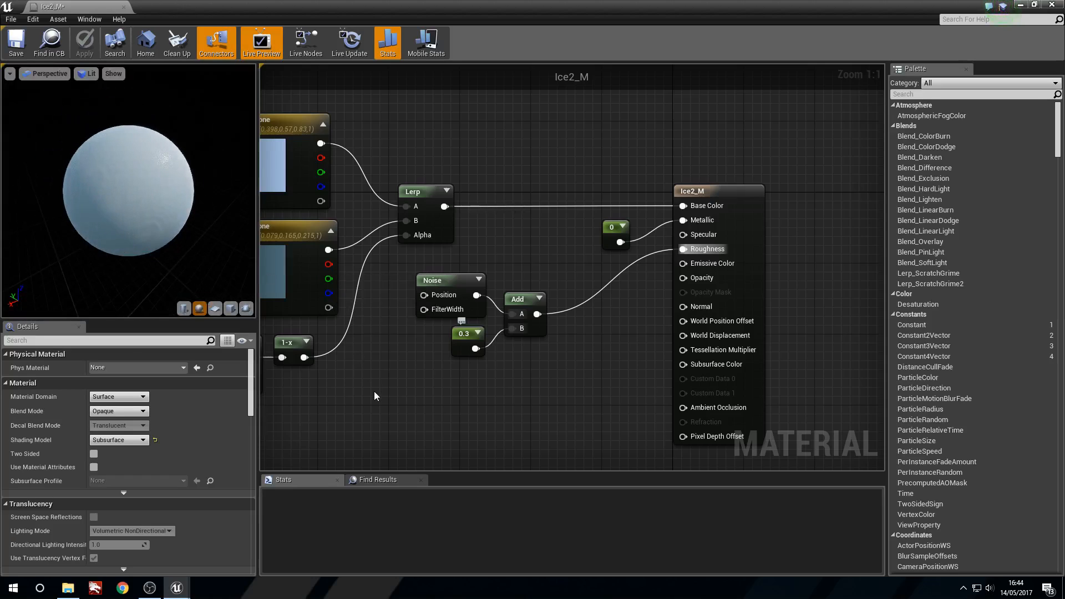
# Bring the Rock_N_T and Snow_N_T normal maps from the Content Browser into the Ice2_M graph as Texture Samples.
pyautogui.moveTo(374, 396); pyautogui.dragTo(488, 255, button='right')
pyautogui.moveTo(451, 7); pyautogui.dragTo(529, 97)
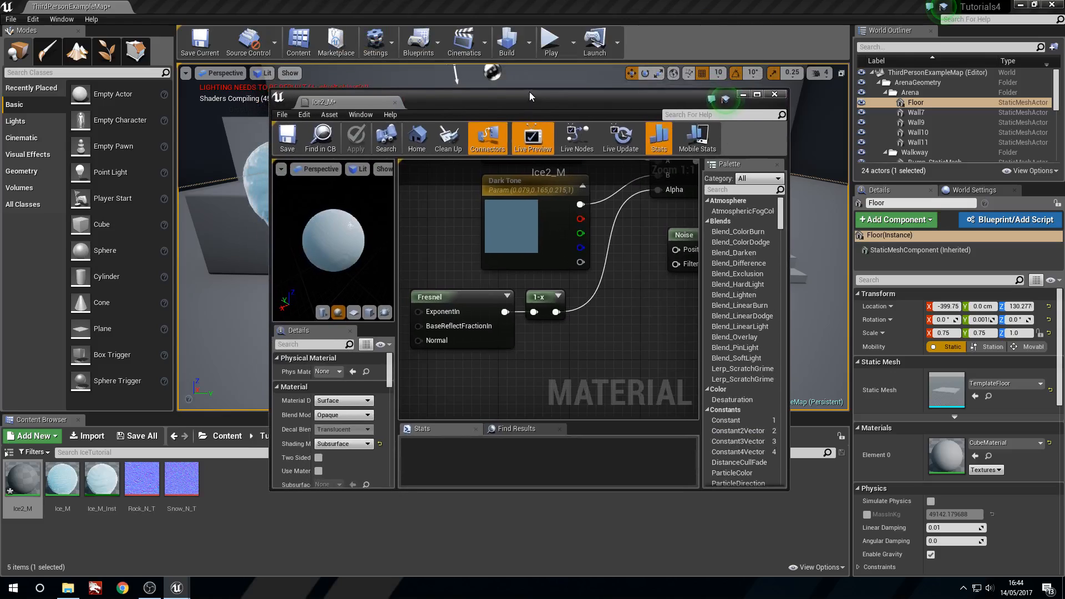
pyautogui.click(175, 495)
pyautogui.keyDown('ctrl'); pyautogui.doubleClick(144, 487); pyautogui.keyUp('ctrl')
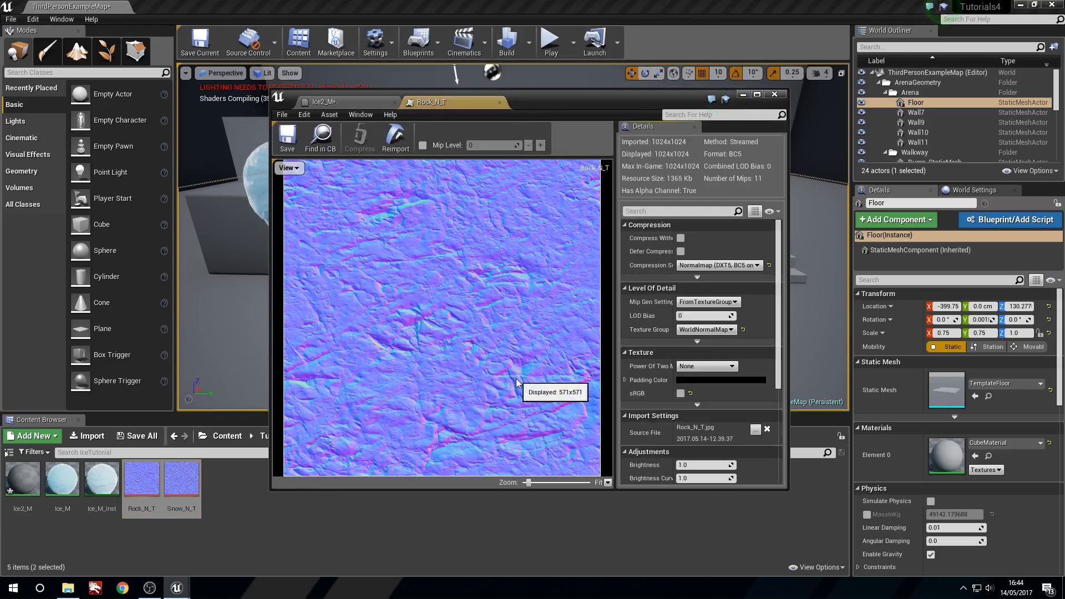
pyautogui.click(500, 102)
pyautogui.moveTo(181, 477); pyautogui.dragTo(589, 355)
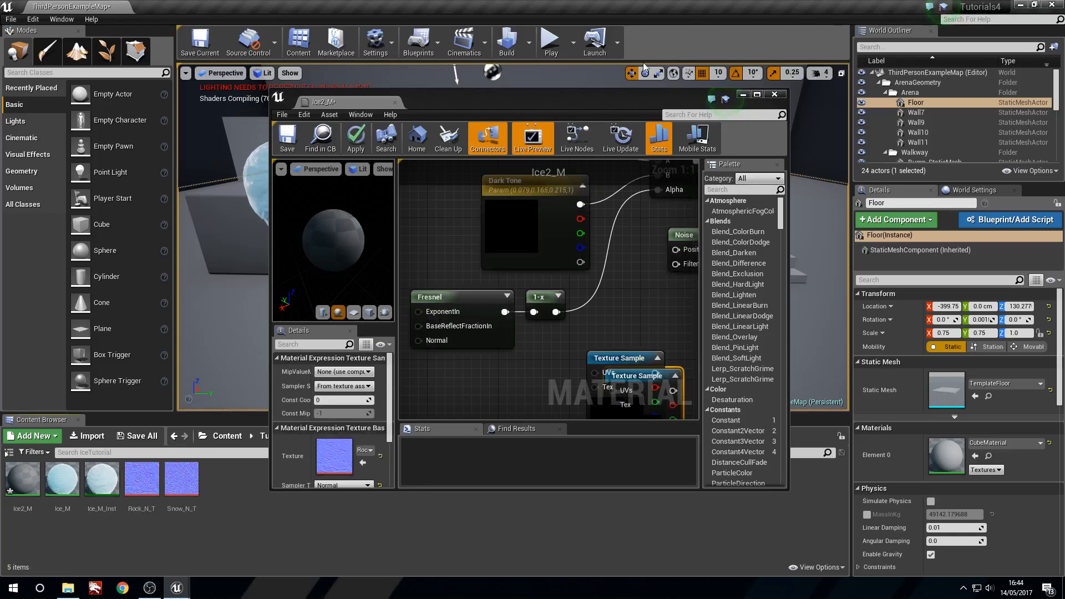
# Maximize the material editor and stack the two Texture Sample nodes, Snow_N_T above Rock_N_T, below the Fresnel node.
pyautogui.doubleClick(590, 106)
pyautogui.moveTo(410, 312); pyautogui.dragTo(466, 280, button='right')
pyautogui.moveTo(544, 317); pyautogui.dragTo(402, 423)
pyautogui.click(388, 356)
pyautogui.moveTo(532, 292); pyautogui.dragTo(408, 290)
pyautogui.moveTo(409, 397); pyautogui.dragTo(397, 413)
pyautogui.moveTo(419, 308); pyautogui.dragTo(411, 319)
# Create an Add node with the Snow_N_T sample feeding A and the Rock_N_T sample feeding B.
pyautogui.press('a')
pyautogui.click(508, 283)
pyautogui.moveTo(439, 267); pyautogui.dragTo(504, 359)
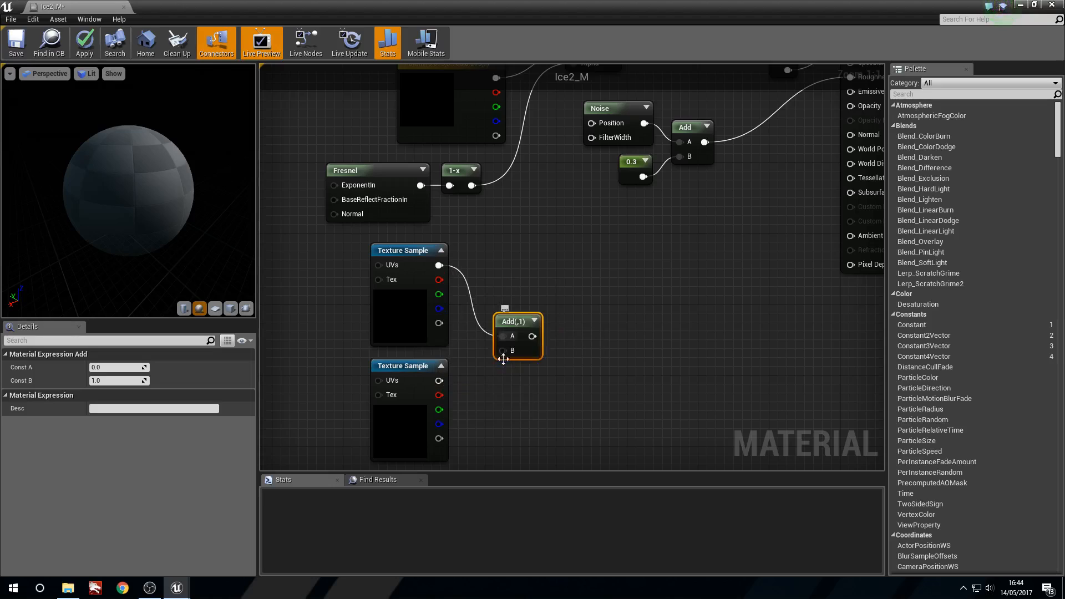
pyautogui.moveTo(438, 380); pyautogui.dragTo(570, 303)
# Preview the Add node's combined normal maps on the plane mesh.
pyautogui.rightClick(531, 333)
pyautogui.click(531, 332)
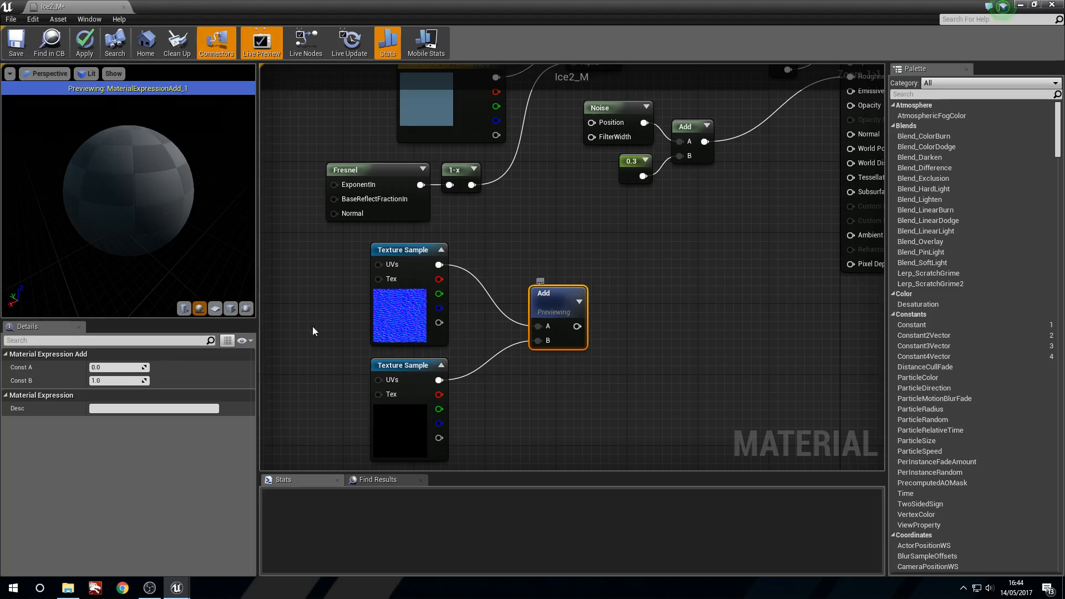
pyautogui.click(215, 309)
pyautogui.moveTo(124, 191)
pyautogui.mouseDown(button='right')
pyautogui.moveTo(124, 145)
pyautogui.moveTo(125, 191)
pyautogui.mouseUp(button='right')
pyautogui.moveTo(124, 191); pyautogui.dragTo(146, 202)
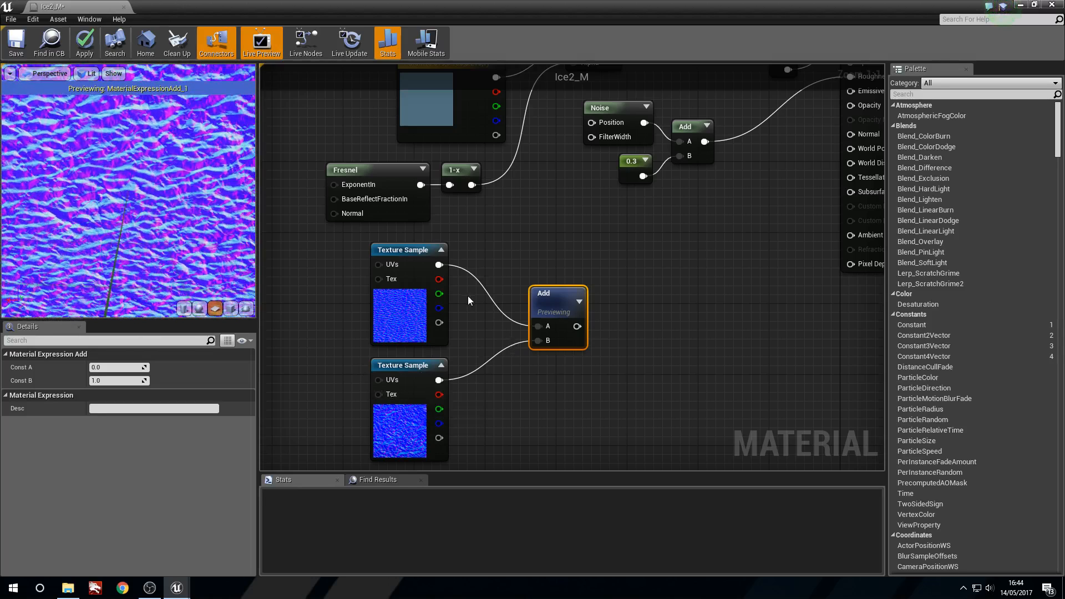
# Preview the Snow_N_T Texture Sample and the Rock_N_T Texture Sample individually to compare their patterns.
pyautogui.rightClick(425, 256)
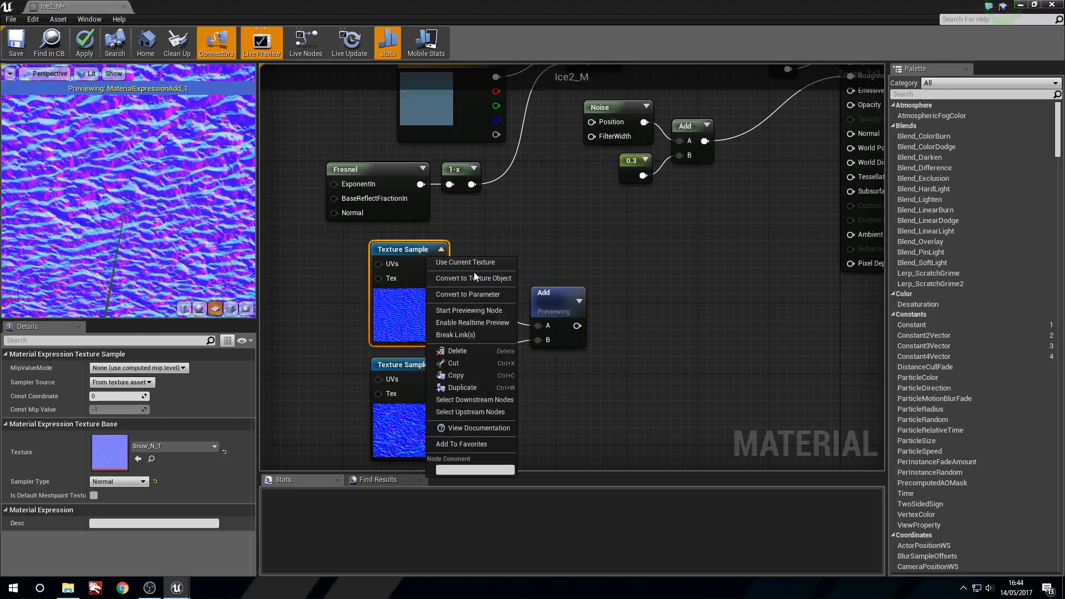
pyautogui.click(495, 311)
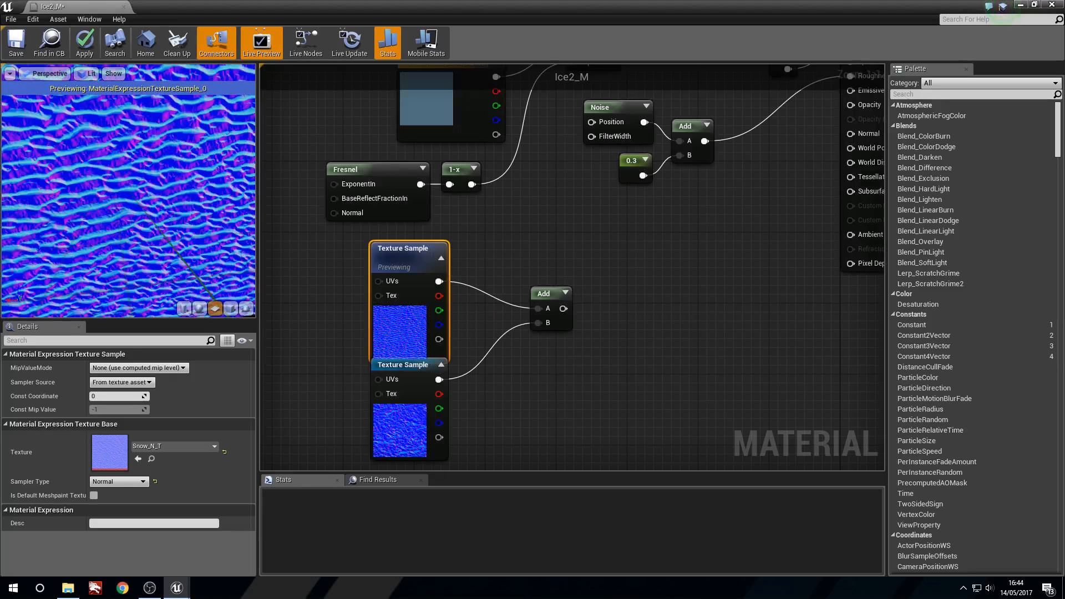
pyautogui.rightClick(406, 380)
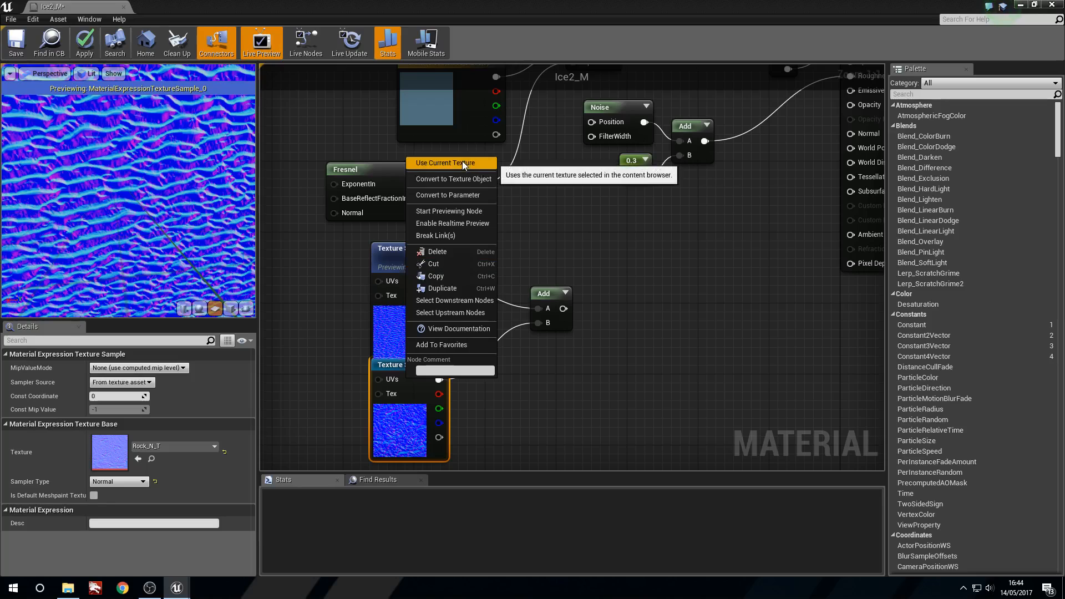
pyautogui.click(480, 211)
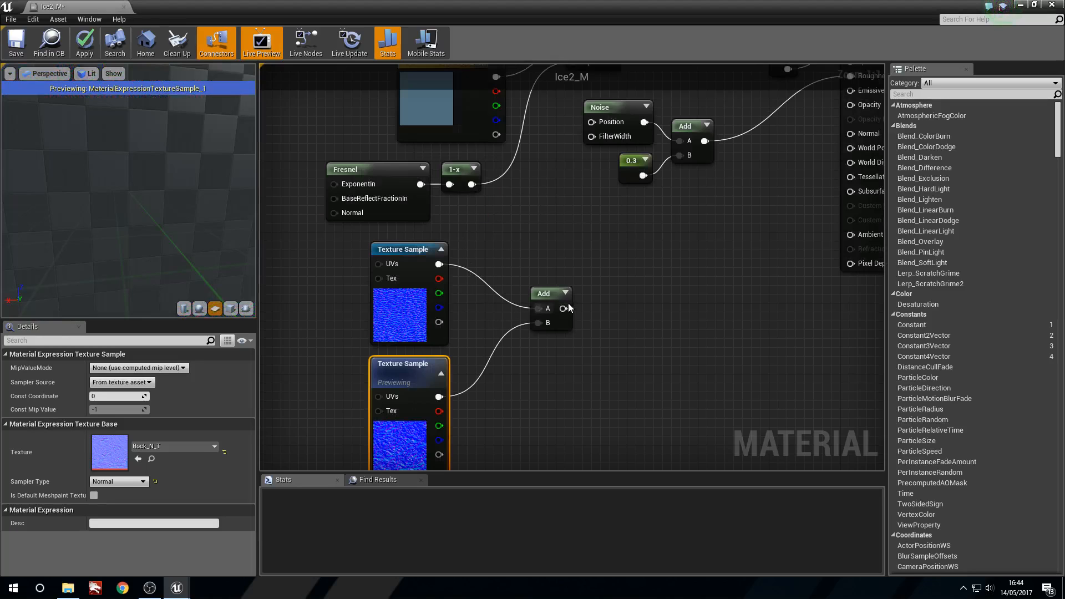
# Return the preview to the Add node and examine the blended normal pattern.
pyautogui.rightClick(550, 296)
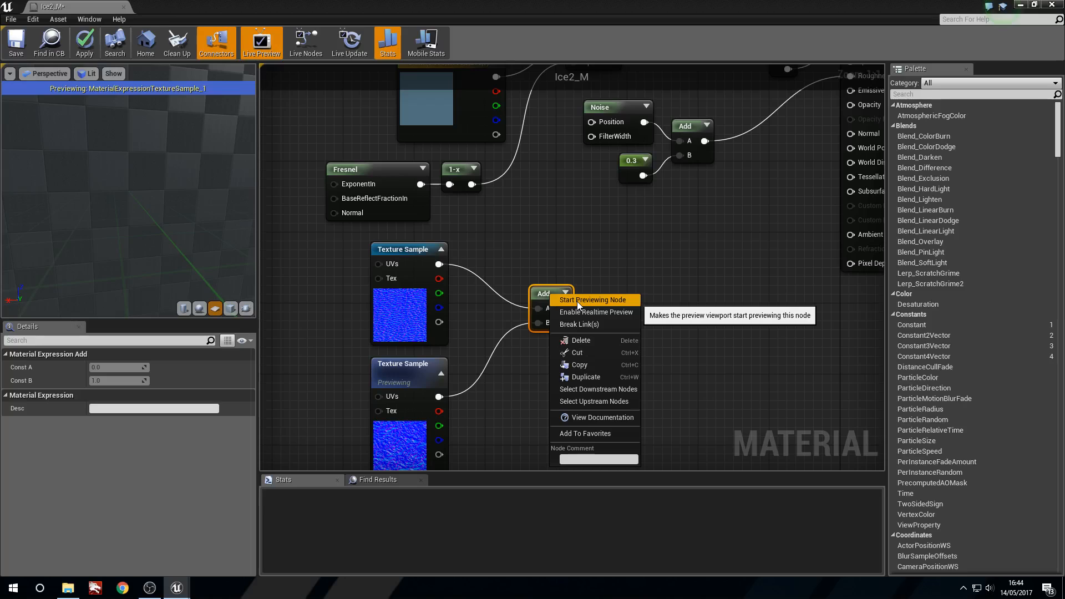
pyautogui.click(599, 302)
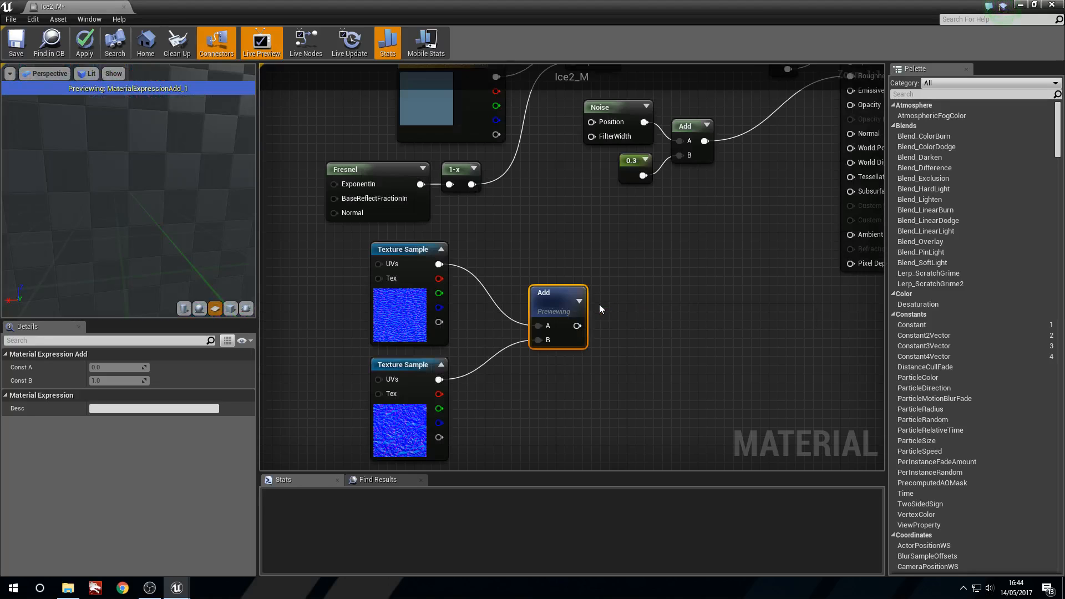
pyautogui.moveTo(127, 205); pyautogui.dragTo(138, 155)
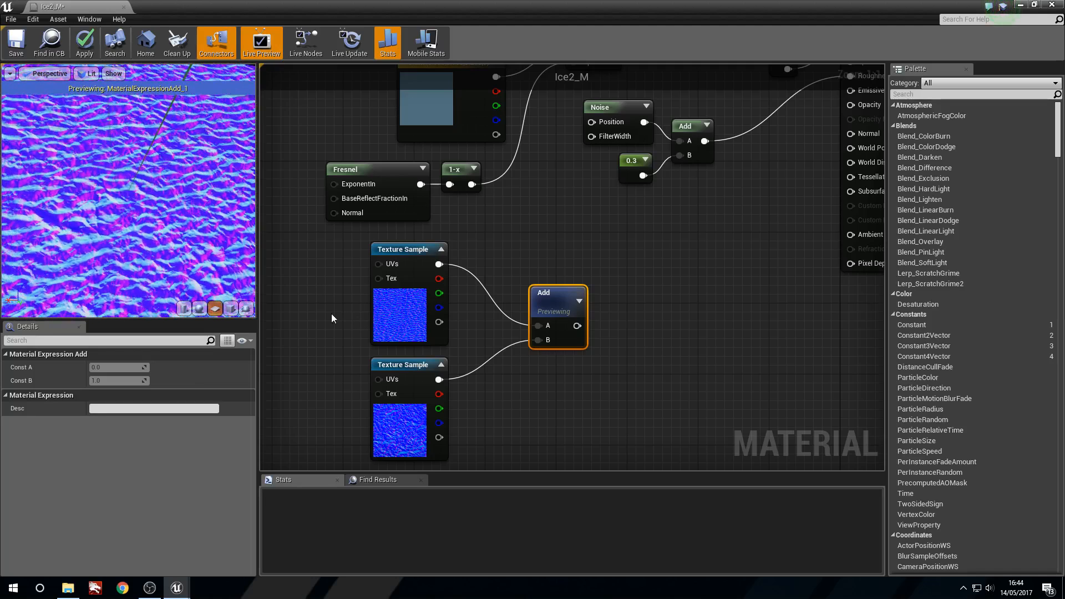
# Move the Add node slightly farther from the Texture Samples and stop previewing it.
pyautogui.moveTo(331, 314); pyautogui.dragTo(349, 268, button='right')
pyautogui.moveTo(598, 262); pyautogui.dragTo(622, 254)
pyautogui.rightClick(618, 252)
pyautogui.click(624, 256)
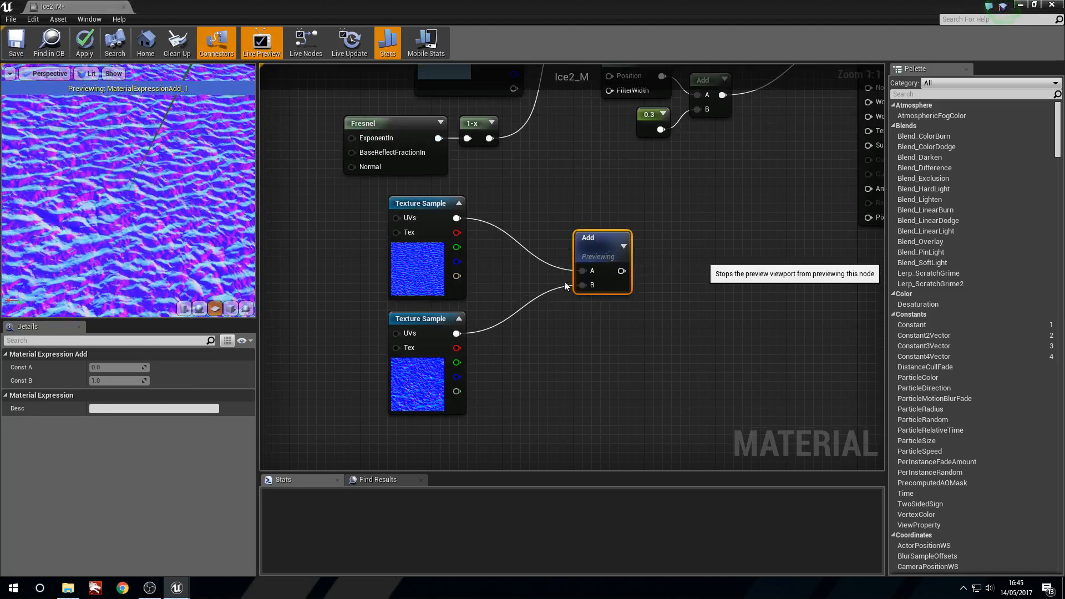
# Add a Multiply node before the Texture Samples and feed it a new TexCoord node and a new scalar parameter.
pyautogui.moveTo(264, 269); pyautogui.dragTo(525, 258, button='right')
pyautogui.click(501, 256)
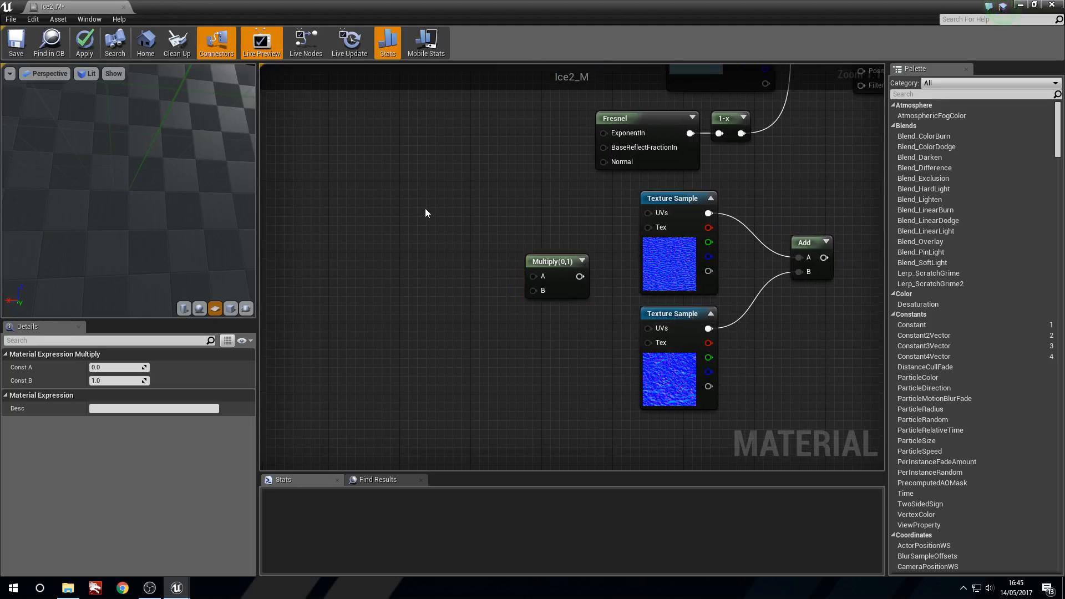
pyautogui.click(426, 212)
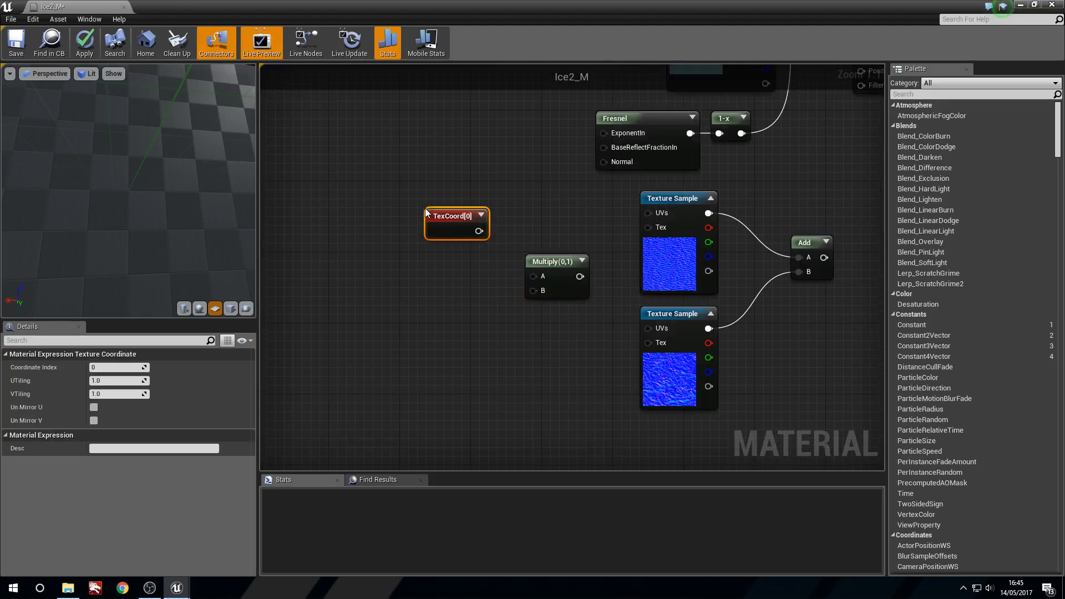
pyautogui.click(447, 319)
pyautogui.moveTo(491, 350); pyautogui.dragTo(539, 291)
pyautogui.moveTo(479, 230); pyautogui.dragTo(533, 276)
pyautogui.moveTo(472, 336); pyautogui.dragTo(443, 314)
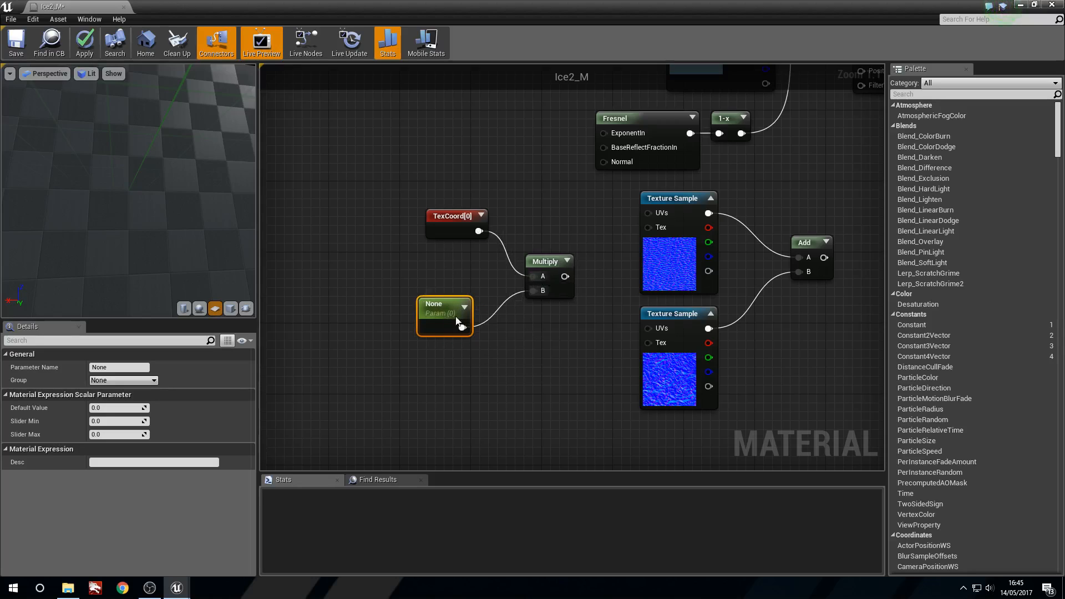
# Name the scalar parameter Scale and set its default value to 1.
pyautogui.click(111, 366)
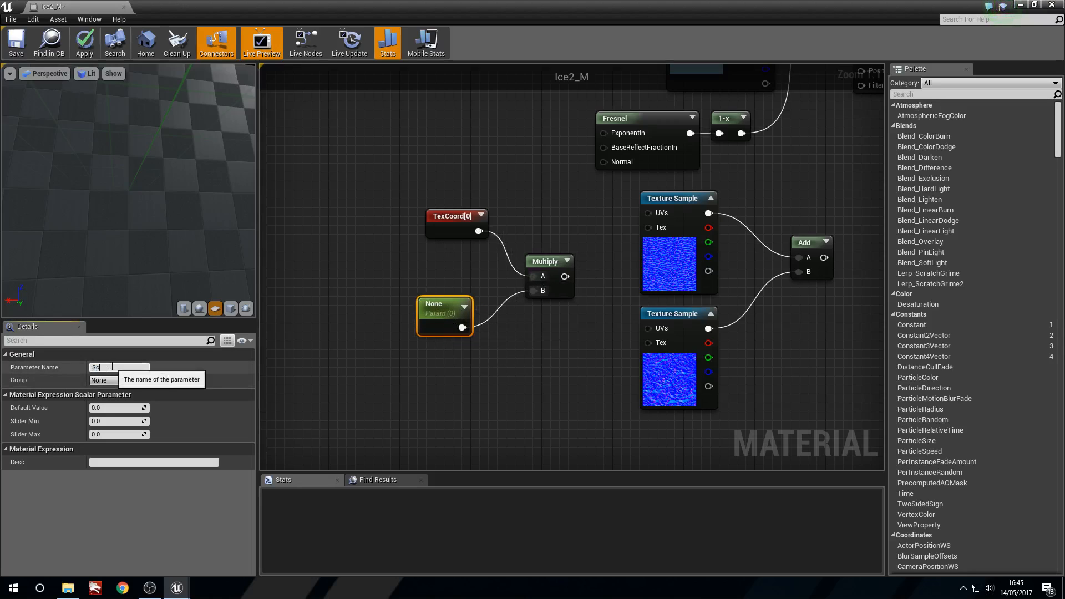
pyautogui.click(100, 408)
pyautogui.write('1')
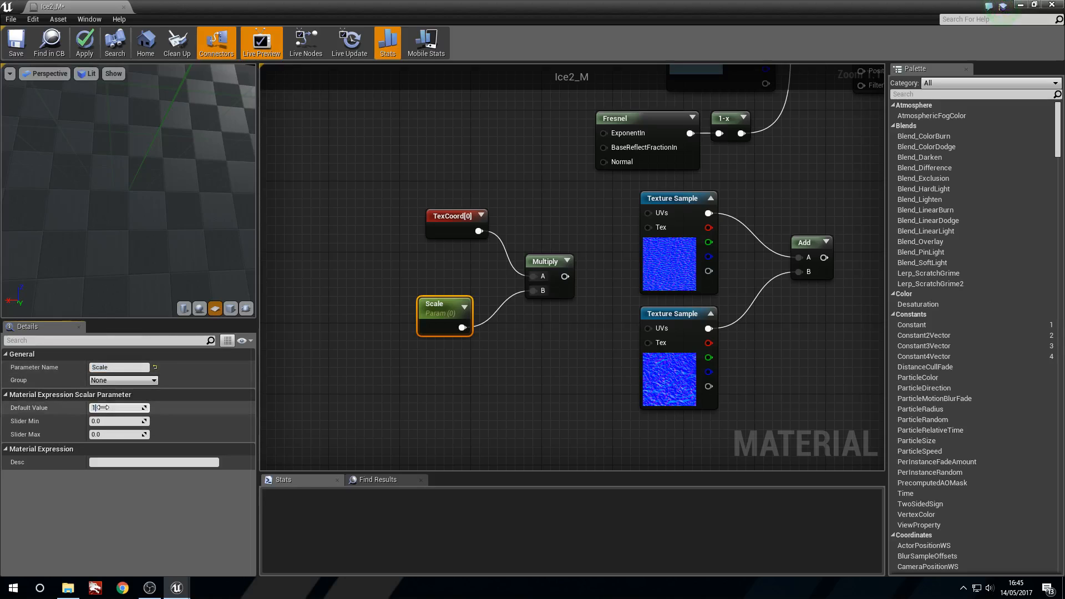
pyautogui.press('Return')
# Connect the Multiply output to the UVs of both Texture Samples and arrange the TexCoord, Scale and Multiply nodes compactly beside them.
pyautogui.moveTo(565, 277); pyautogui.dragTo(657, 211)
pyautogui.moveTo(565, 276); pyautogui.dragTo(649, 327)
pyautogui.moveTo(448, 226); pyautogui.dragTo(438, 260)
pyautogui.moveTo(441, 314); pyautogui.dragTo(448, 296)
pyautogui.moveTo(392, 212); pyautogui.dragTo(543, 300)
pyautogui.moveTo(571, 266); pyautogui.dragTo(579, 282)
pyautogui.click(694, 388)
pyautogui.click(650, 252)
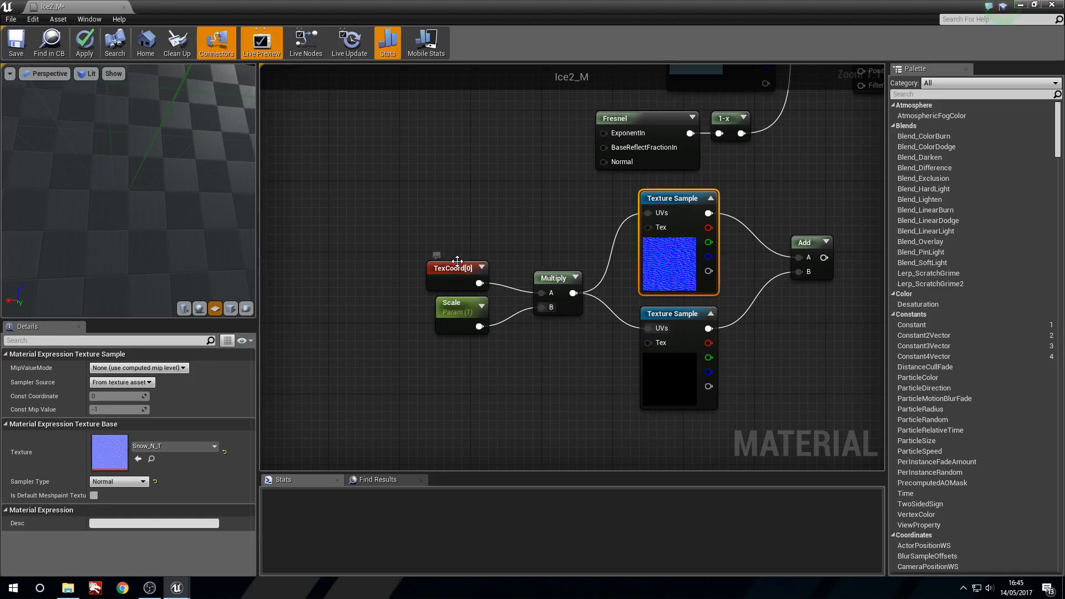
pyautogui.moveTo(457, 272); pyautogui.dragTo(466, 264)
# Connect the Add node combining the two normal maps to the material's Normal input.
pyautogui.moveTo(740, 256); pyautogui.dragTo(518, 285, button='right')
pyautogui.rightClick(366, 295)
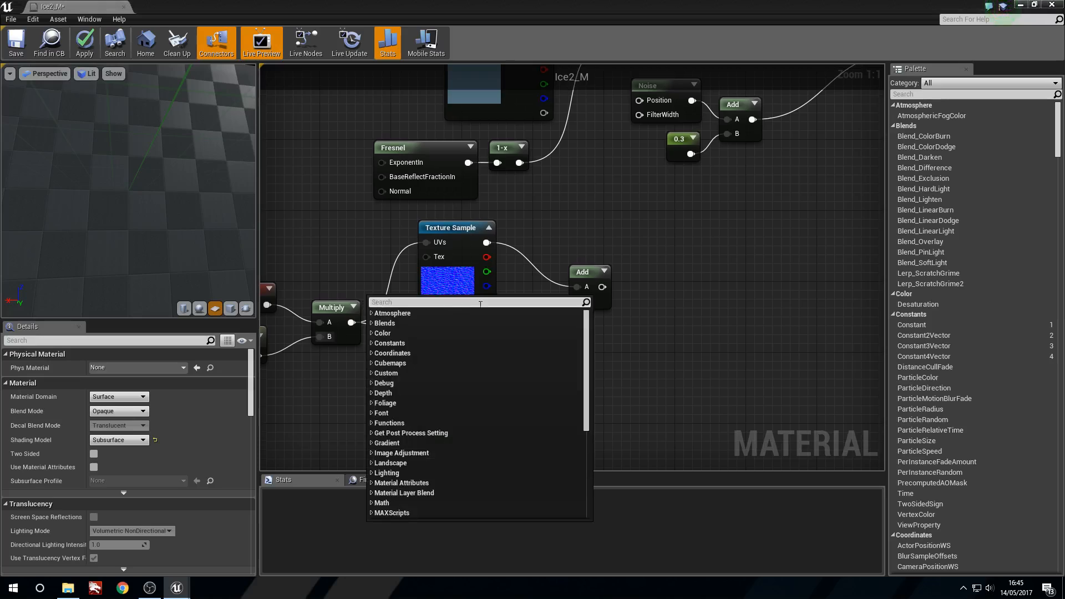
pyautogui.moveTo(676, 250); pyautogui.dragTo(446, 280, button='right')
pyautogui.moveTo(371, 318); pyautogui.dragTo(667, 143)
pyautogui.moveTo(363, 228); pyautogui.dragTo(436, 309, button='right')
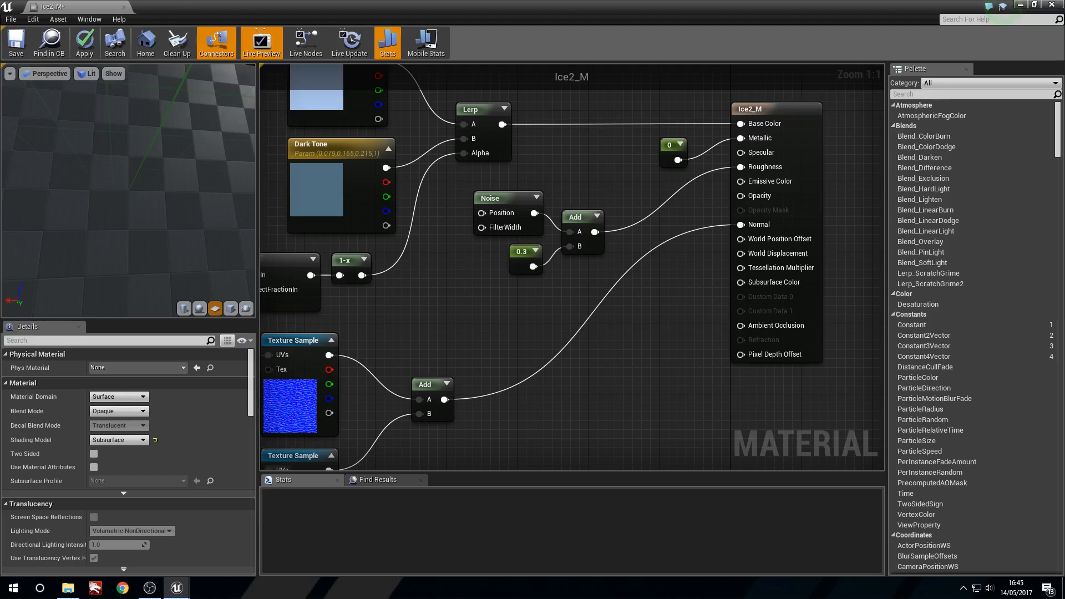
# Switch the preview mesh to a sphere, apply the material changes and examine the icy surface.
pyautogui.click(199, 309)
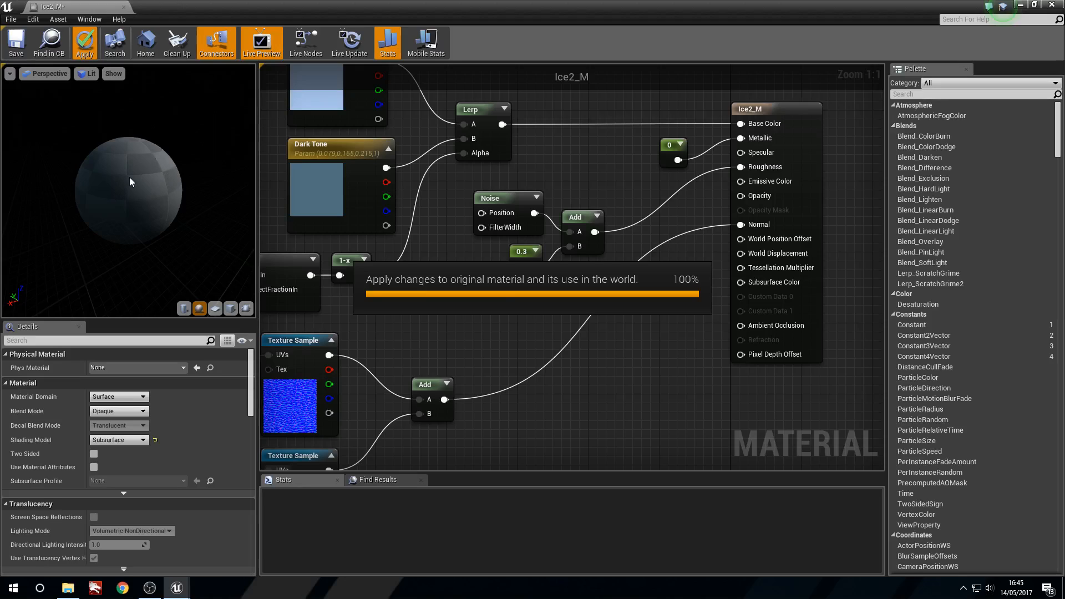
pyautogui.moveTo(131, 179); pyautogui.dragTo(131, 139, button='right')
pyautogui.moveTo(131, 178); pyautogui.dragTo(197, 179)
pyautogui.moveTo(131, 179); pyautogui.dragTo(131, 220, button='right')
pyautogui.moveTo(131, 178); pyautogui.dragTo(65, 179)
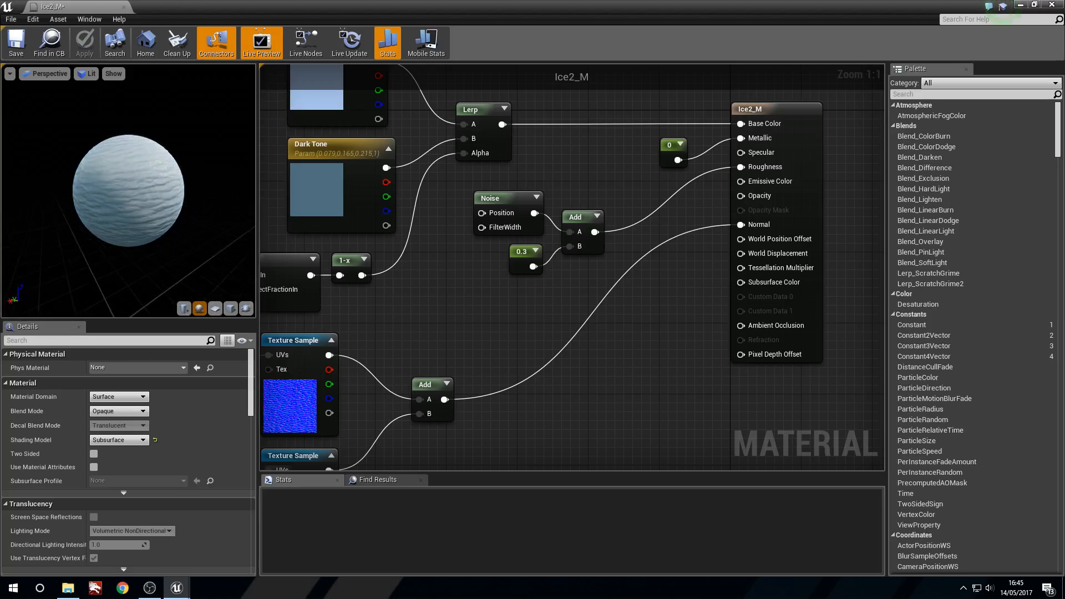
# Select the whole normal map node group and shift it slightly closer to the result node.
pyautogui.moveTo(422, 300); pyautogui.dragTo(744, 154, button='right')
pyautogui.moveTo(324, 230); pyautogui.dragTo(741, 355)
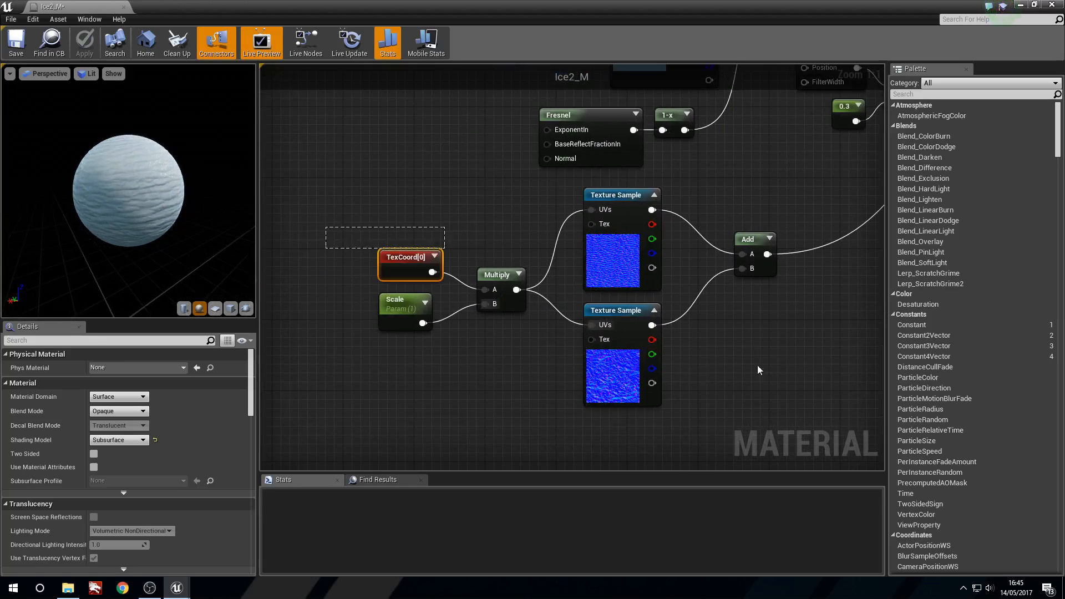
pyautogui.moveTo(613, 267); pyautogui.dragTo(640, 257)
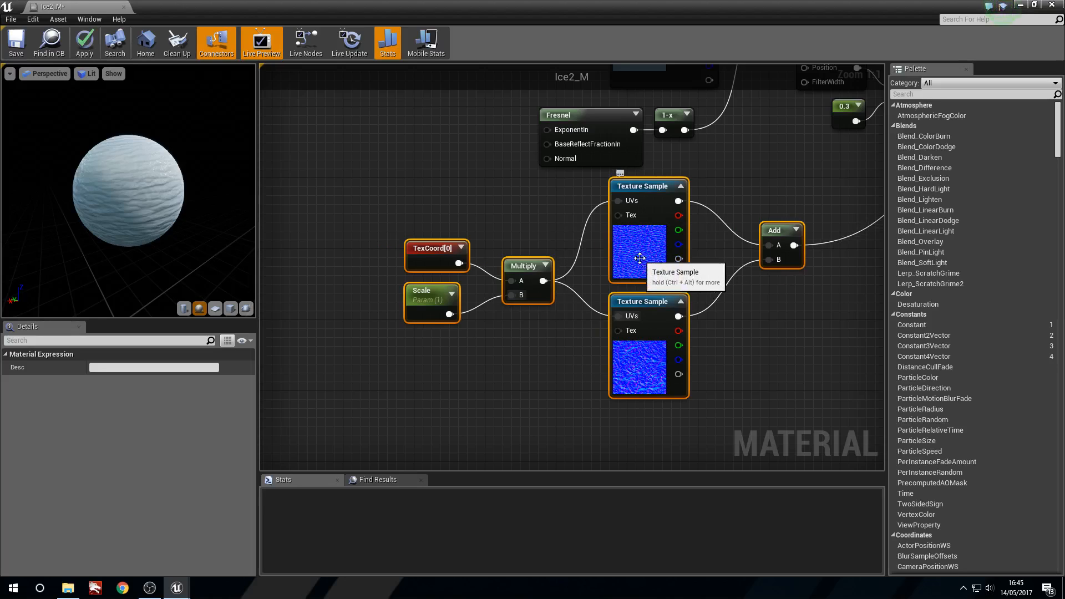
pyautogui.click(440, 187)
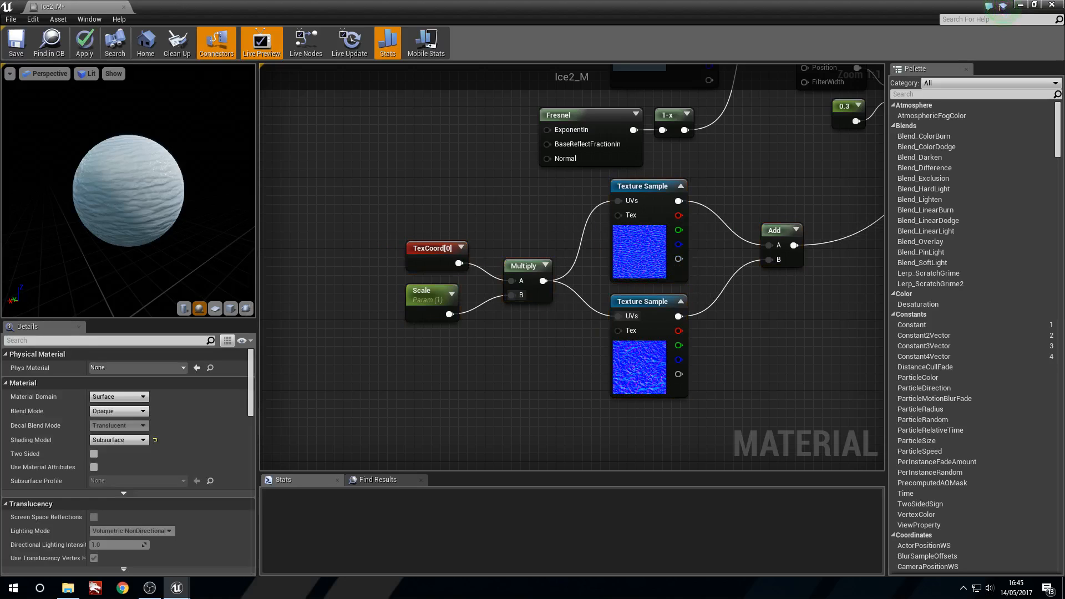
pyautogui.moveTo(489, 167); pyautogui.dragTo(371, 366, button='right')
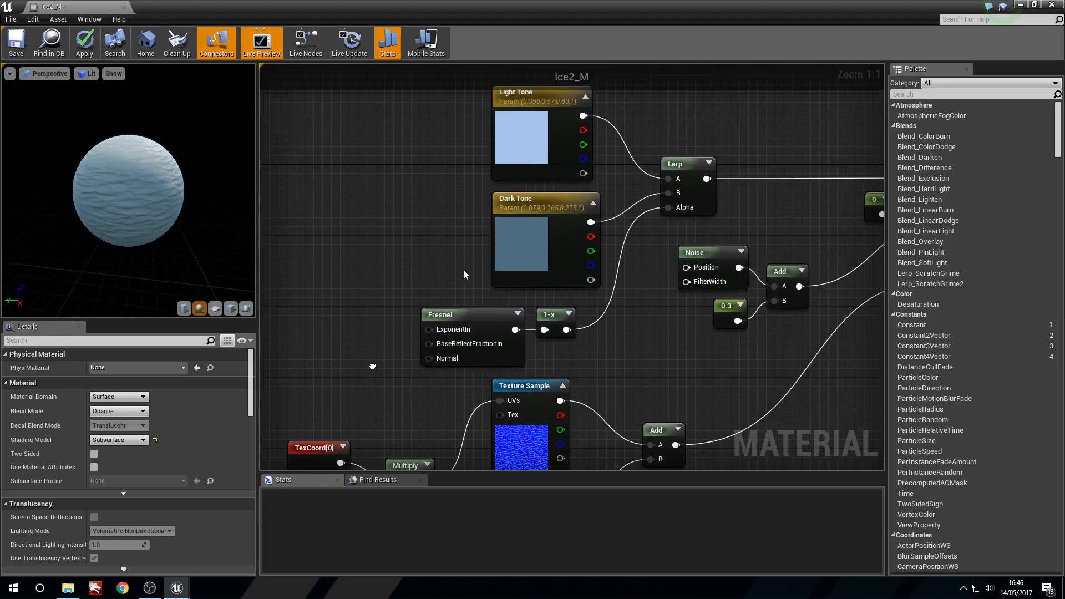
pyautogui.click(515, 234)
pyautogui.click(523, 143)
pyautogui.click(523, 259)
# Create a Fresnel node below the Texture Samples and connect it to input A of a new Add node.
pyautogui.moveTo(411, 272); pyautogui.dragTo(349, 65, button='right')
pyautogui.click(586, 297)
pyautogui.moveTo(585, 296); pyautogui.dragTo(436, 356, button='right')
pyautogui.moveTo(492, 306)
pyautogui.mouseDown(button='right')
pyautogui.moveTo(498, 317)
pyautogui.moveTo(490, 308)
pyautogui.mouseUp(button='right')
pyautogui.rightClick(413, 356)
pyautogui.write('frs')
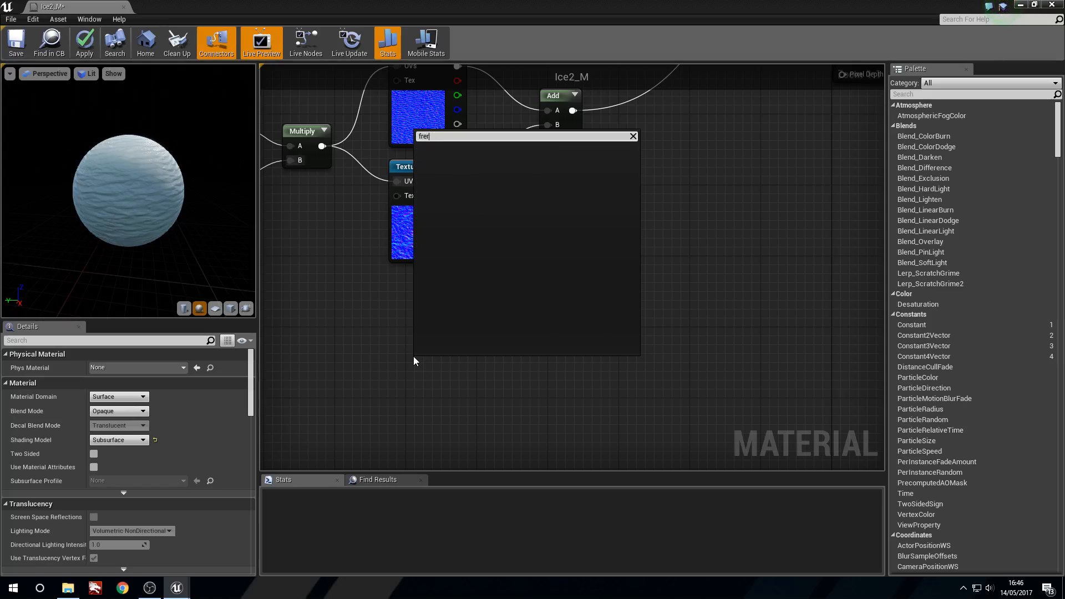
pyautogui.press('Return')
pyautogui.moveTo(452, 368); pyautogui.dragTo(555, 342)
pyautogui.click(408, 348)
pyautogui.click(554, 352)
pyautogui.click(562, 352)
# Create a Constant3Vector below the new Fresnel node and connect it to input B of the Add node.
pyautogui.click(440, 388)
pyautogui.click(441, 387)
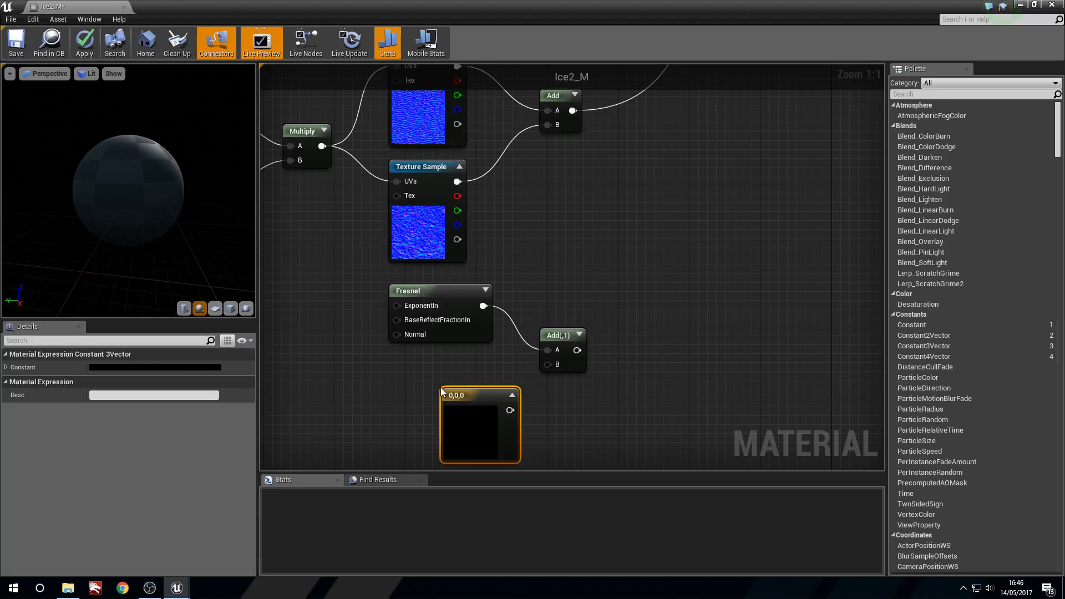
pyautogui.moveTo(485, 395); pyautogui.dragTo(548, 364)
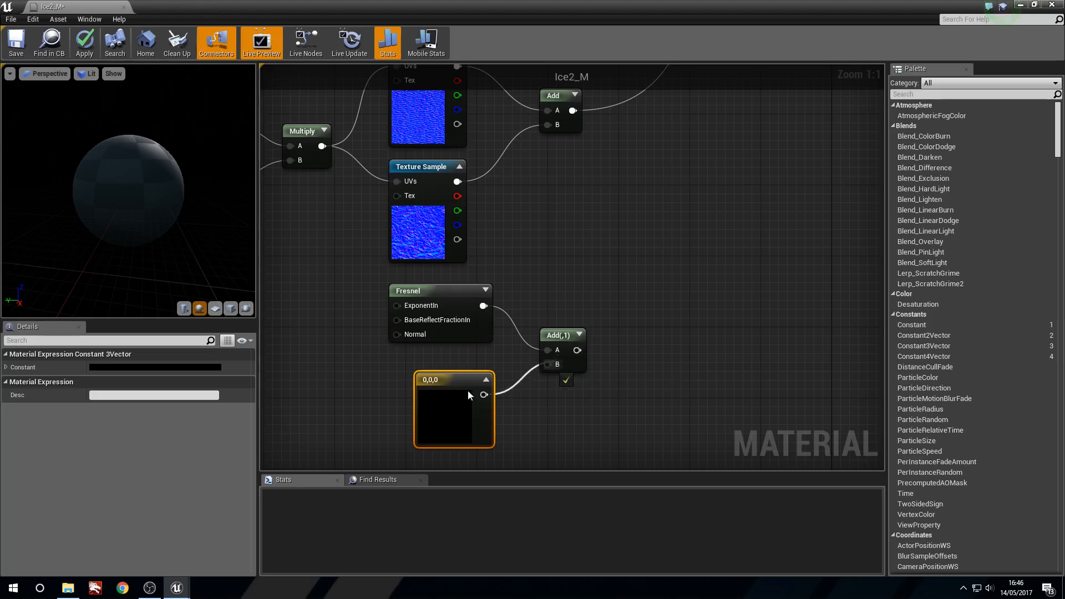
# Set the Constant3Vector's color to R 0.075, G 0.376, B 0.47.
pyautogui.doubleClick(425, 406)
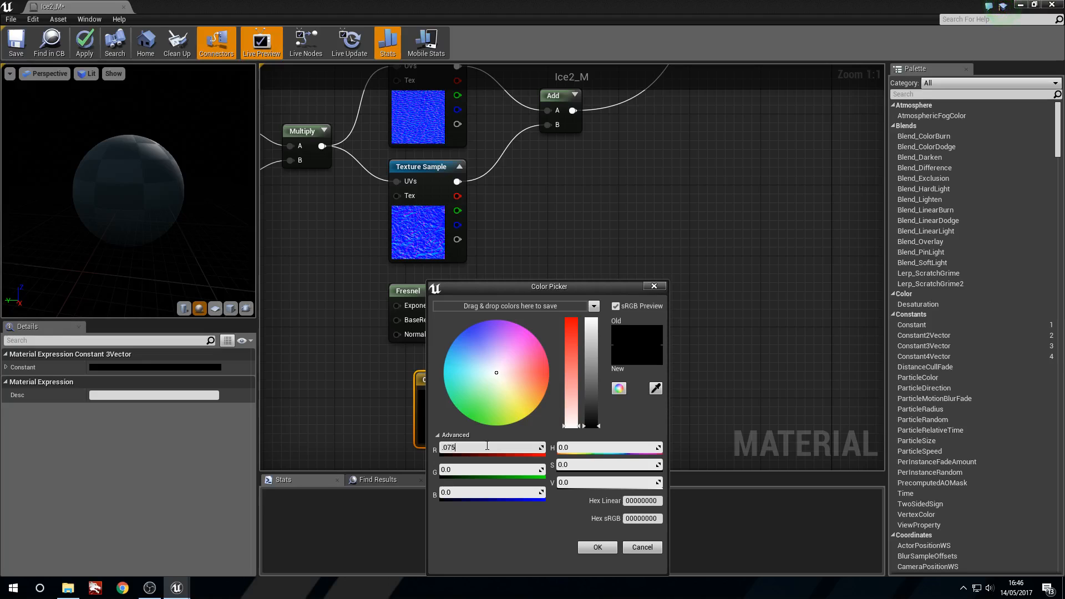
pyautogui.press('Tab')
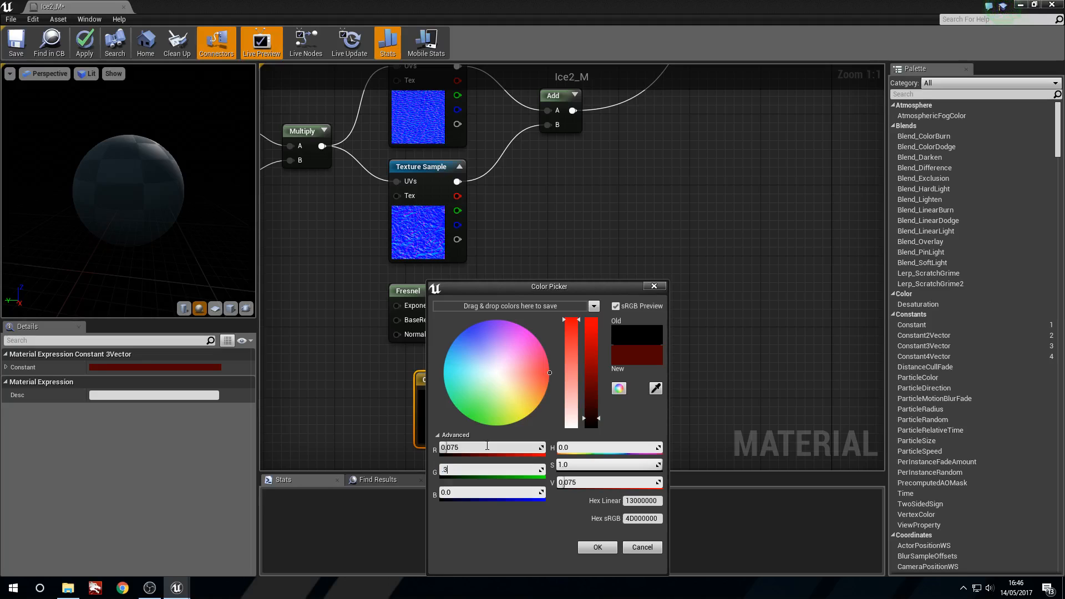
pyautogui.press('Tab')
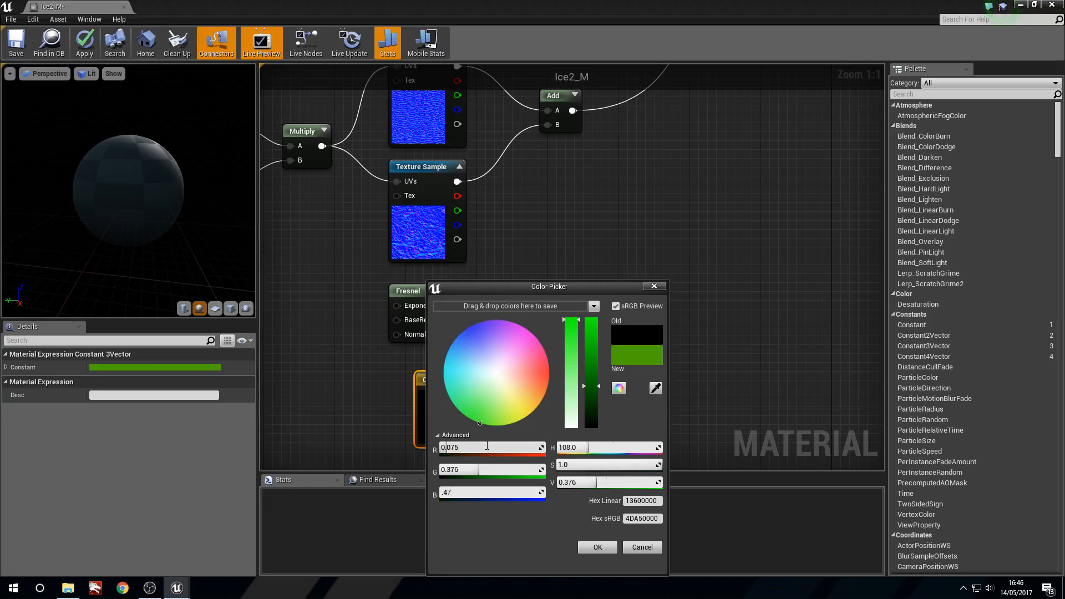
pyautogui.write('.47')
pyautogui.press('Return')
pyautogui.click(612, 546)
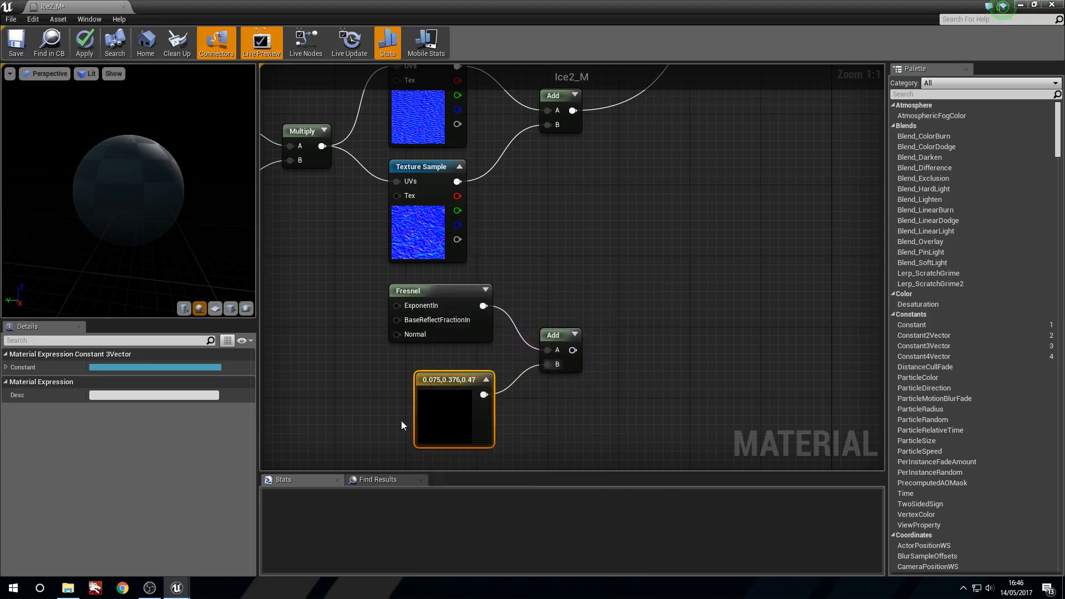
# Convert the blue color constant to a parameter named Subsurcace and place it closer to the Fresnel node.
pyautogui.rightClick(441, 384)
pyautogui.click(462, 391)
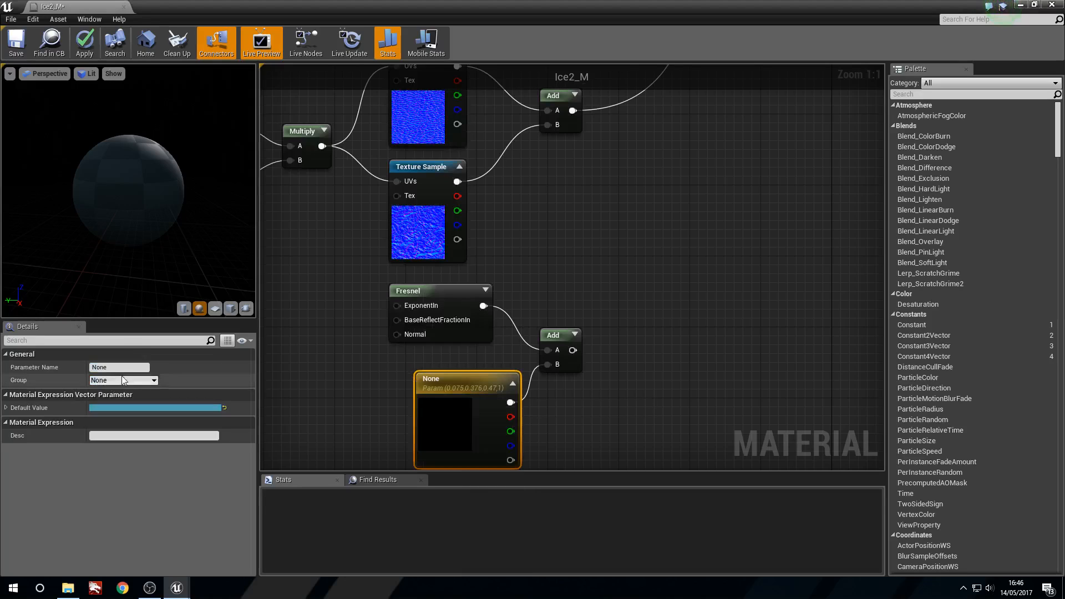
pyautogui.click(125, 371)
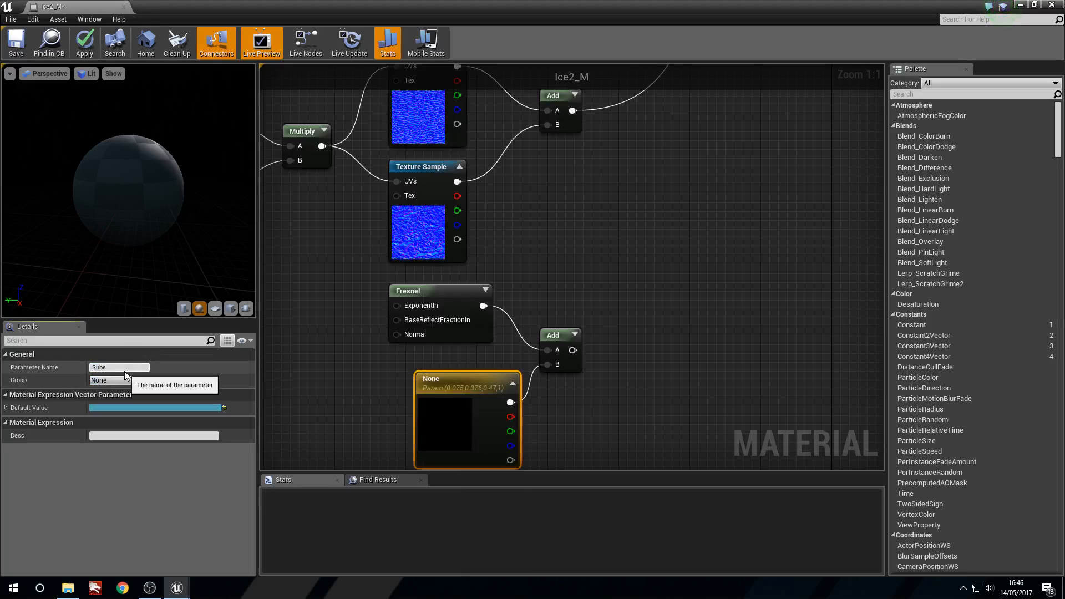
pyautogui.press('Return')
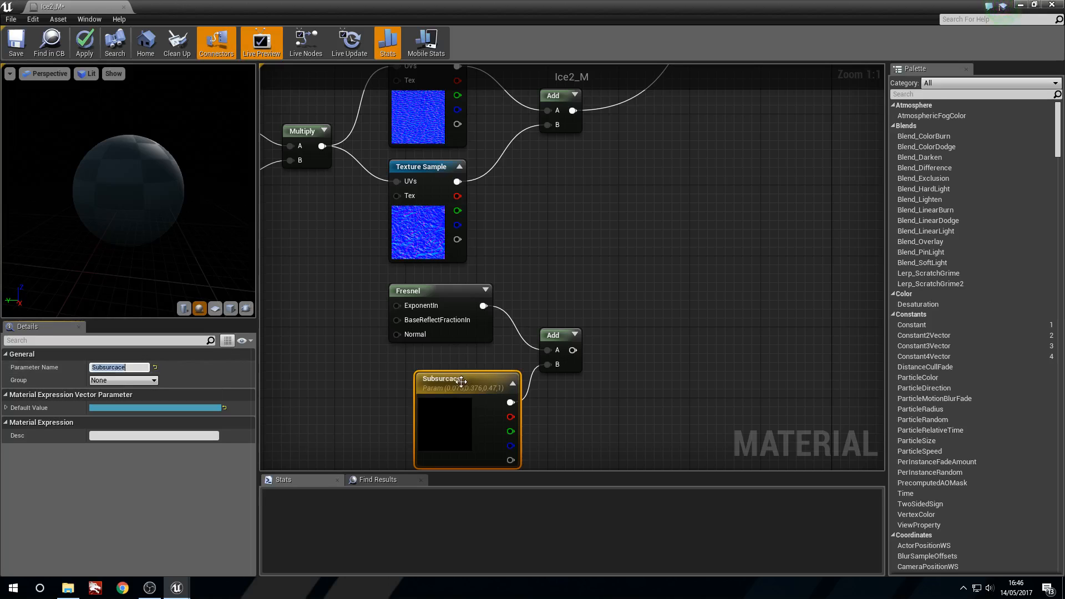
pyautogui.moveTo(464, 380); pyautogui.dragTo(446, 362)
# Connect the Fresnel and color Add node to the material's Subsurface Color input and apply the changes.
pyautogui.moveTo(684, 233); pyautogui.dragTo(480, 321, button='right')
pyautogui.moveTo(624, 154); pyautogui.dragTo(638, 177)
pyautogui.moveTo(447, 336); pyautogui.dragTo(552, 317, button='right')
pyautogui.click(553, 317)
pyautogui.click(83, 45)
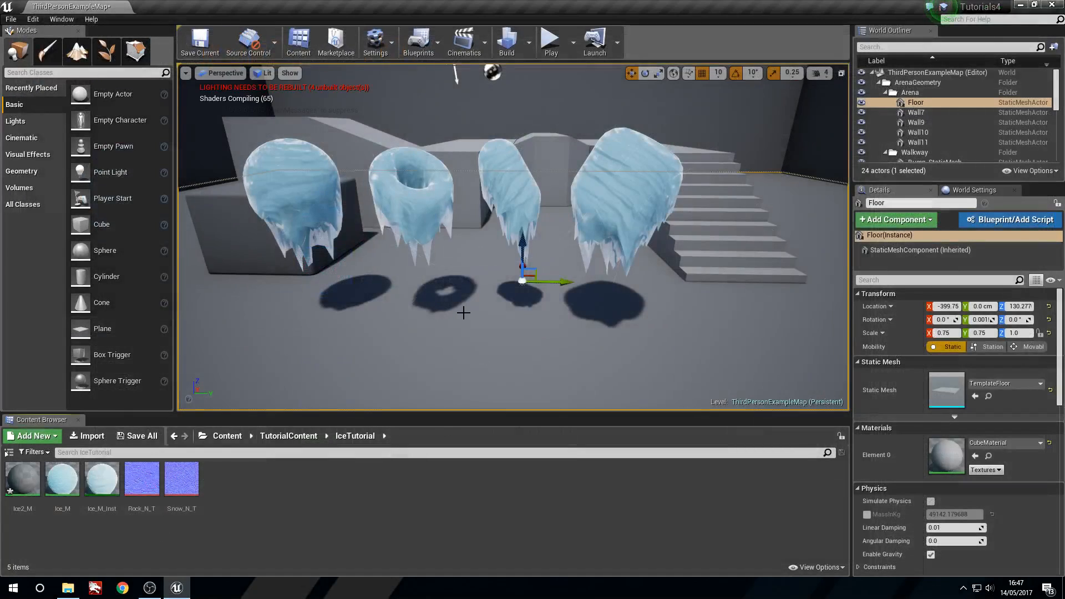
# In the level, duplicate the ice sphere to a Y location of -580 and assign the Ice2_M material to the copy.
pyautogui.moveTo(464, 312); pyautogui.dragTo(561, 240, button='right')
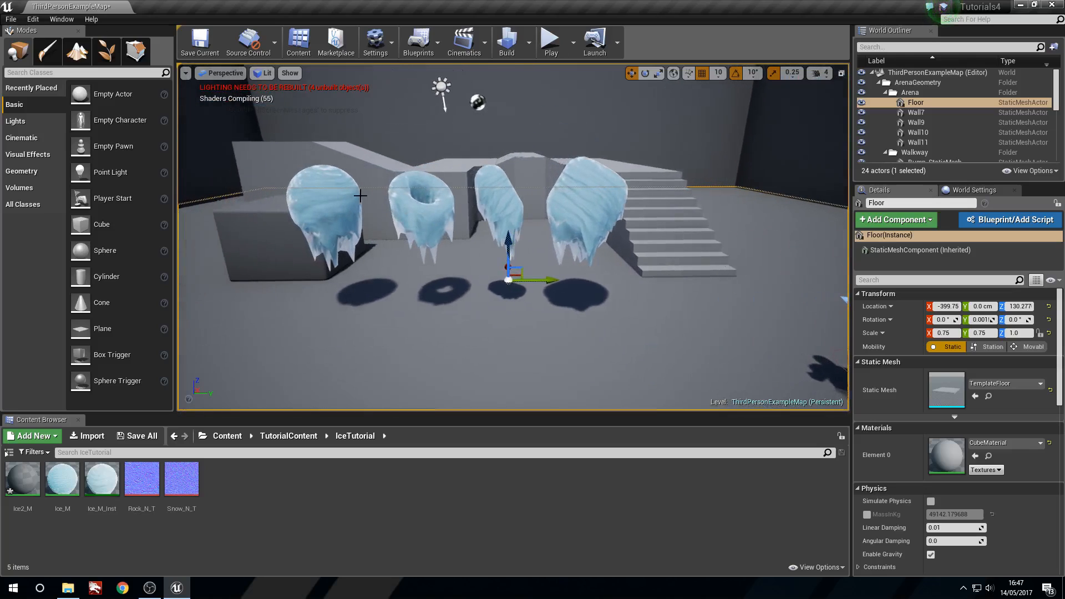
pyautogui.click(359, 196)
pyautogui.moveTo(359, 195); pyautogui.dragTo(473, 263, button='right')
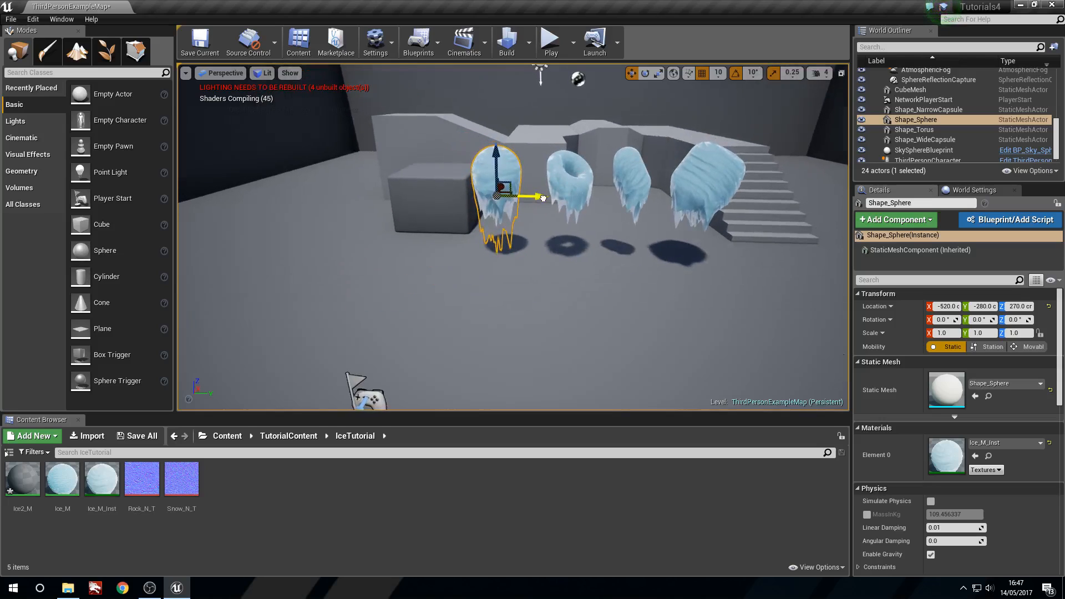
pyautogui.keyDown('alt'); pyautogui.moveTo(542, 198); pyautogui.dragTo(391, 191); pyautogui.keyUp('alt')
pyautogui.press('f')
pyautogui.moveTo(18, 508); pyautogui.dragTo(993, 447)
# Examine the Ice2_M sphere beside the existing ice shapes from several angles and distances.
pyautogui.moveTo(523, 324); pyautogui.dragTo(578, 292, button='right')
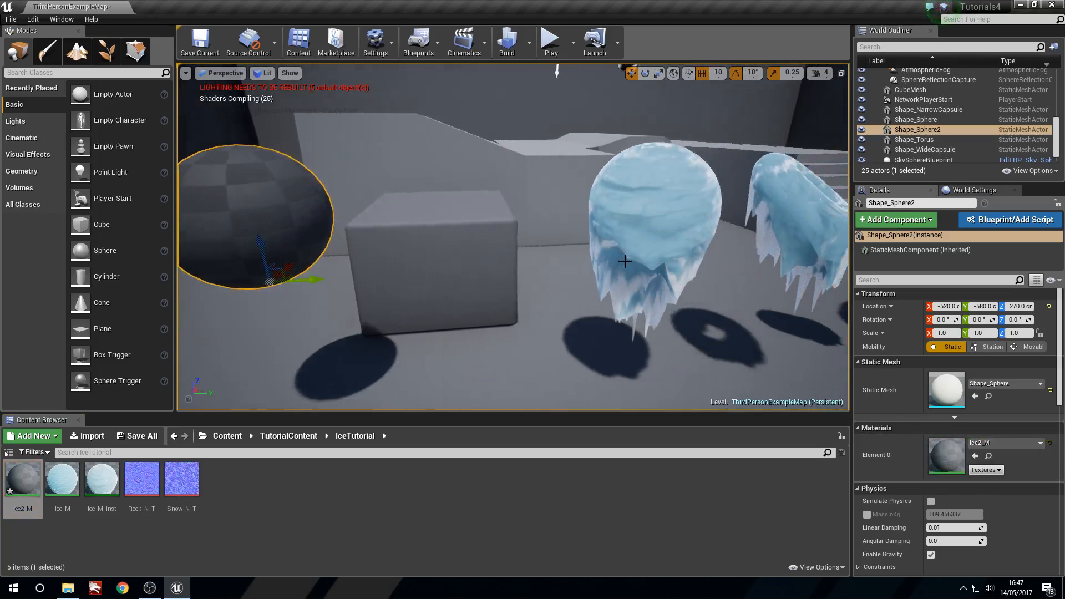
pyautogui.moveTo(634, 209); pyautogui.dragTo(569, 255, button='right')
pyautogui.press('s')
pyautogui.moveTo(496, 335); pyautogui.dragTo(424, 316, button='right')
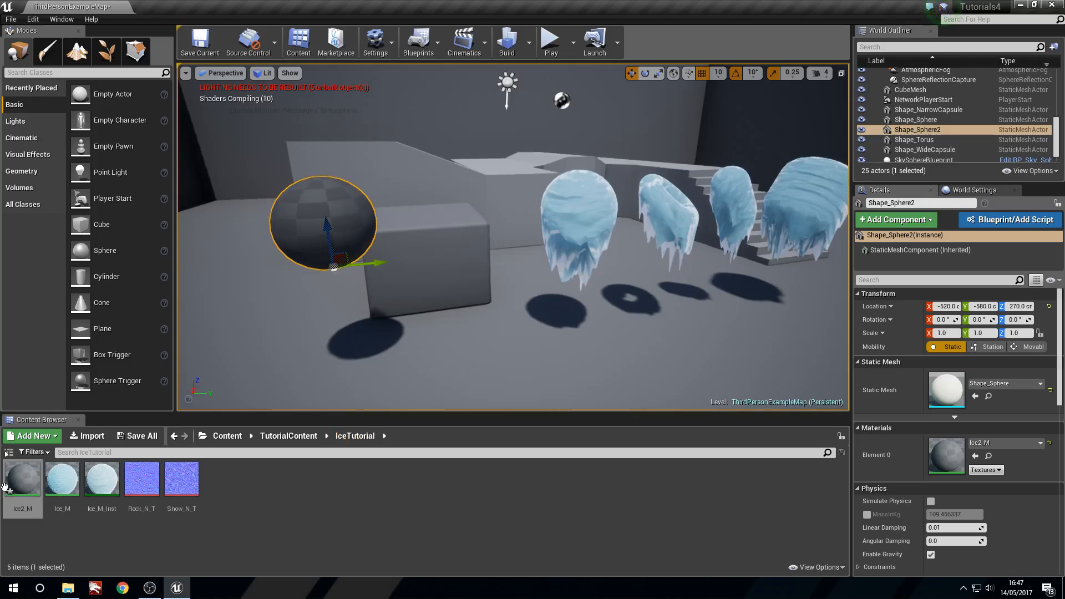
pyautogui.moveTo(415, 216); pyautogui.dragTo(488, 208, button='right')
pyautogui.press('w')
pyautogui.press('a')
pyautogui.press('s')
pyautogui.press('a')
pyautogui.press('w')
pyautogui.press('a')
pyautogui.press('s')
pyautogui.press('s')
pyautogui.press('w')
pyautogui.press('d')
pyautogui.press('d')
pyautogui.press('w')
pyautogui.press('a')
pyautogui.press('d')
pyautogui.press('d')
pyautogui.press('w')
pyautogui.press('s')
pyautogui.press('s')
pyautogui.press('w')
pyautogui.press('d')
pyautogui.press('a')
pyautogui.press('w')
pyautogui.press('d')
pyautogui.moveTo(533, 334); pyautogui.dragTo(422, 309, button='right')
pyautogui.press('d')
pyautogui.press('s')
pyautogui.press('w')
pyautogui.press('a')
pyautogui.press('s')
pyautogui.press('d')
pyautogui.press('d')
pyautogui.moveTo(577, 308); pyautogui.dragTo(549, 310, button='right')
pyautogui.press('s')
pyautogui.press('d')
pyautogui.press('s')
pyautogui.moveTo(615, 333); pyautogui.dragTo(598, 324, button='right')
pyautogui.press('d')
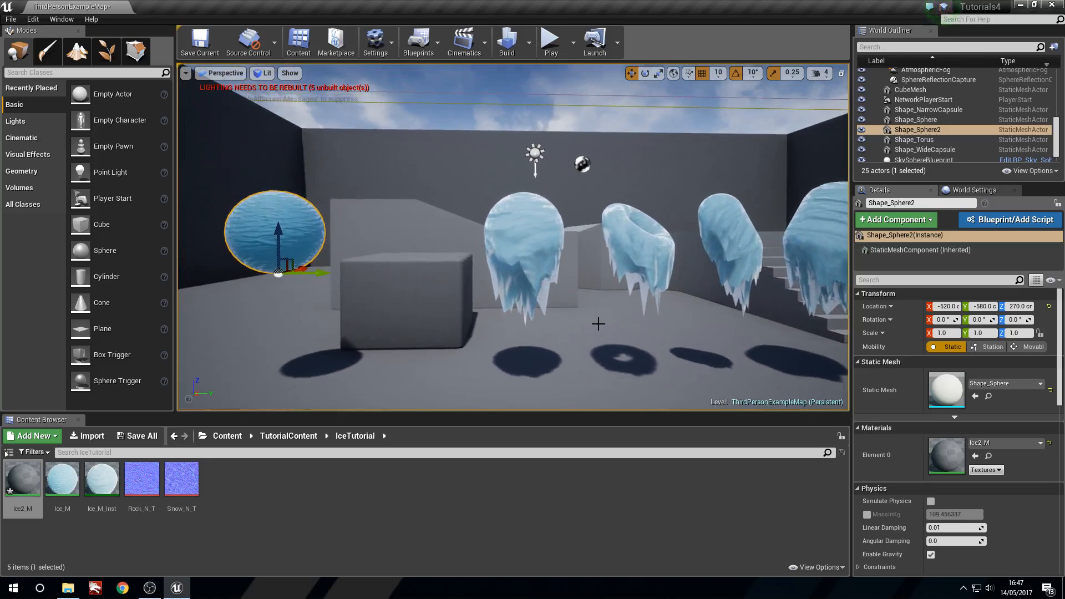
pyautogui.press('s')
pyautogui.moveTo(379, 315); pyautogui.dragTo(376, 313, button='right')
# Reopen the Ice2_M material and move its result node well away from the other nodes to free up space.
pyautogui.doubleClick(21, 496)
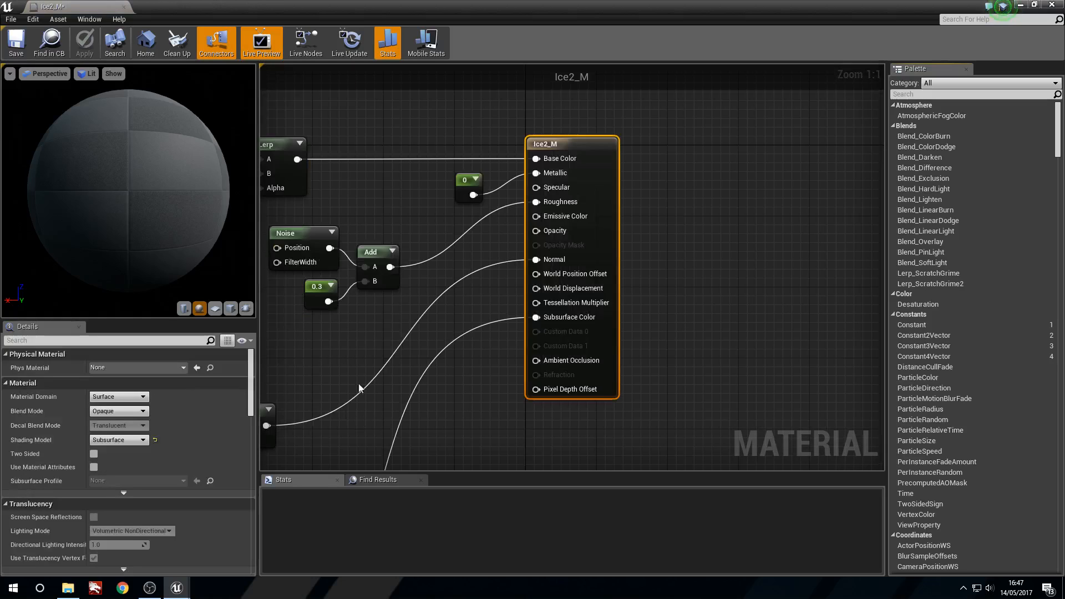
pyautogui.moveTo(360, 388); pyautogui.dragTo(402, 397, button='right')
pyautogui.scroll(-1, 581, 316)
pyautogui.moveTo(615, 282); pyautogui.dragTo(560, 330, button='right')
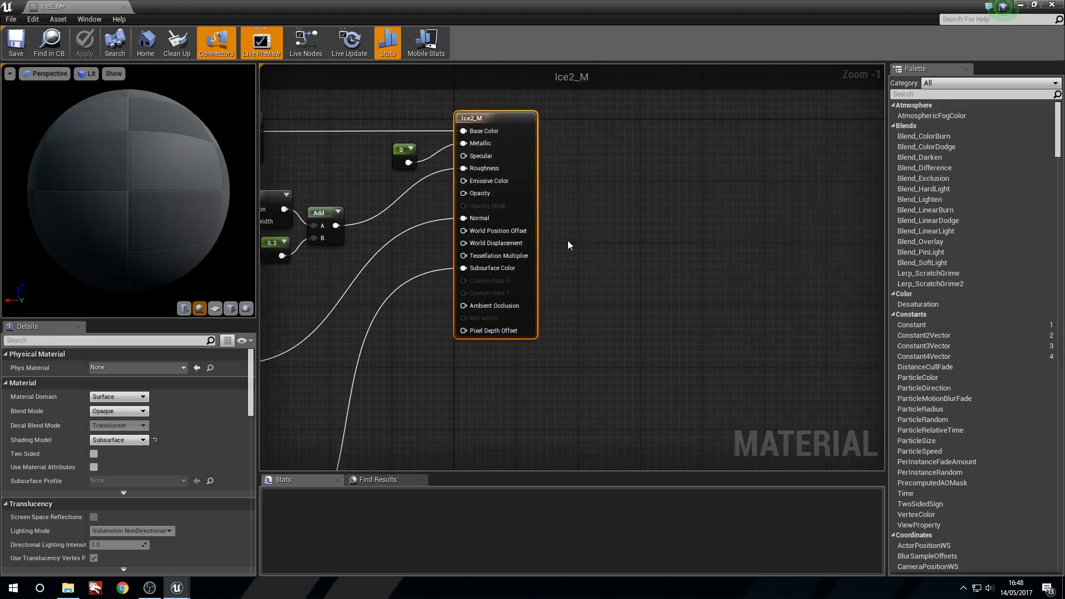
pyautogui.moveTo(518, 144); pyautogui.dragTo(698, 144)
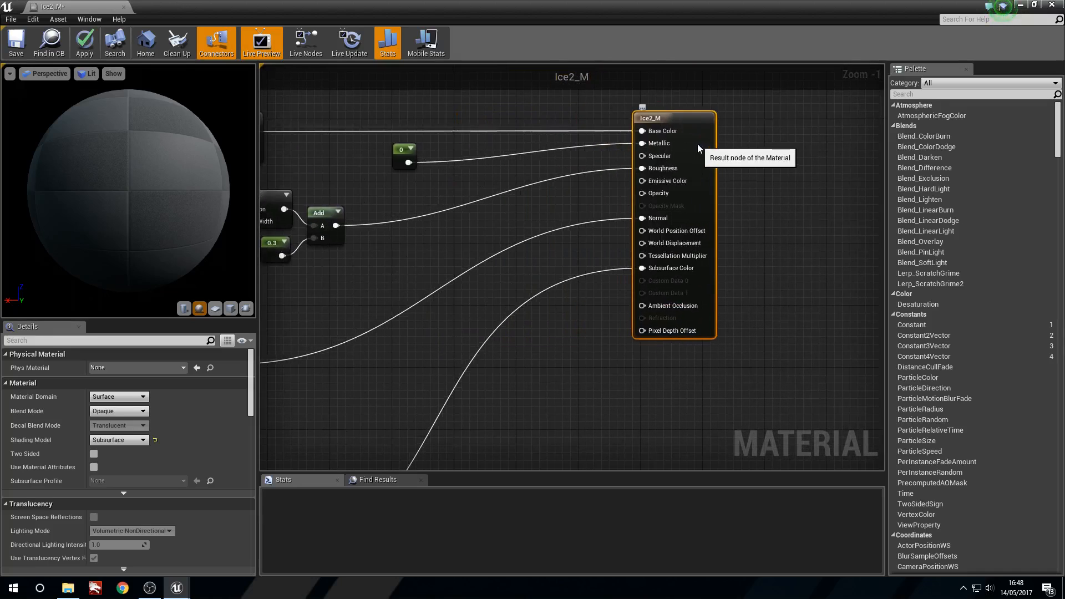
pyautogui.moveTo(416, 301); pyautogui.dragTo(421, 279, button='right')
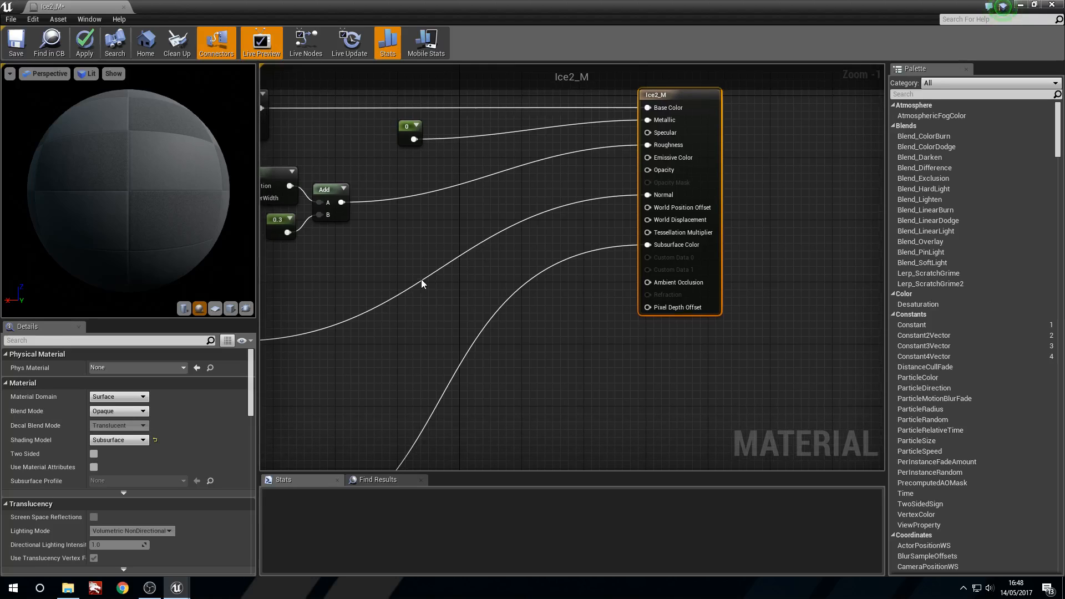
pyautogui.click(591, 375)
pyautogui.moveTo(513, 399); pyautogui.dragTo(588, 306, button='right')
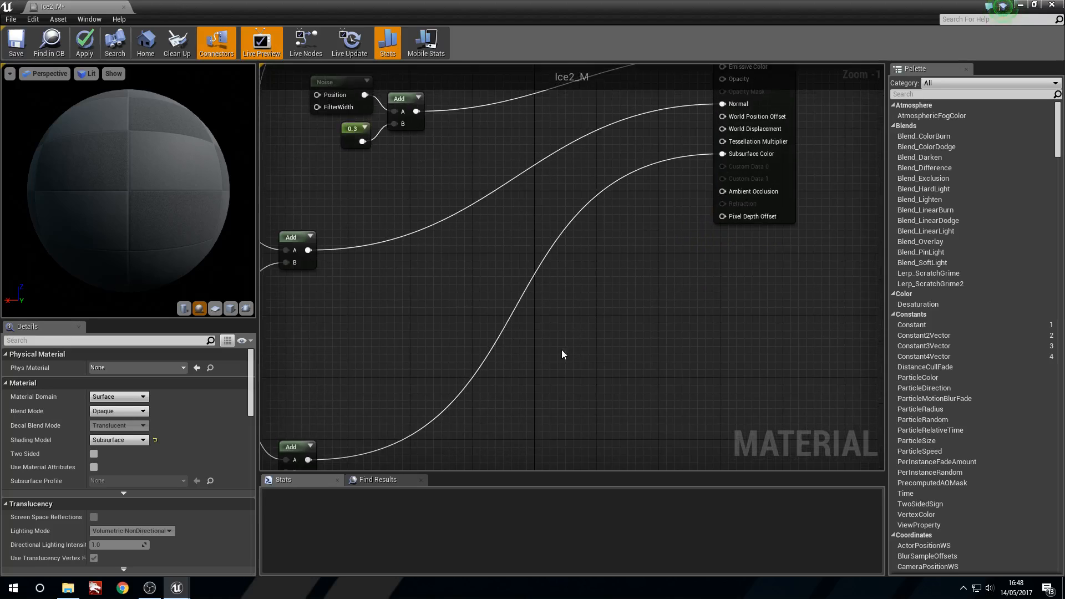
# Add a Texture Sample node in the free space below the material's result node and assign it the TilingNoise05 engine texture.
pyautogui.moveTo(561, 350); pyautogui.dragTo(582, 333, button='right')
pyautogui.click(522, 391)
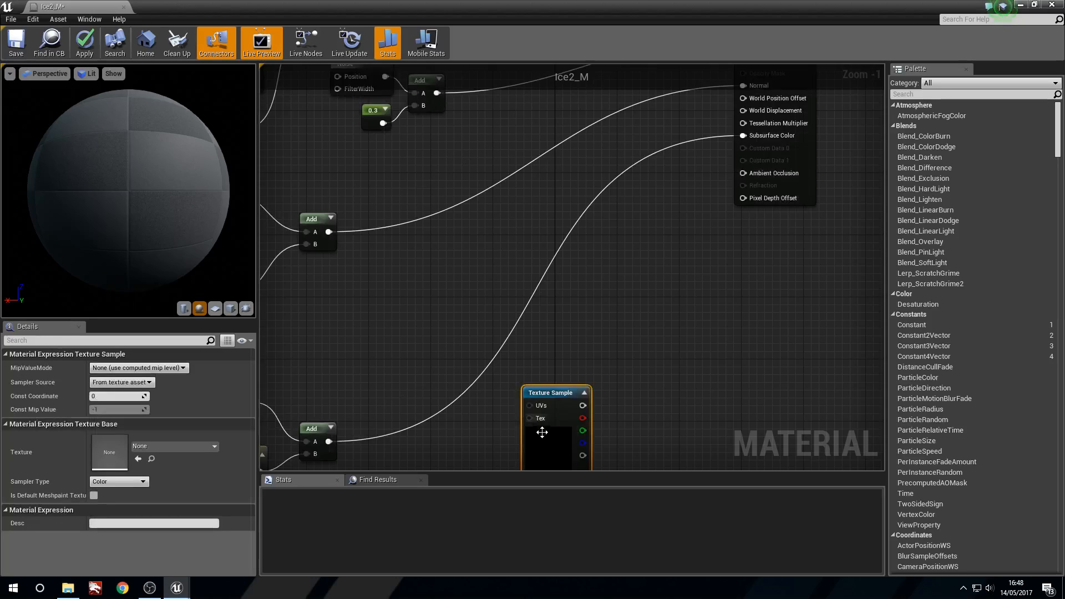
pyautogui.click(201, 449)
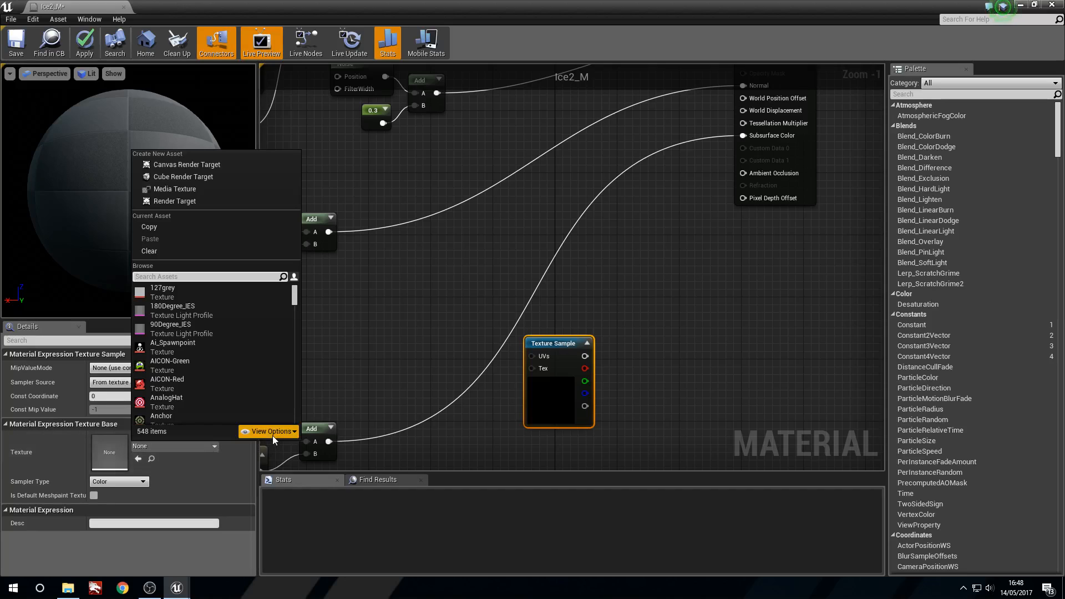
pyautogui.click(297, 432)
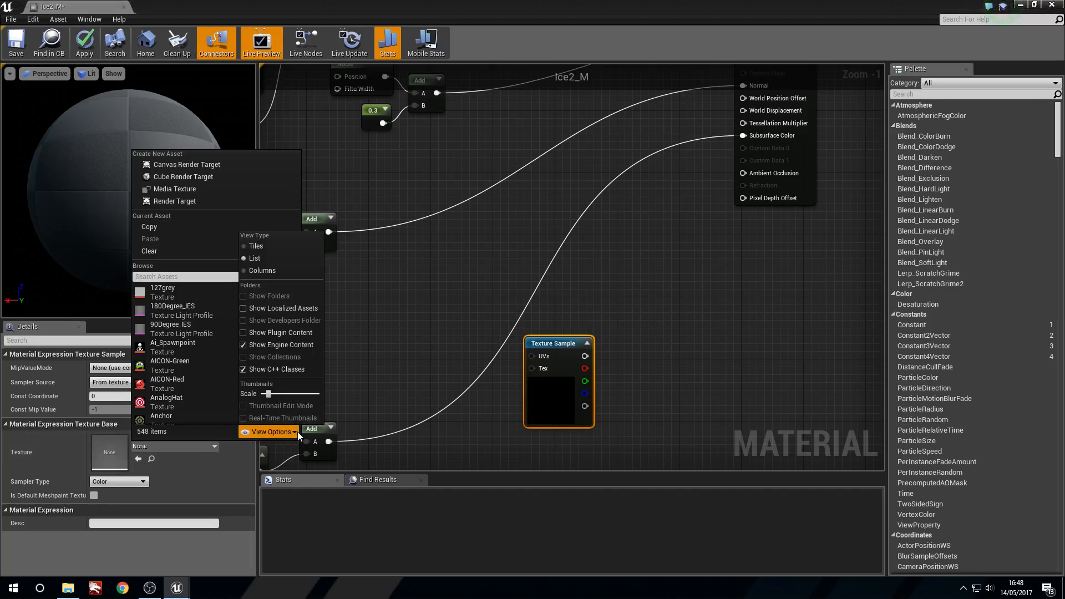
pyautogui.click(246, 345)
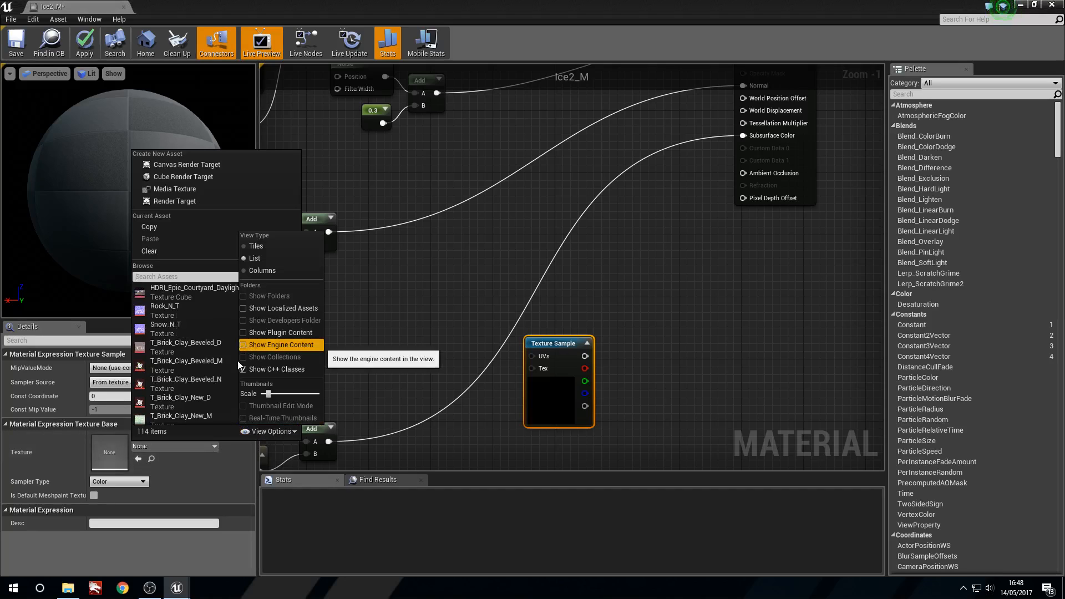
pyautogui.click(268, 344)
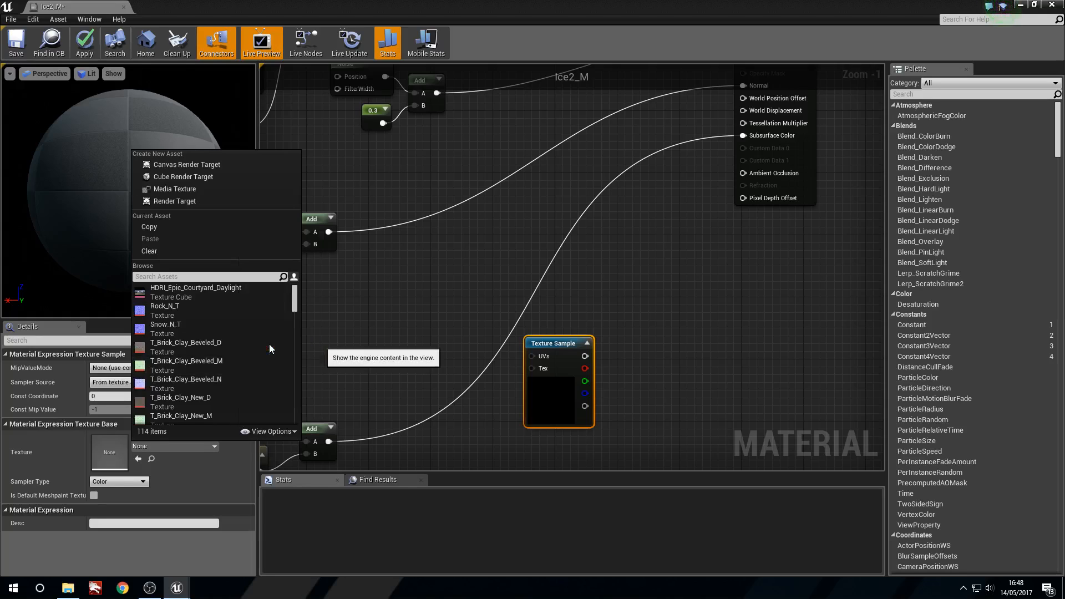
pyautogui.click(227, 277)
pyautogui.write('tili')
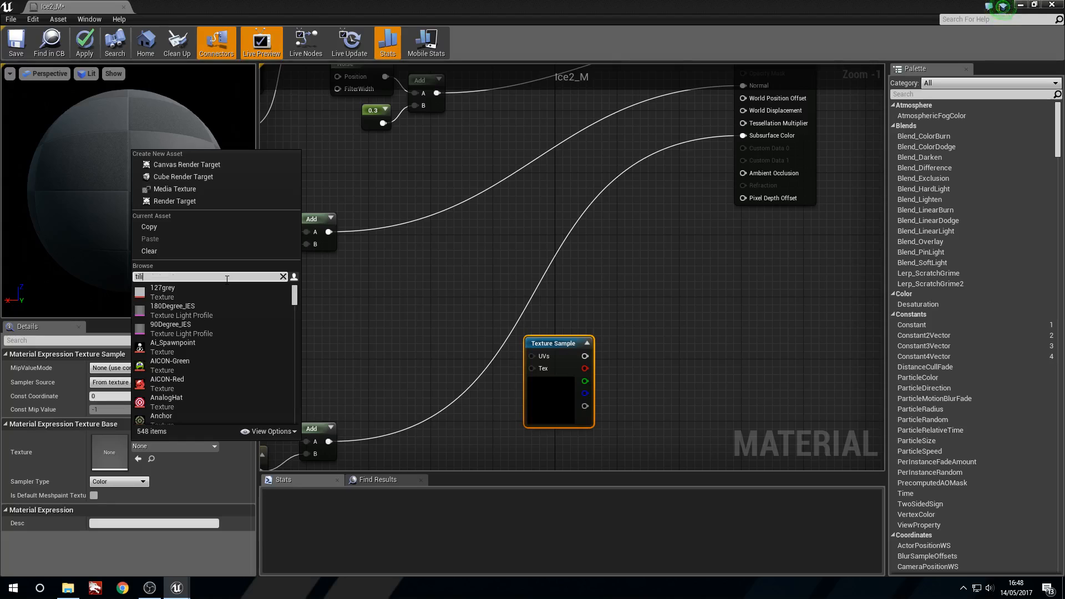
pyautogui.write('ng')
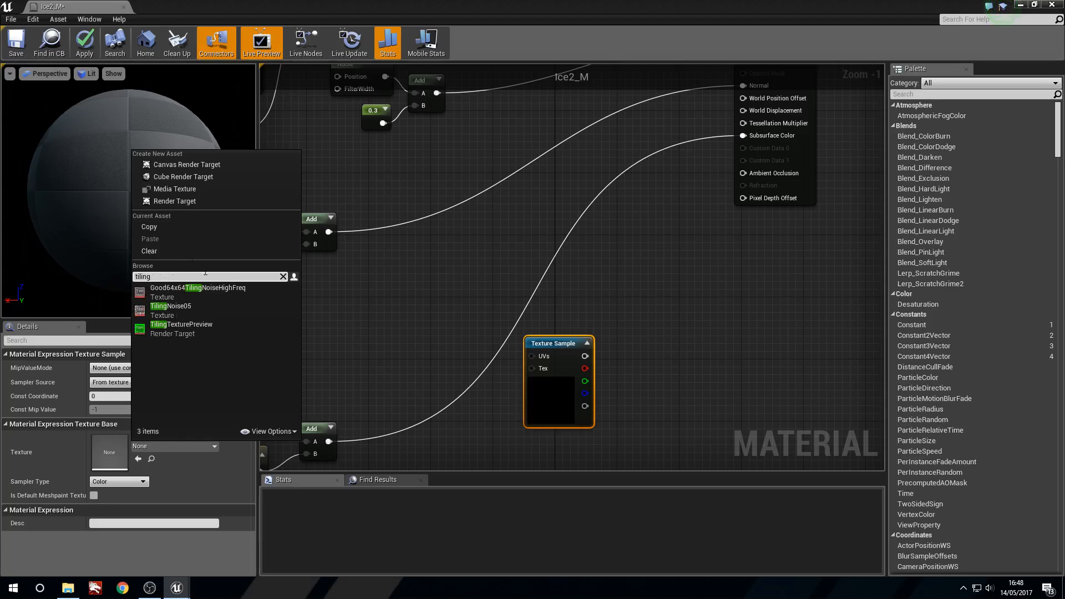
pyautogui.click(191, 308)
# Add a Multiply node beside the Texture Sample and connect the texture's combined color output to its B input.
pyautogui.moveTo(564, 412); pyautogui.dragTo(494, 419)
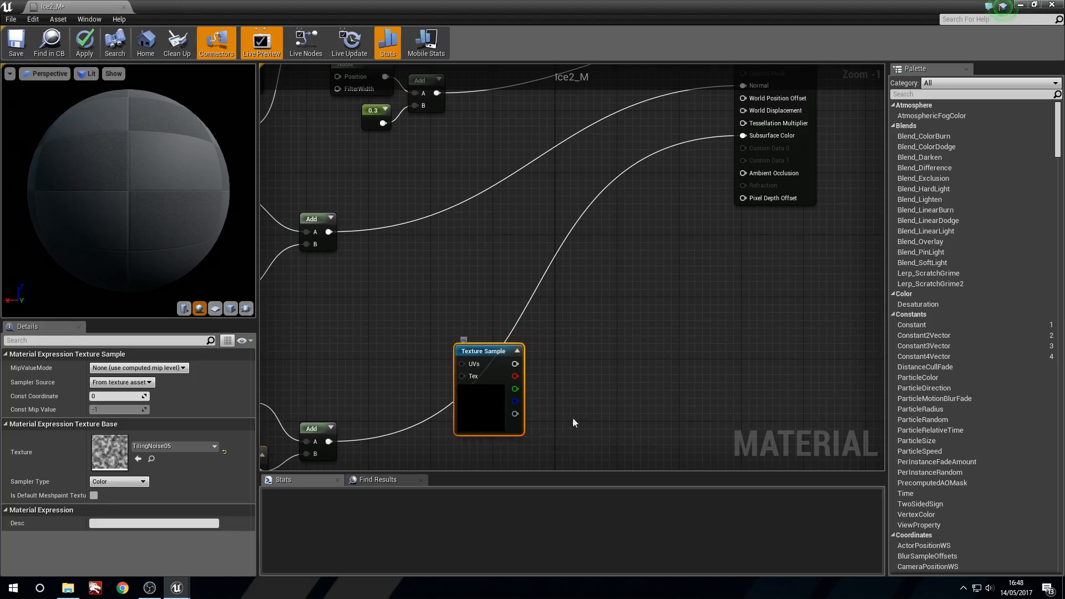
pyautogui.click(597, 418)
pyautogui.moveTo(596, 418); pyautogui.dragTo(514, 395, button='right')
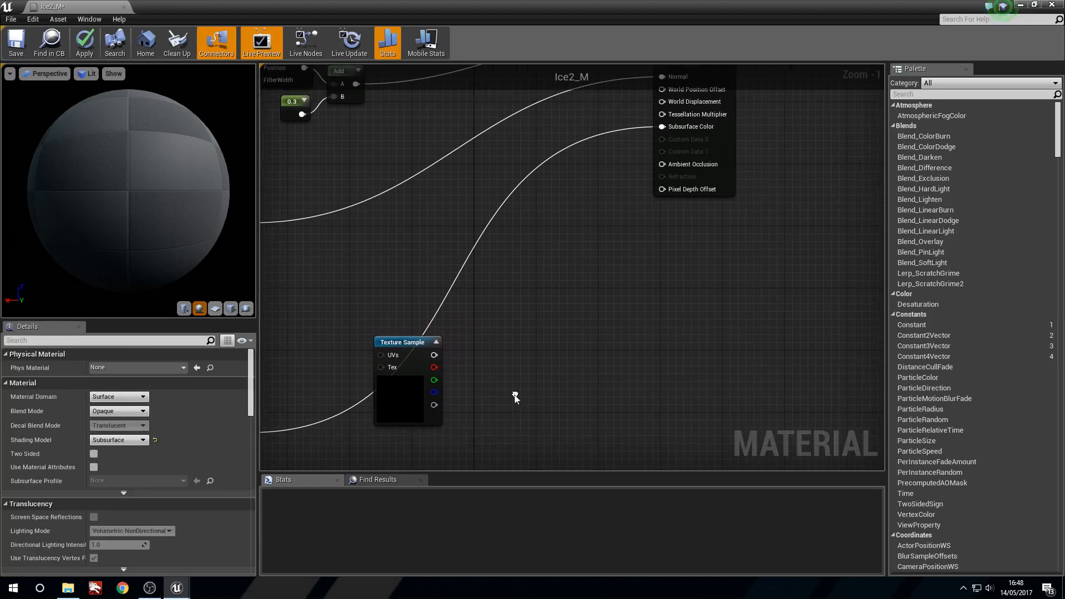
pyautogui.moveTo(397, 407); pyautogui.dragTo(429, 414)
pyautogui.moveTo(505, 353); pyautogui.dragTo(435, 360, button='right')
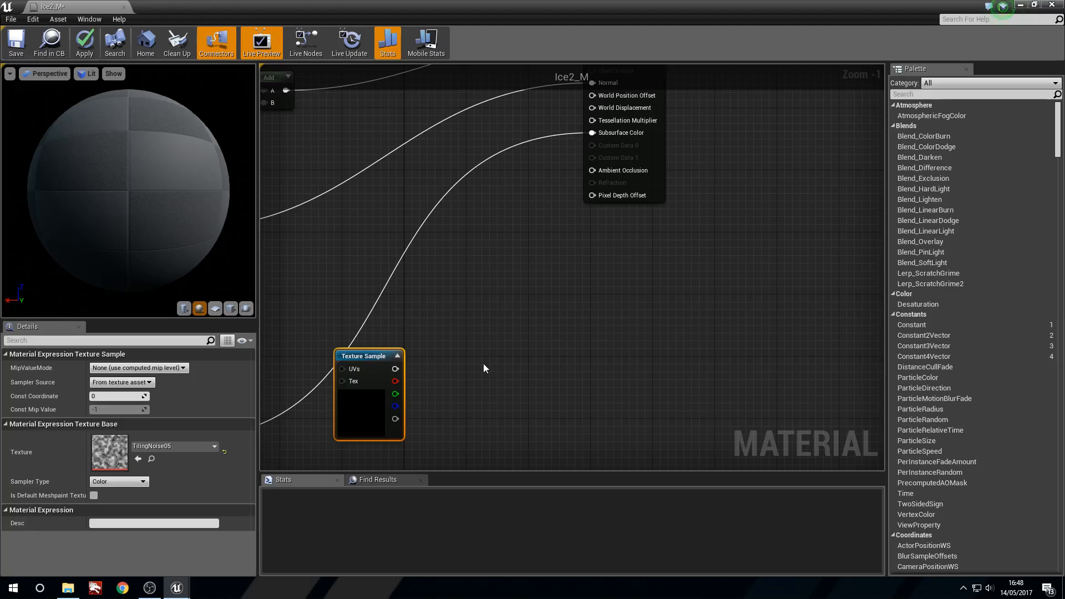
pyautogui.click(481, 363)
pyautogui.click(471, 358)
pyautogui.moveTo(395, 369); pyautogui.dragTo(486, 389)
pyautogui.moveTo(359, 368); pyautogui.dragTo(343, 415)
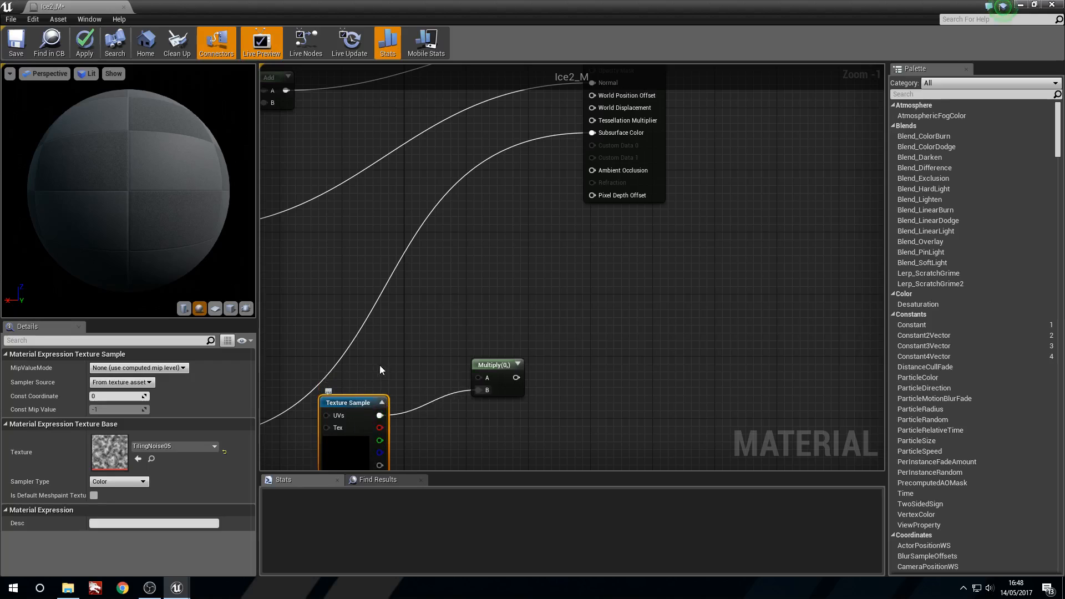
# Arrange the Multiply node and the noise Texture Sample closer together, clear of the subsurface connection.
pyautogui.moveTo(435, 354); pyautogui.dragTo(421, 342, button='right')
pyautogui.click(421, 342)
pyautogui.moveTo(471, 361); pyautogui.dragTo(460, 356)
pyautogui.moveTo(436, 328); pyautogui.dragTo(474, 335, button='right')
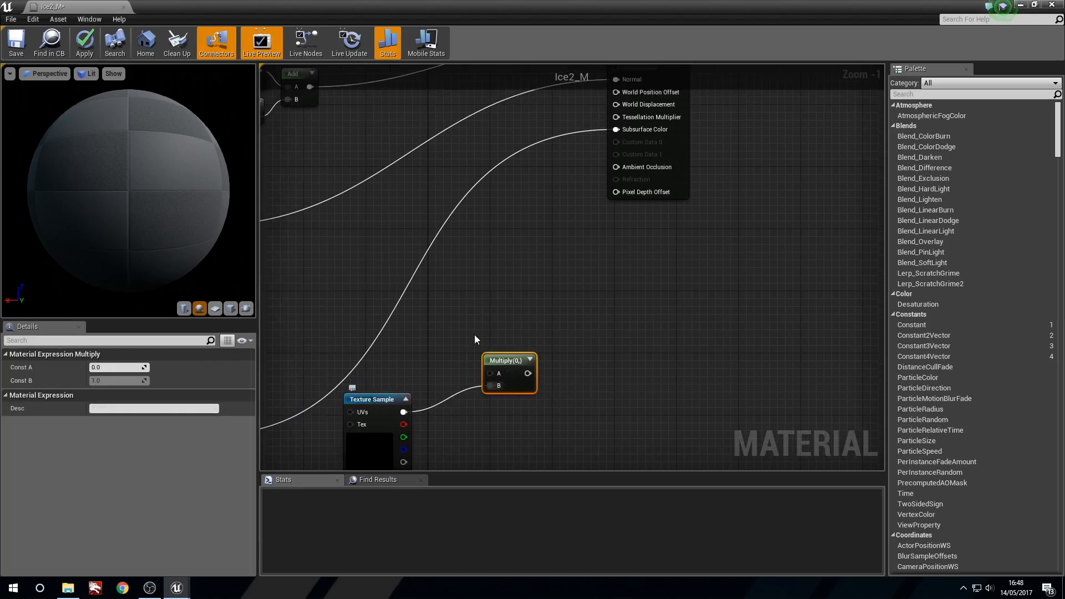
pyautogui.moveTo(513, 361); pyautogui.dragTo(522, 354)
pyautogui.click(377, 404)
pyautogui.moveTo(377, 404); pyautogui.dragTo(417, 412)
pyautogui.click(424, 372)
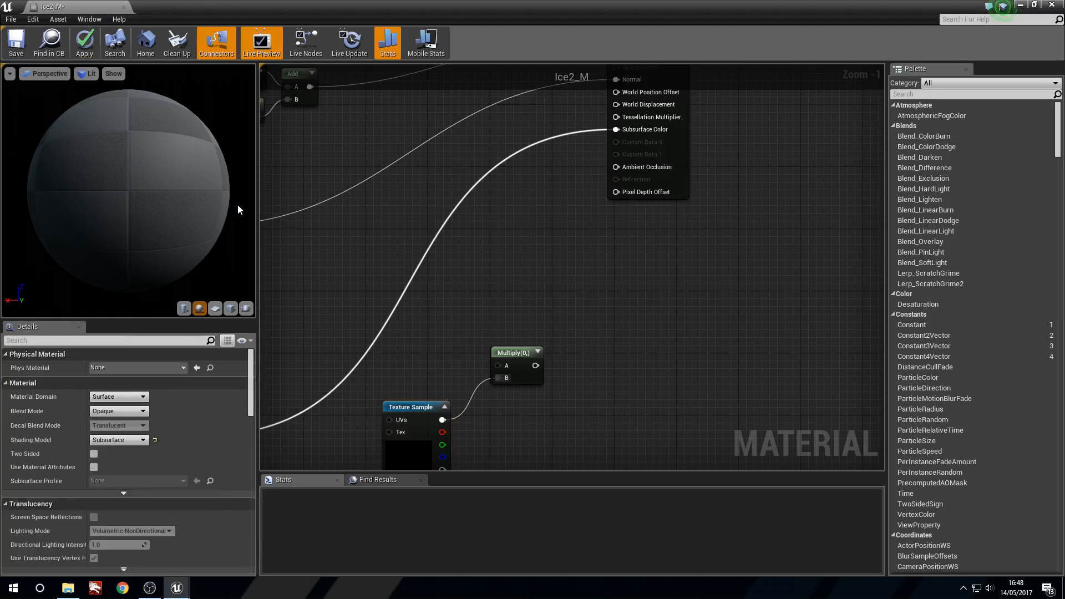
# Add a VertexNormalWS node and place it above and to the left of the noise Texture Sample.
pyautogui.moveTo(442, 164); pyautogui.dragTo(510, 141, button='right')
pyautogui.rightClick(394, 276)
pyautogui.write('vert')
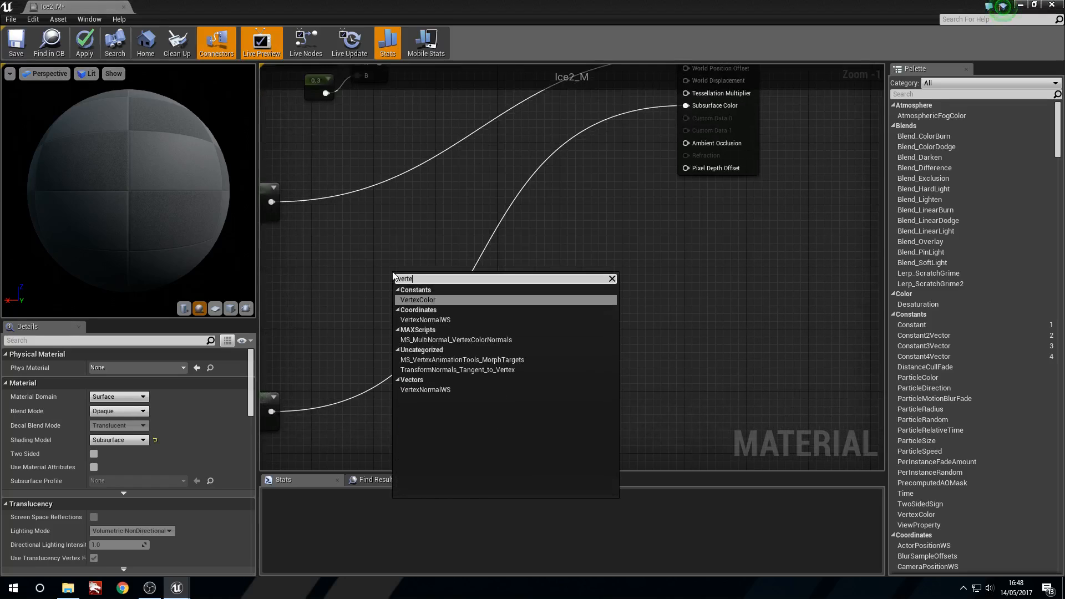
pyautogui.write('e')
pyautogui.press('Down')
pyautogui.press('Return')
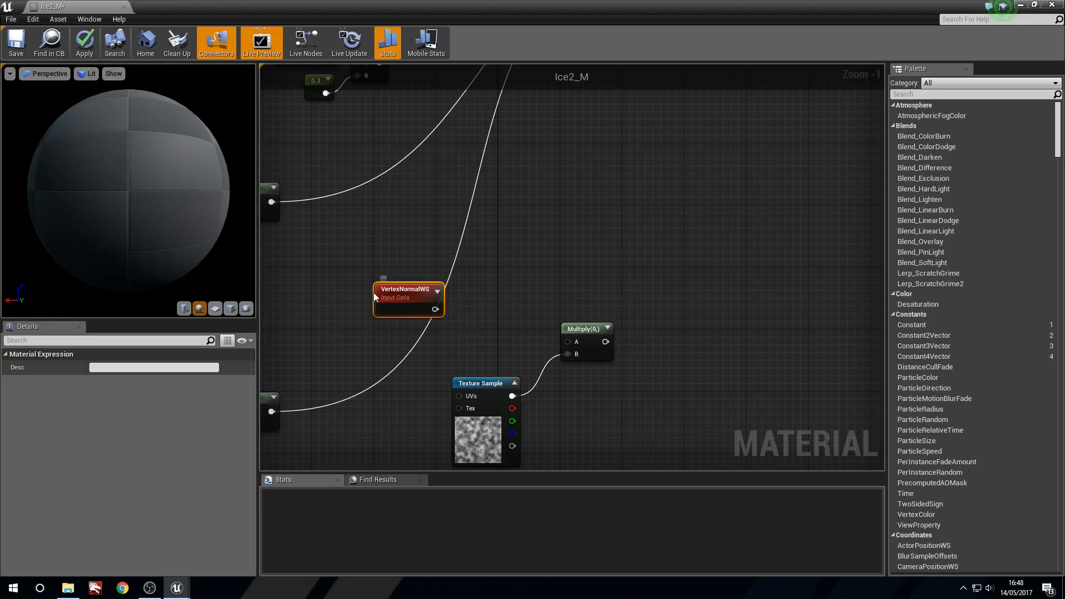
pyautogui.click(375, 266)
pyautogui.moveTo(390, 304); pyautogui.dragTo(357, 241)
pyautogui.click(414, 321)
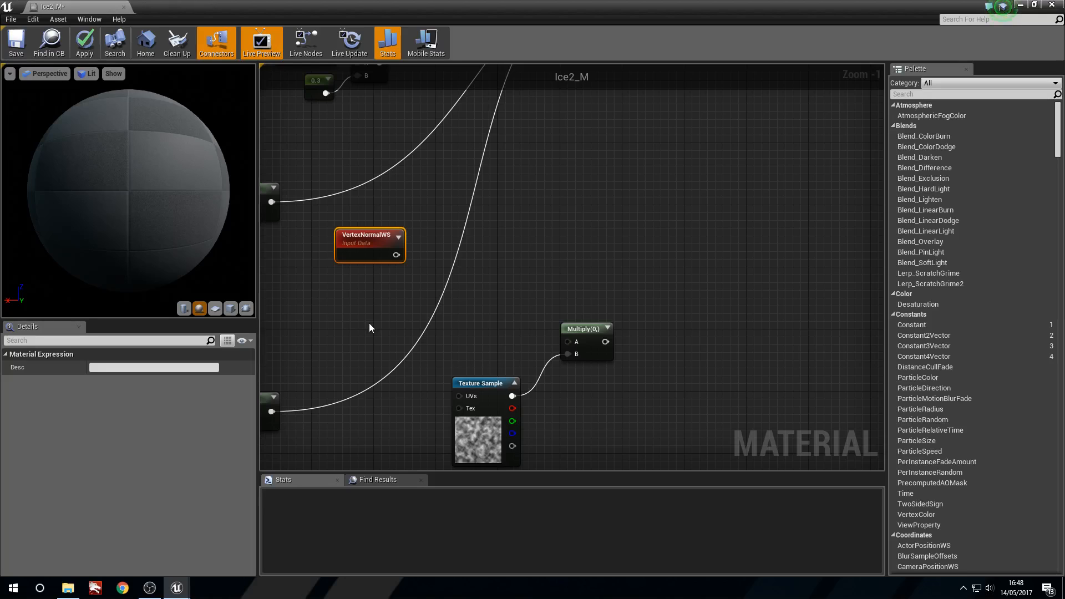
# Feed VertexNormalWS into a new Component Mask node that passes only the B channel.
pyautogui.moveTo(389, 250); pyautogui.dragTo(458, 261)
pyautogui.write('mask')
pyautogui.press('Return')
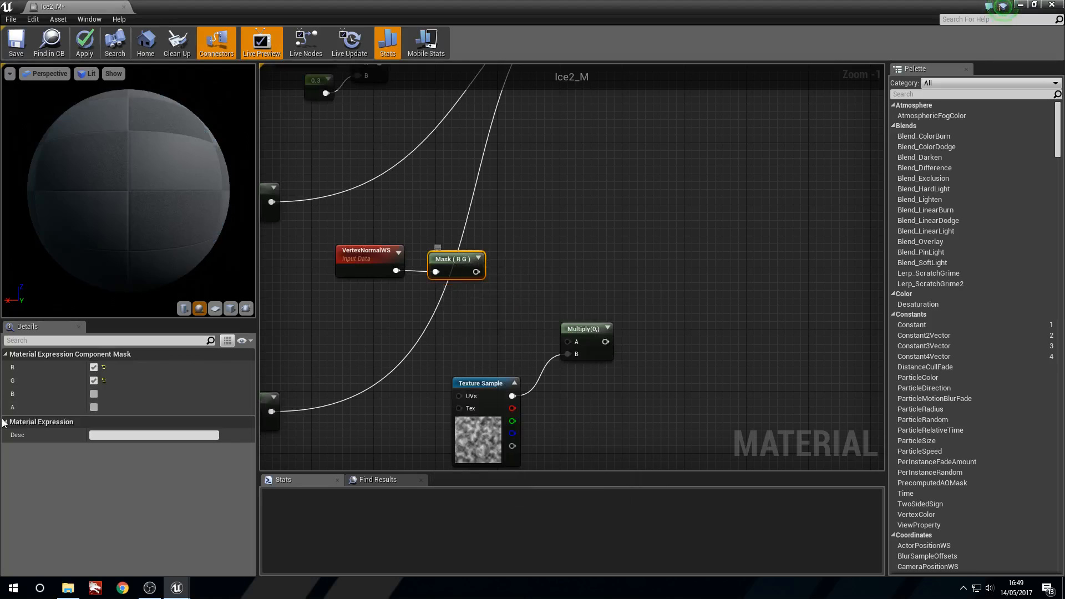
pyautogui.click(93, 367)
pyautogui.click(93, 393)
pyautogui.click(94, 380)
# Preview the B-channel Mask node on the sphere from farther away, and stop previewing it.
pyautogui.rightClick(448, 260)
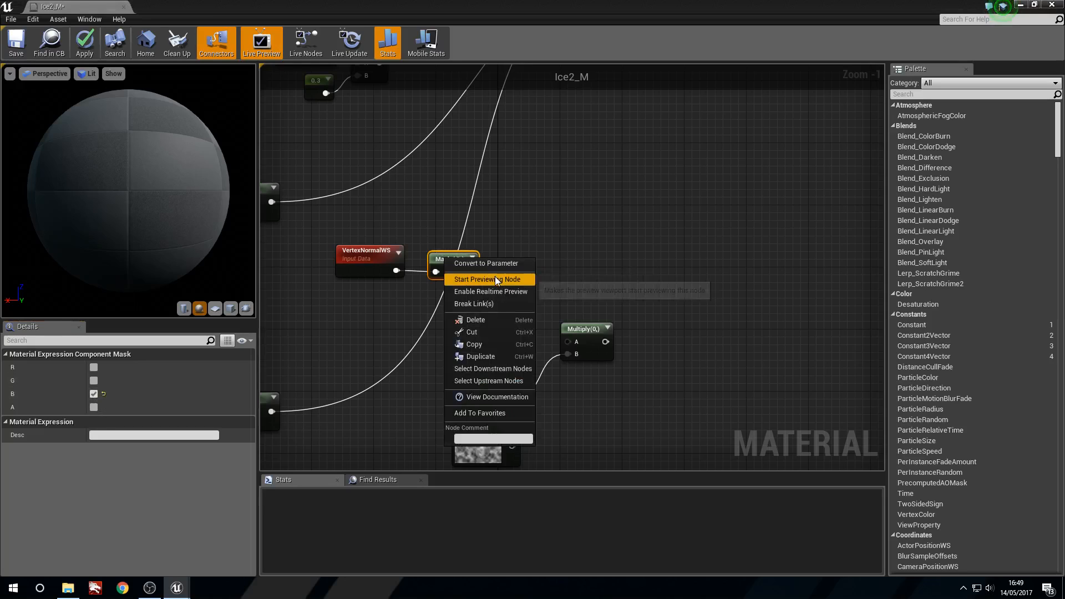
pyautogui.click(495, 279)
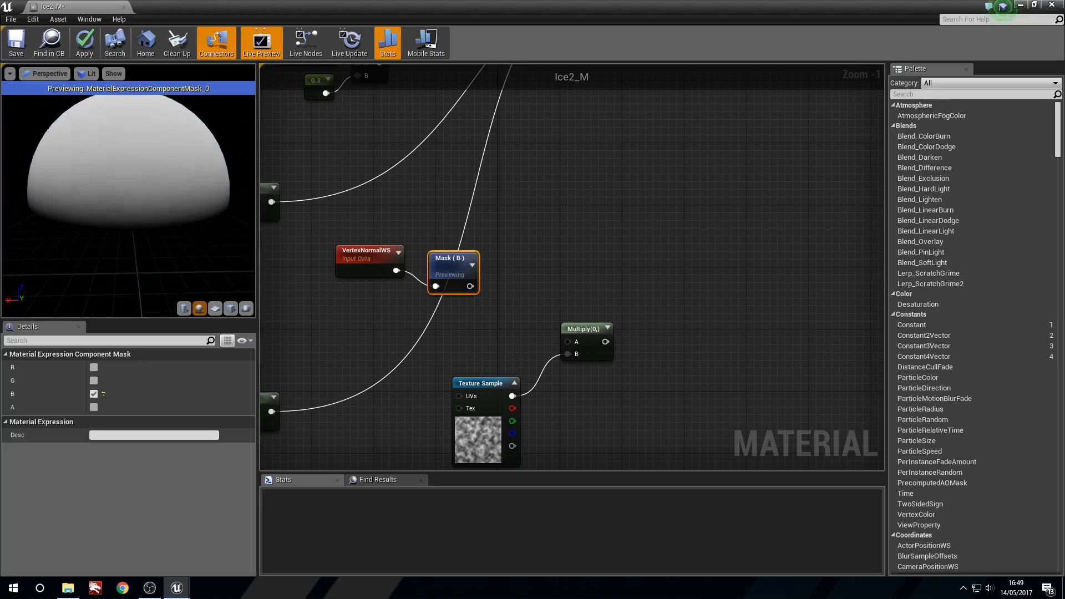
pyautogui.moveTo(219, 188); pyautogui.dragTo(220, 188)
pyautogui.moveTo(220, 187); pyautogui.dragTo(219, 187, button='right')
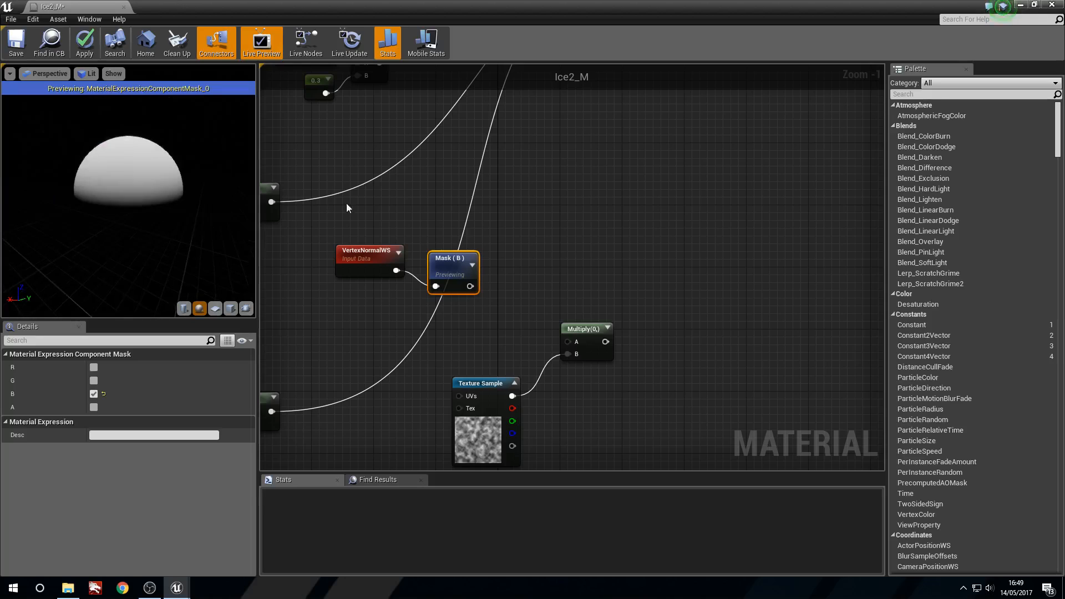
pyautogui.rightClick(461, 257)
pyautogui.click(501, 281)
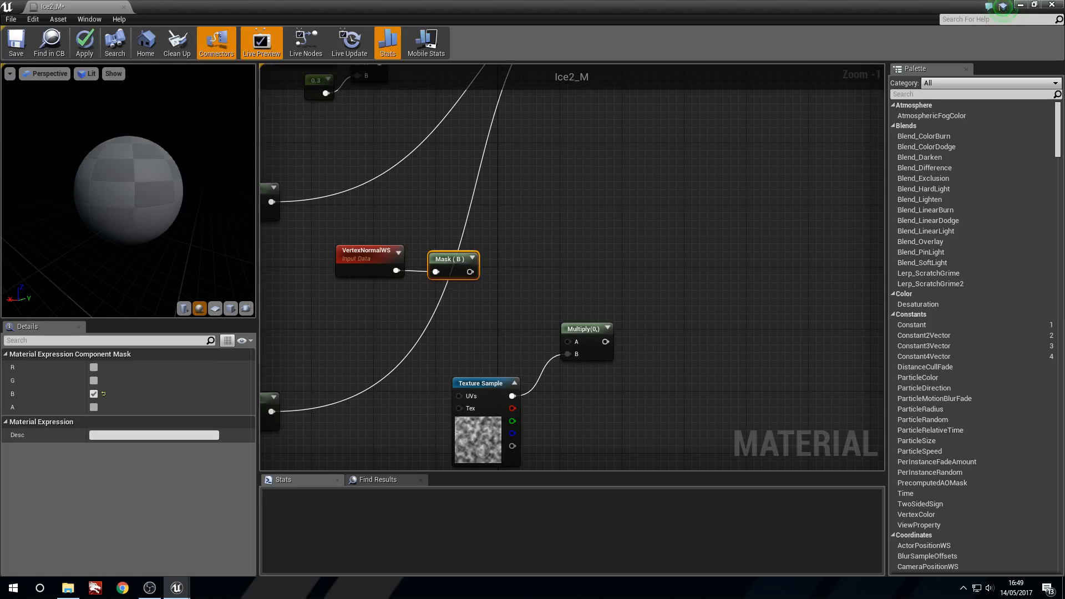
# Feed the B-channel mask into a new Multiply node and set its Const B to -1.
pyautogui.moveTo(513, 240); pyautogui.dragTo(468, 249, button='right')
pyautogui.moveTo(425, 279); pyautogui.dragTo(490, 251)
pyautogui.write('multiply')
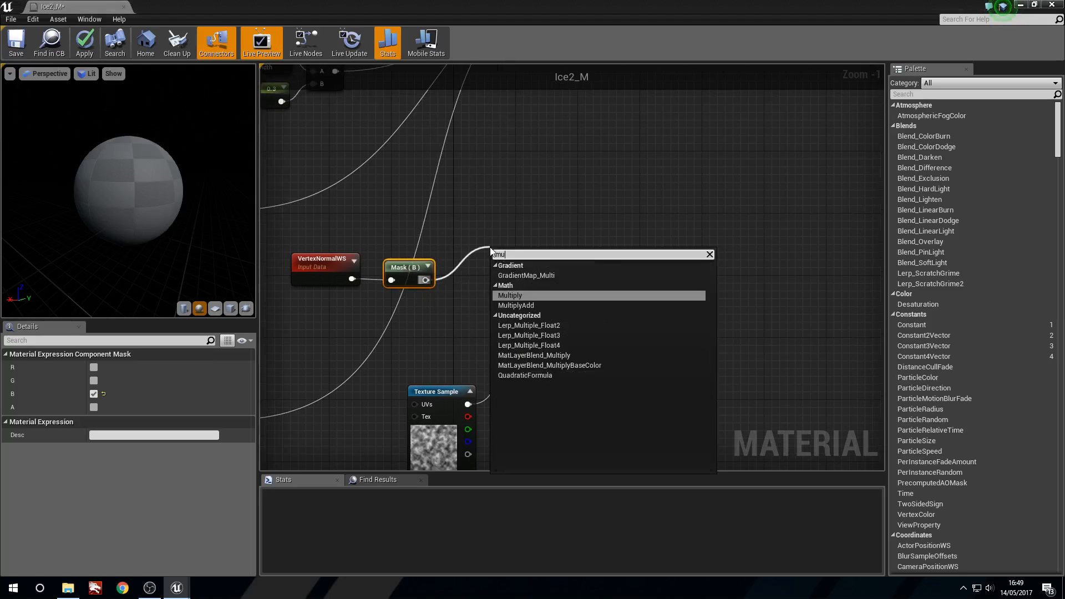
pyautogui.press('Return')
pyautogui.click(479, 258)
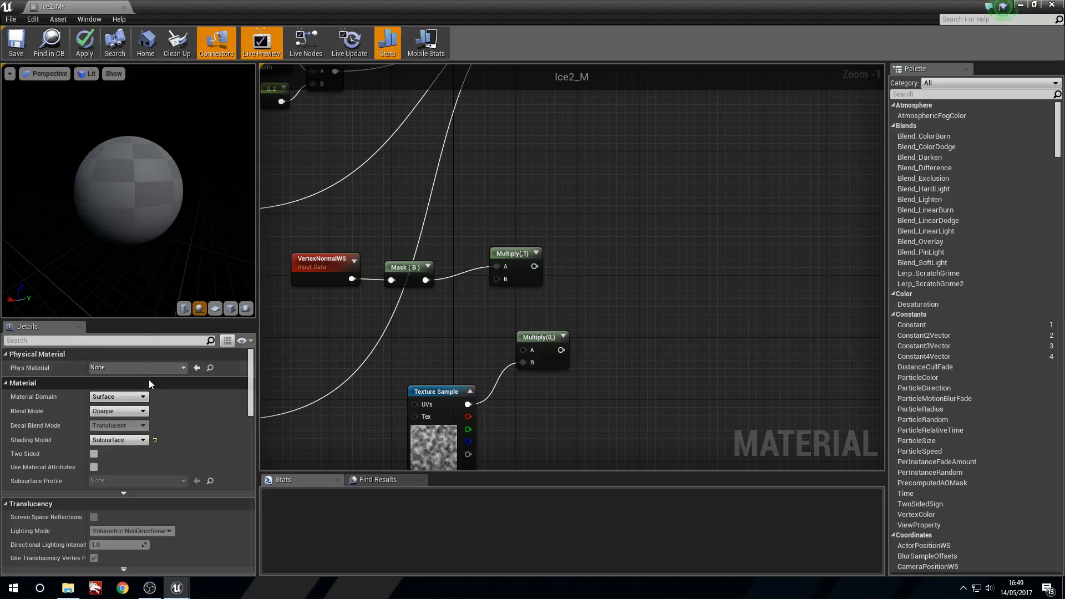
pyautogui.click(500, 258)
pyautogui.click(123, 381)
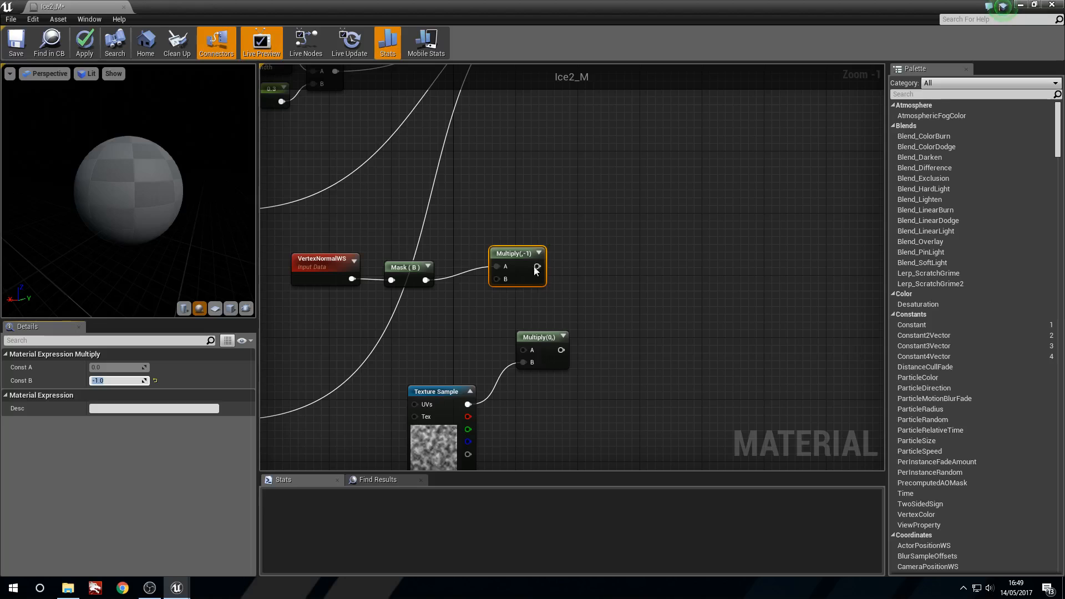
# Preview the -1 Multiply node on the sphere and move the node closer to the Mask node.
pyautogui.rightClick(524, 248)
pyautogui.click(570, 253)
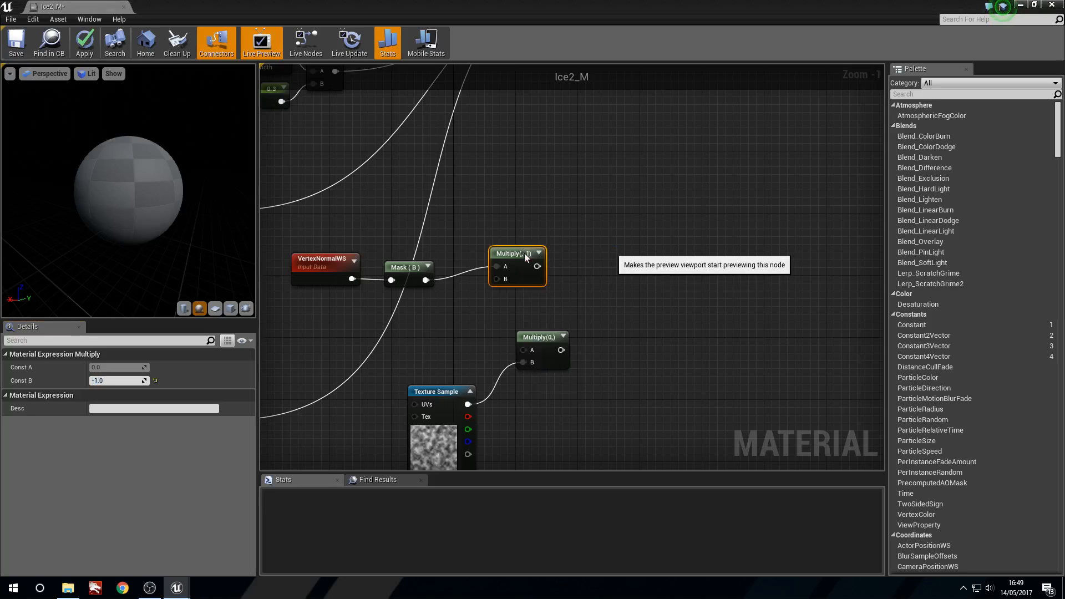
pyautogui.moveTo(522, 252); pyautogui.dragTo(486, 255)
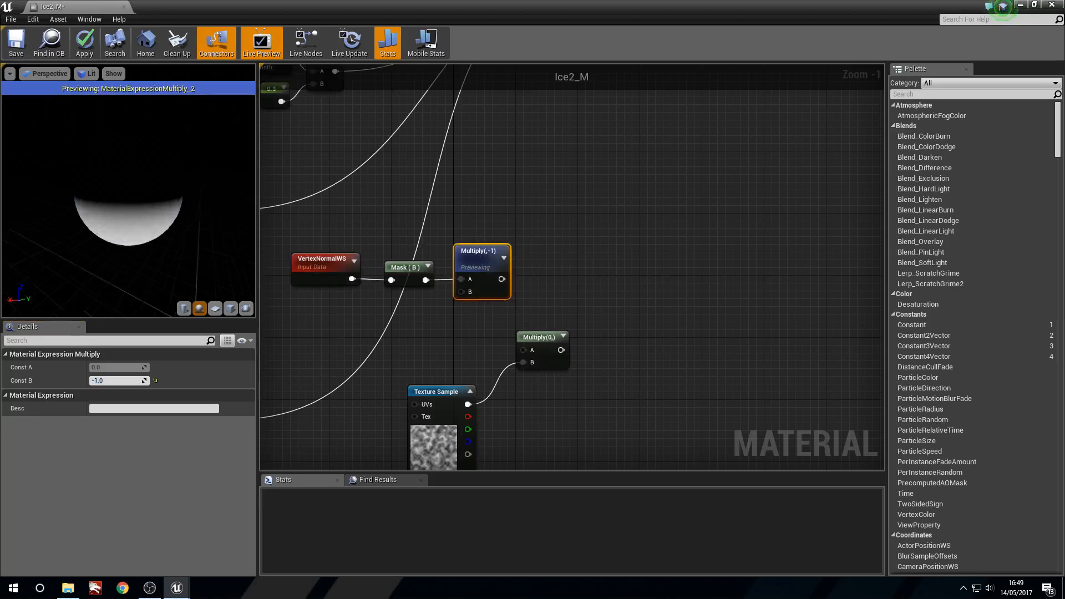
pyautogui.rightClick(487, 269)
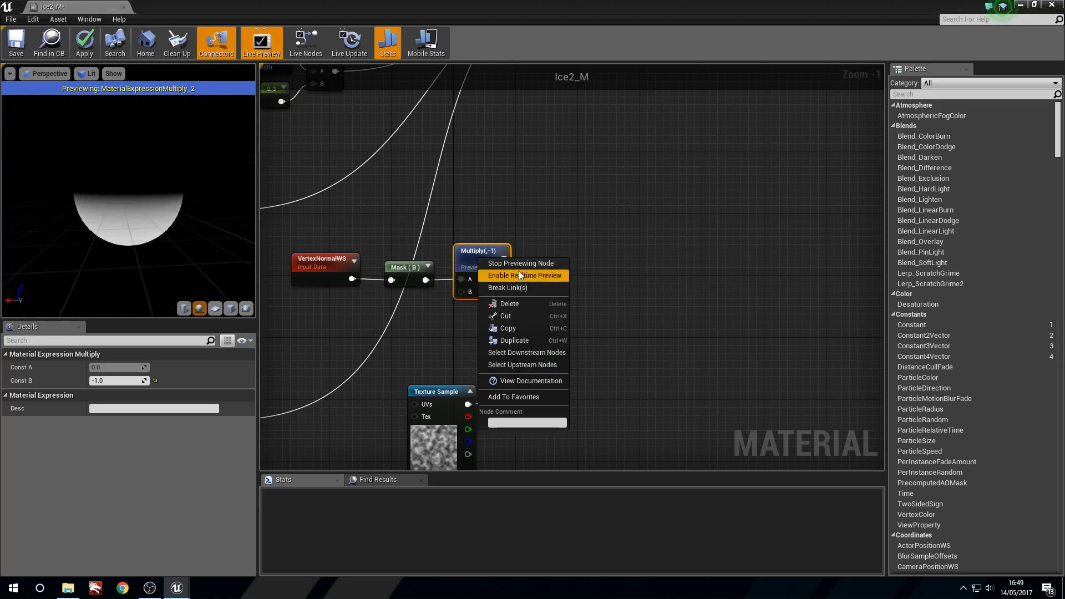
pyautogui.click(525, 265)
pyautogui.rightClick(516, 286)
# Align the -1 Multiply with the Mask node and feed its output into a new Clamp node beside it.
pyautogui.moveTo(314, 230); pyautogui.dragTo(493, 302)
pyautogui.click(482, 238)
pyautogui.moveTo(484, 253); pyautogui.dragTo(483, 272)
pyautogui.moveTo(511, 249); pyautogui.dragTo(512, 279, button='right')
pyautogui.moveTo(500, 281); pyautogui.dragTo(571, 274)
pyautogui.write('clamp')
pyautogui.press('Return')
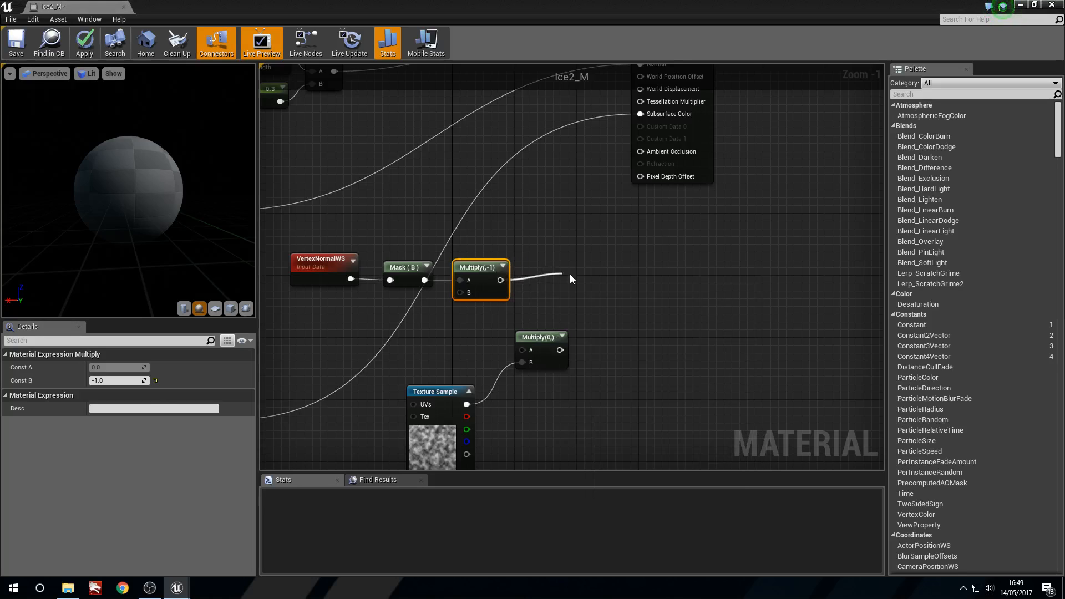
pyautogui.moveTo(592, 285); pyautogui.dragTo(587, 274)
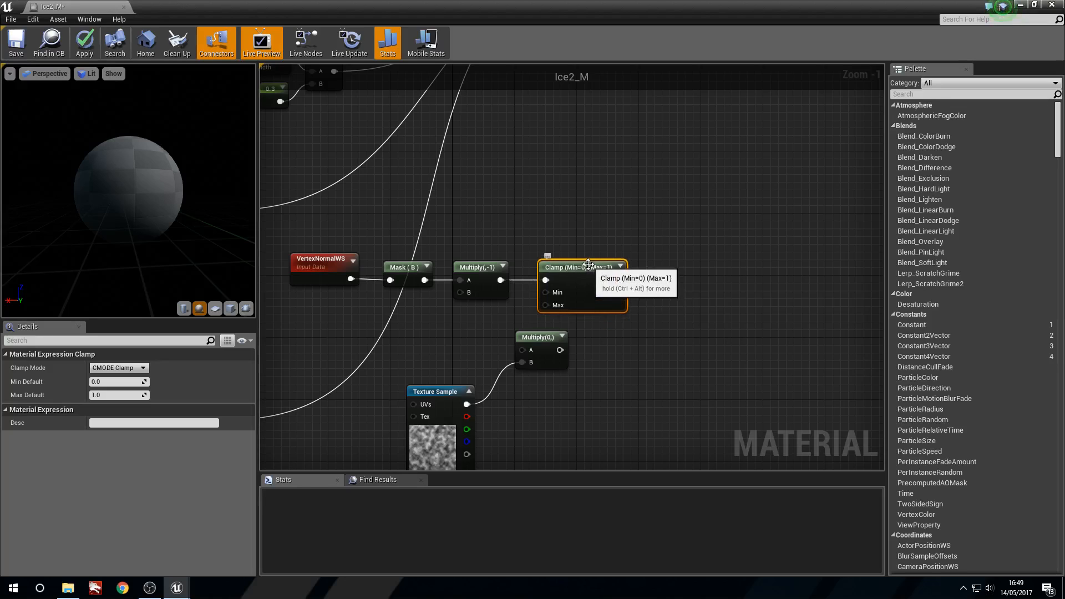
# Preview the Clamp node's output on the sphere and stop previewing it.
pyautogui.rightClick(590, 266)
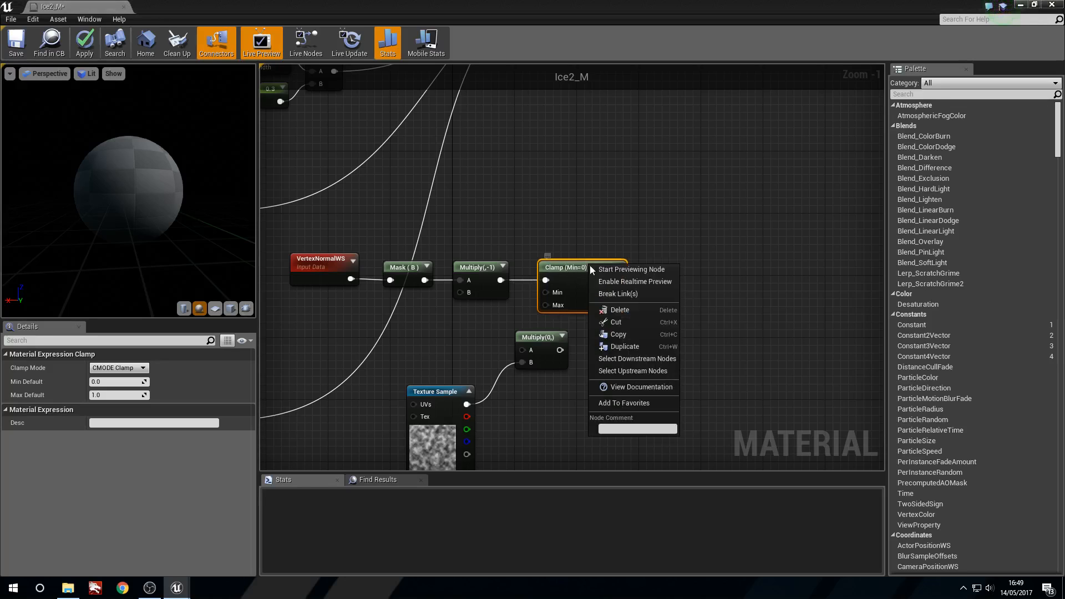
pyautogui.click(646, 270)
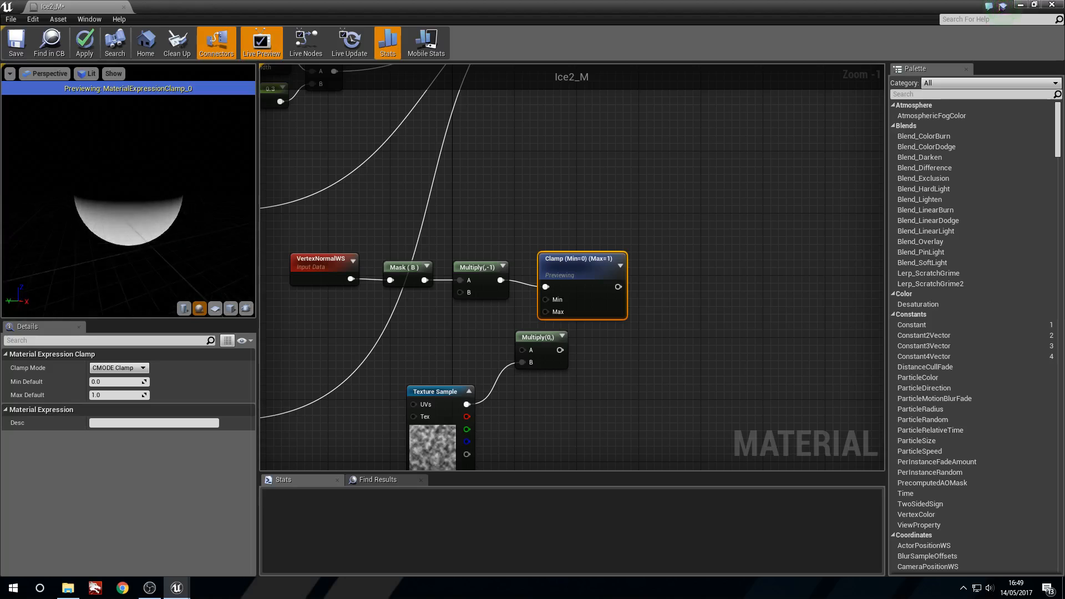
pyautogui.rightClick(577, 272)
pyautogui.click(623, 279)
# Connect the Clamp output to the noise Multiply's A input and move that Multiply and its Texture Sample further right.
pyautogui.moveTo(573, 268); pyautogui.dragTo(520, 350)
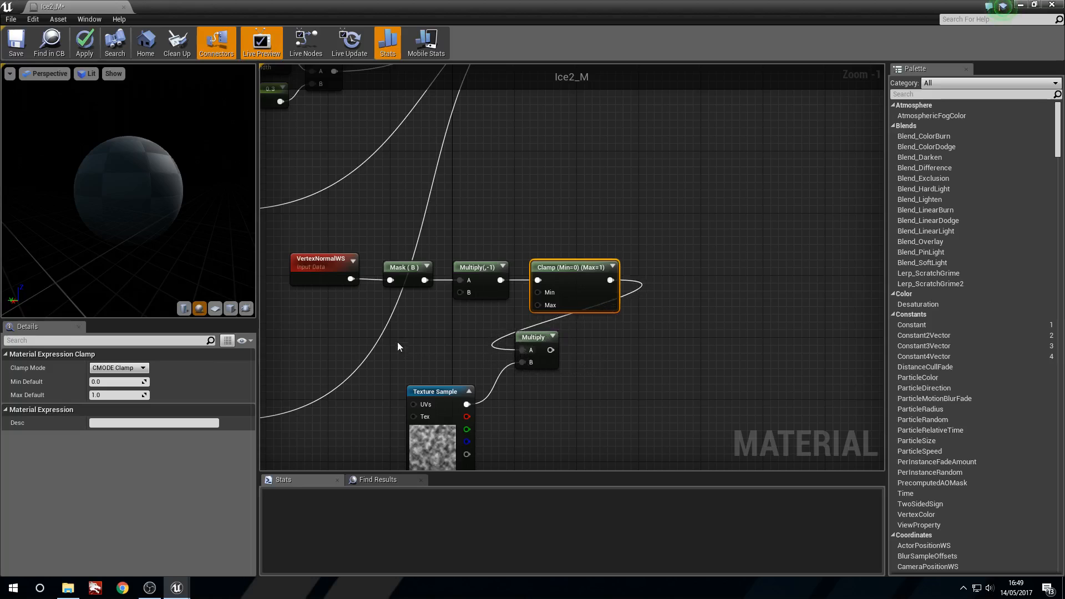
pyautogui.moveTo(397, 342); pyautogui.dragTo(527, 397)
pyautogui.moveTo(540, 342); pyautogui.dragTo(679, 319)
# Preview the Multiply of the clamped mask and noise texture on the sphere, inspect it, and stop previewing.
pyautogui.rightClick(678, 314)
pyautogui.click(717, 320)
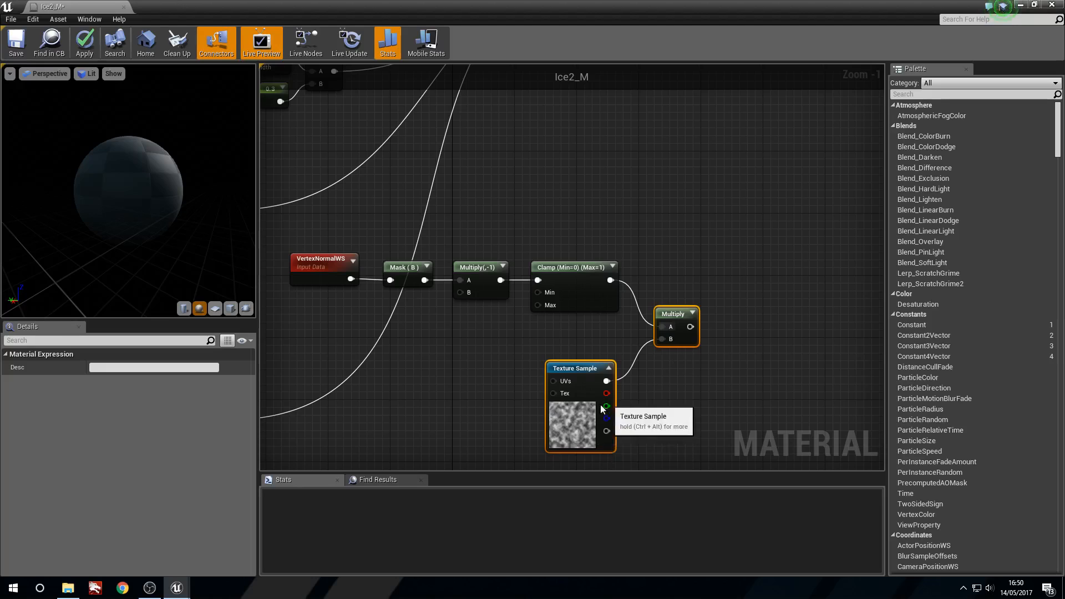
pyautogui.click(681, 277)
pyautogui.rightClick(678, 315)
pyautogui.click(716, 320)
pyautogui.moveTo(114, 214); pyautogui.dragTo(139, 214)
pyautogui.rightClick(688, 322)
pyautogui.click(727, 325)
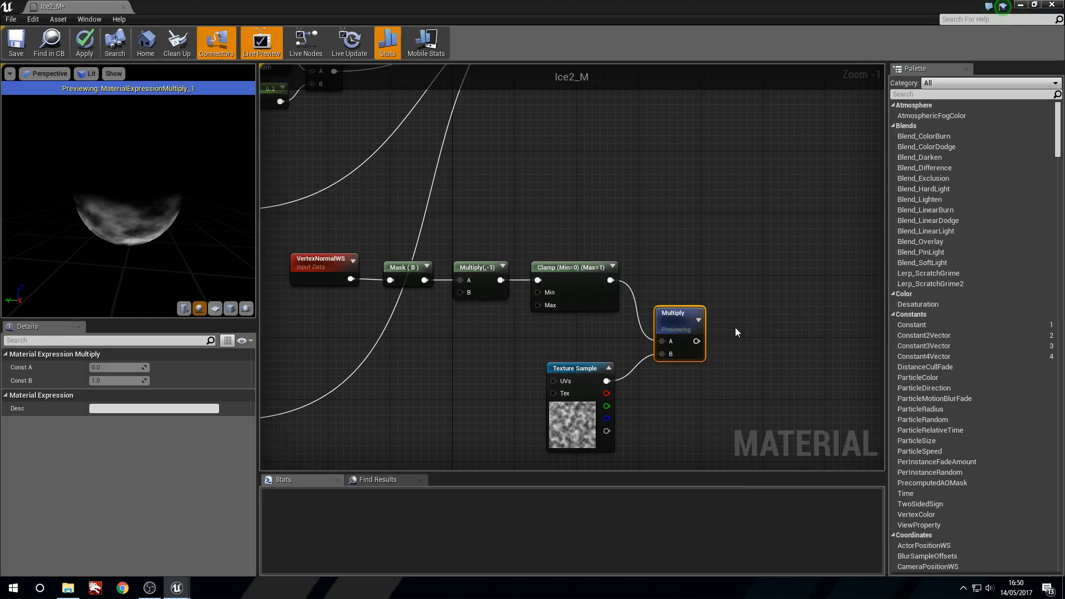
pyautogui.moveTo(750, 337); pyautogui.dragTo(619, 313, button='right')
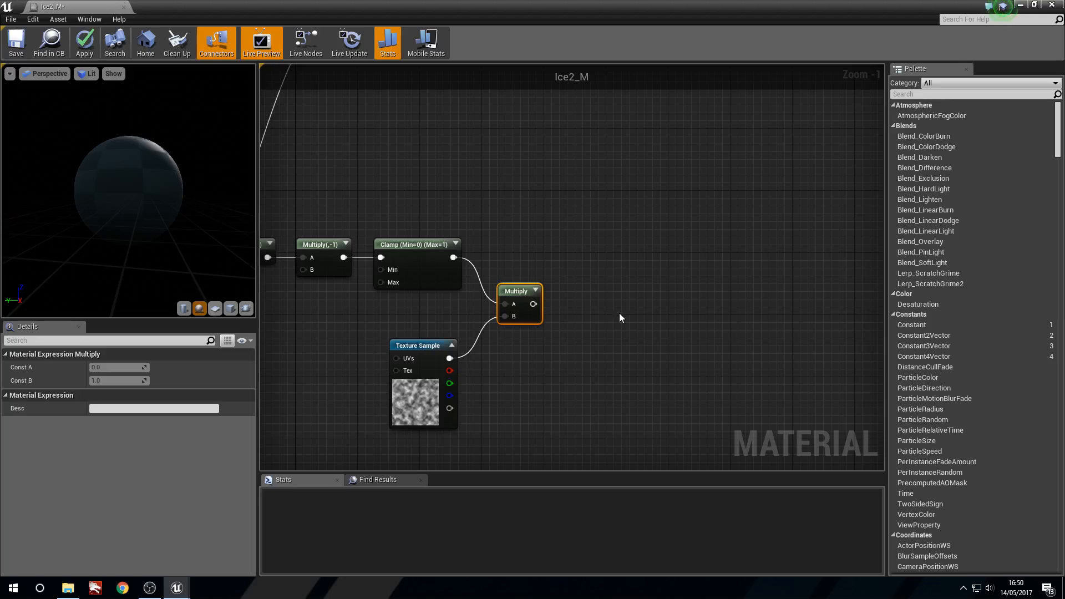
# Add a Multiply node fed by the noise Multiply's output and place a Constant3Vector below the Texture Sample.
pyautogui.click(614, 301)
pyautogui.moveTo(534, 303); pyautogui.dragTo(679, 311)
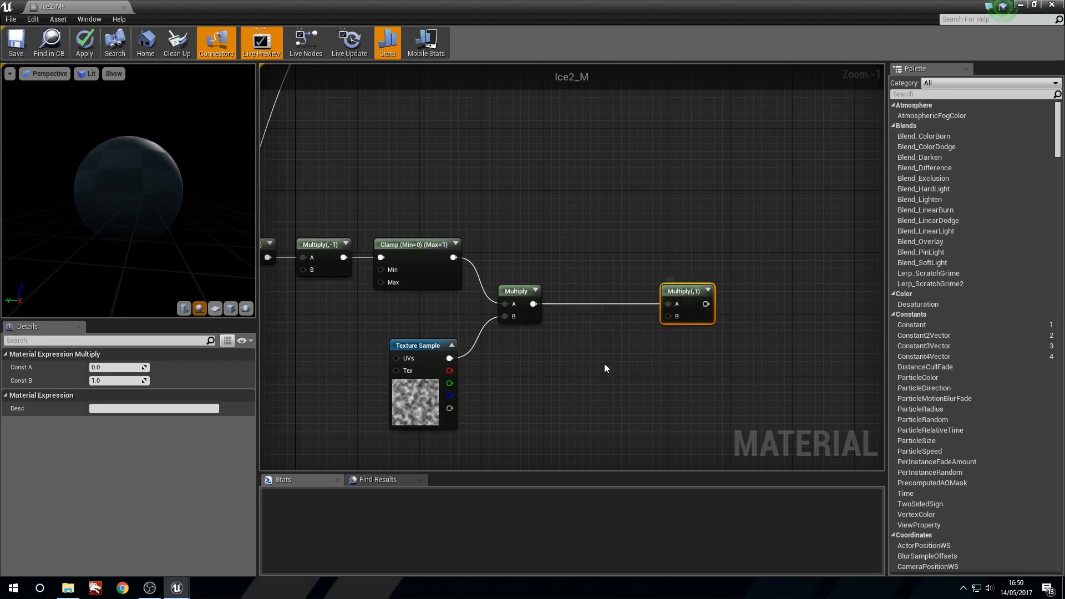
pyautogui.moveTo(531, 467); pyautogui.dragTo(544, 357, button='right')
pyautogui.press('3')
pyautogui.click(541, 358)
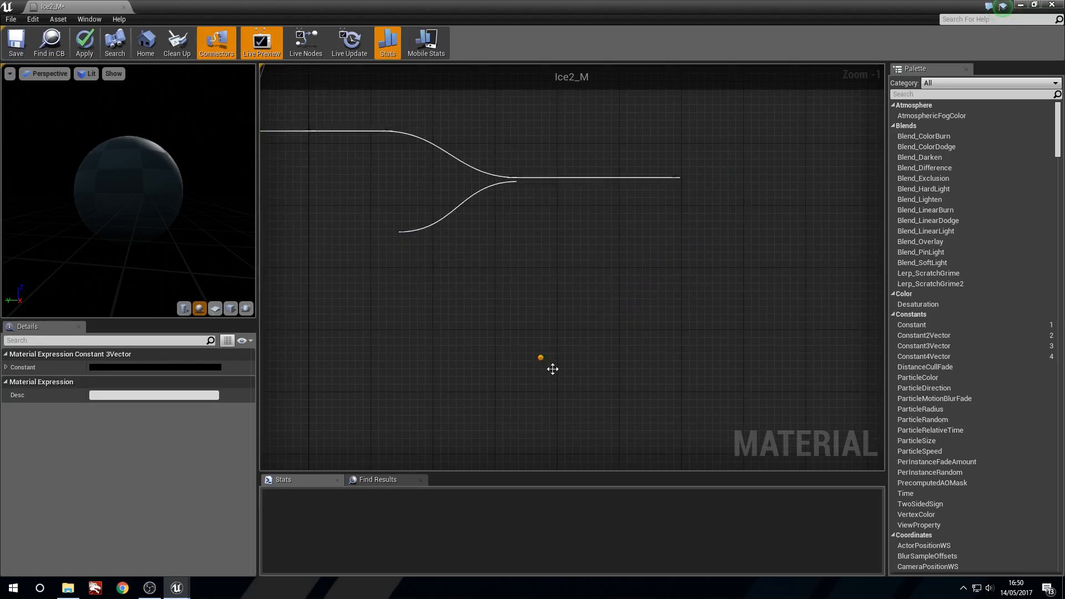
pyautogui.moveTo(568, 393); pyautogui.dragTo(525, 366)
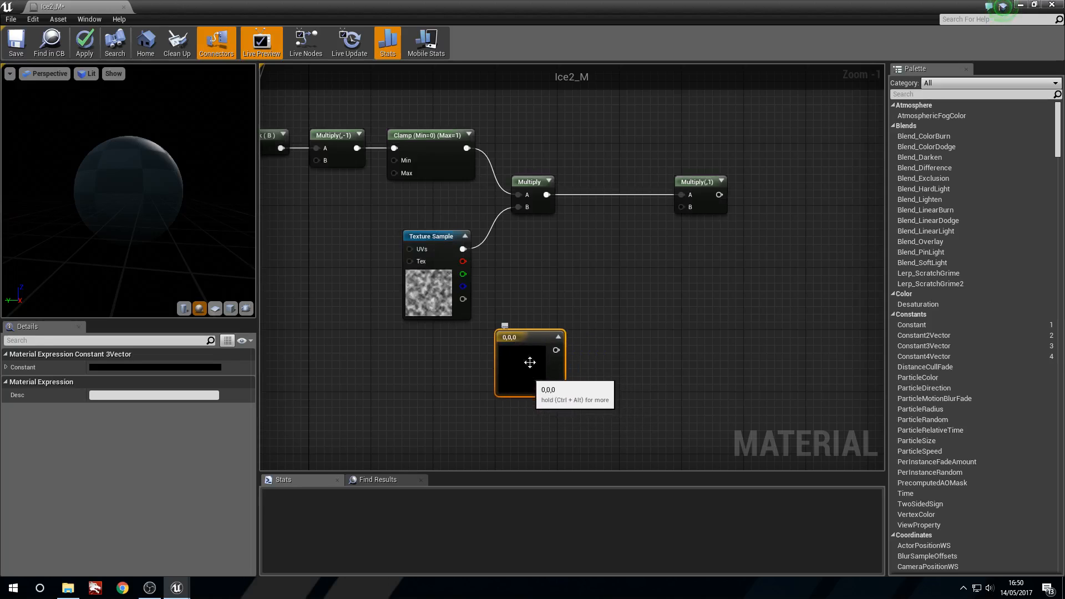
# Inspect the Mask node's channel selection beside VertexNormalWS.
pyautogui.doubleClick(531, 353)
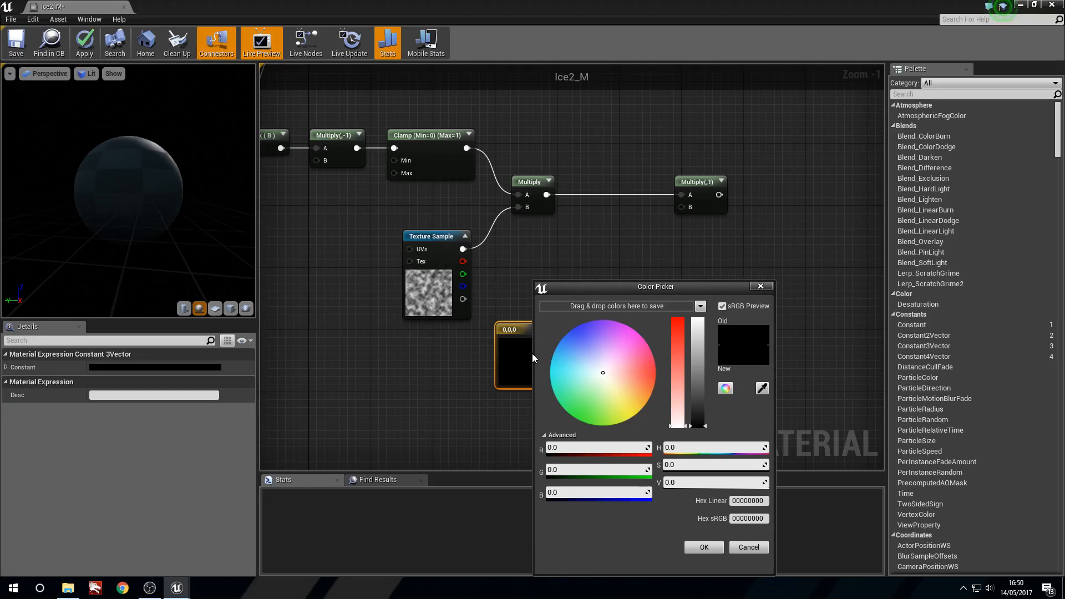
pyautogui.click(761, 286)
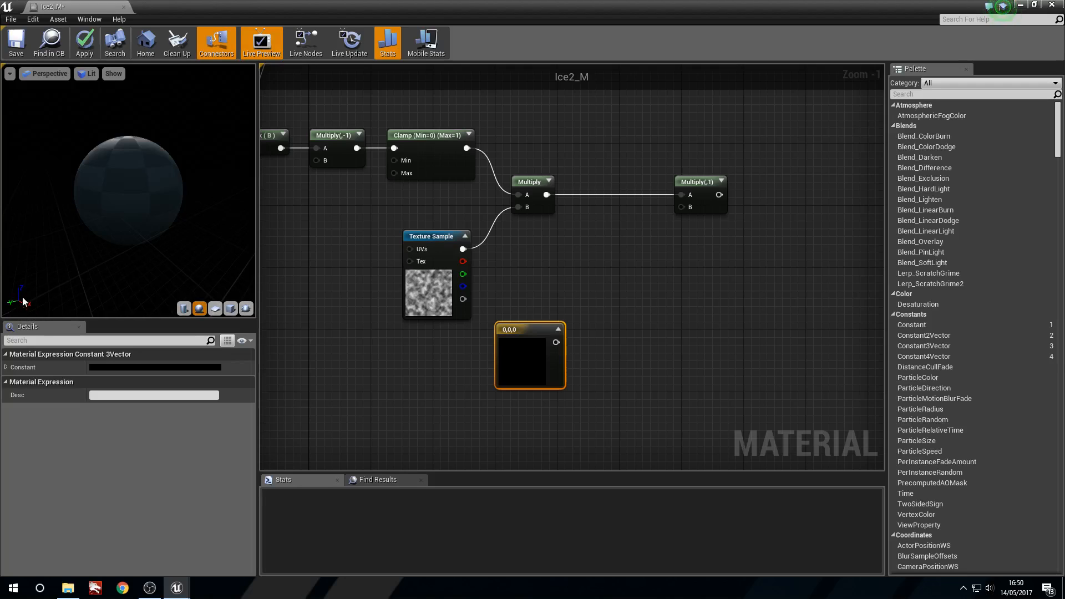
pyautogui.moveTo(264, 148); pyautogui.dragTo(487, 202, button='right')
pyautogui.click(487, 199)
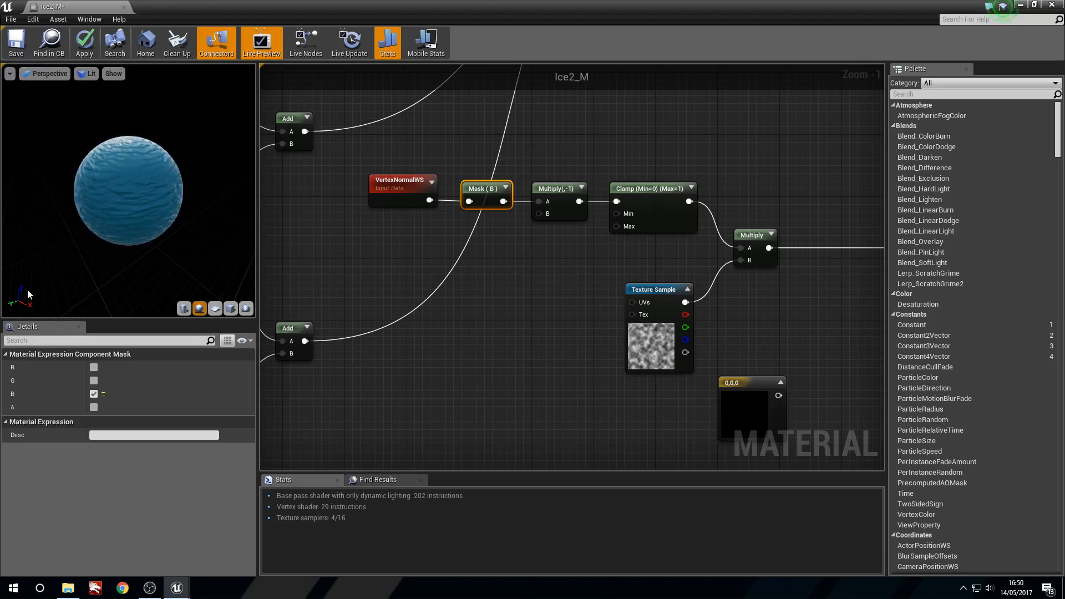
pyautogui.moveTo(398, 316); pyautogui.dragTo(212, 257, button='right')
# Set the Constant3Vector's blue value to 50 and adjust the node's position under the noise Multiply.
pyautogui.click(562, 334)
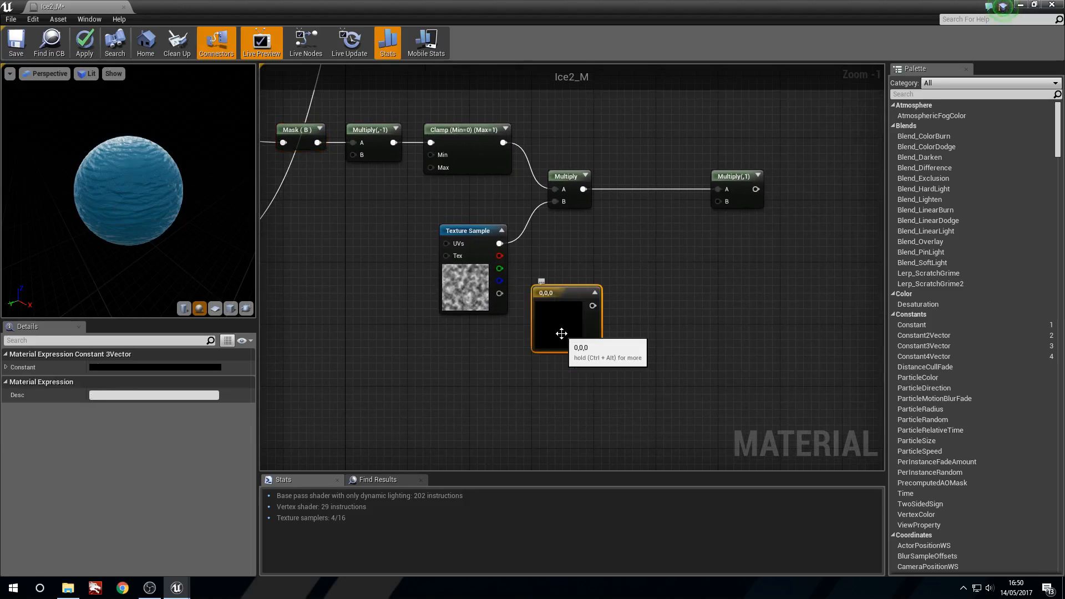
pyautogui.moveTo(585, 334); pyautogui.dragTo(569, 348, button='right')
pyautogui.moveTo(551, 313); pyautogui.dragTo(552, 328)
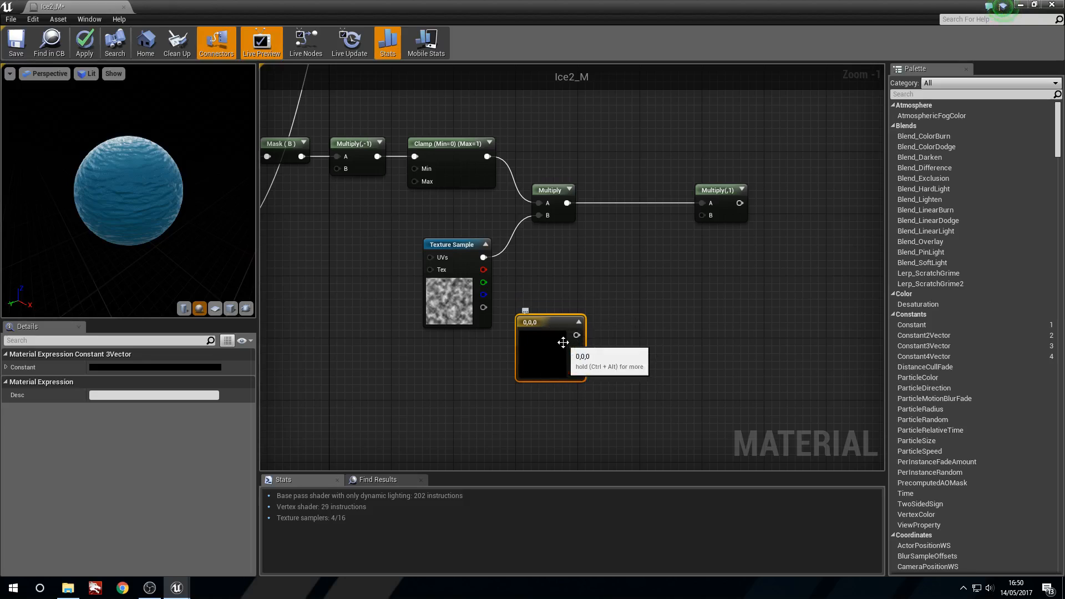
pyautogui.doubleClick(528, 359)
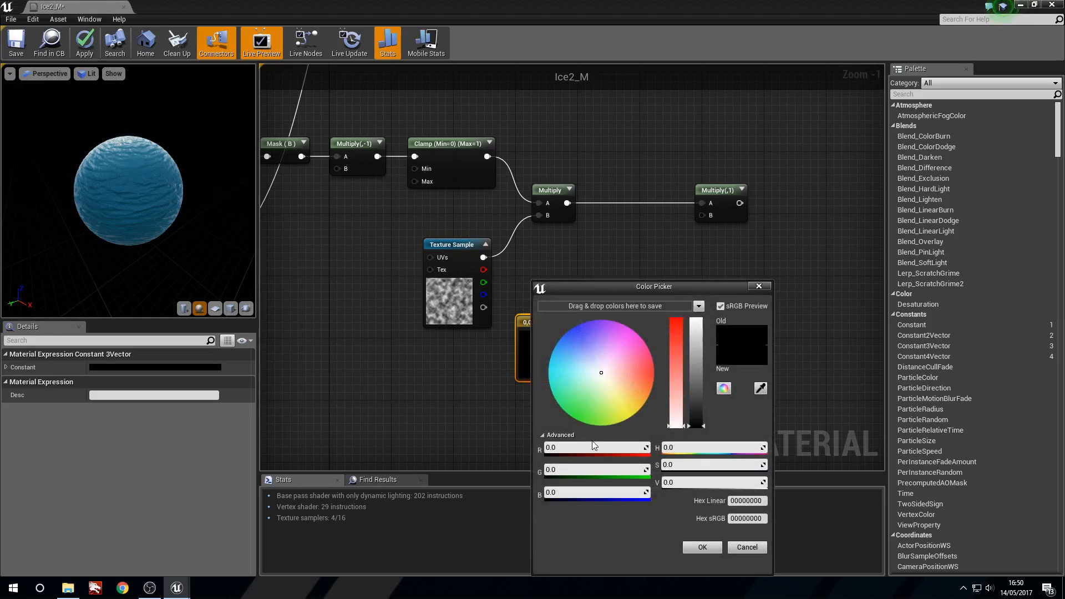
pyautogui.click(599, 497)
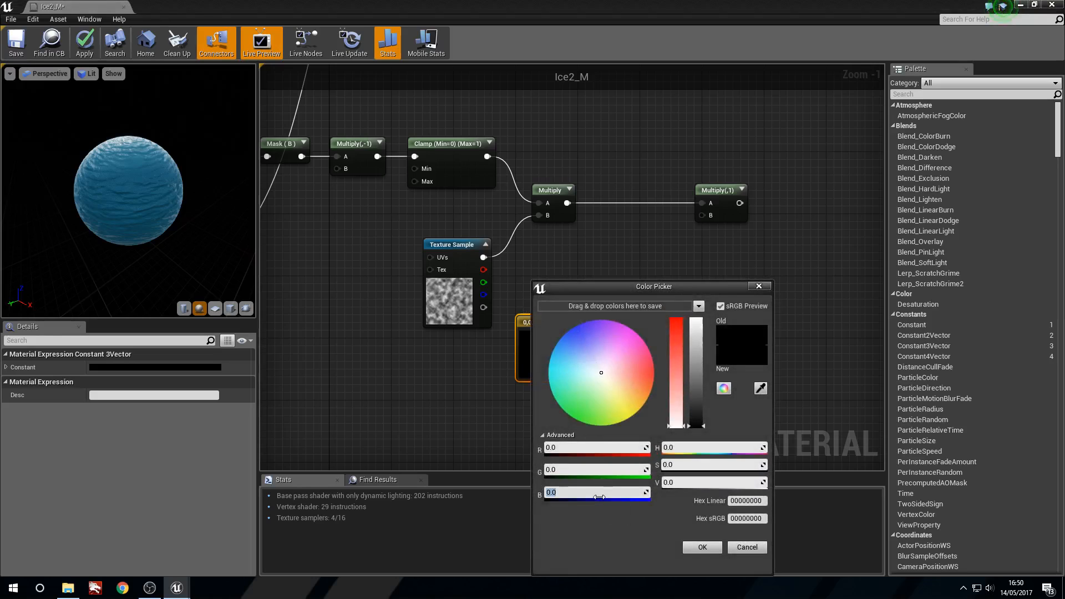
pyautogui.press('Return')
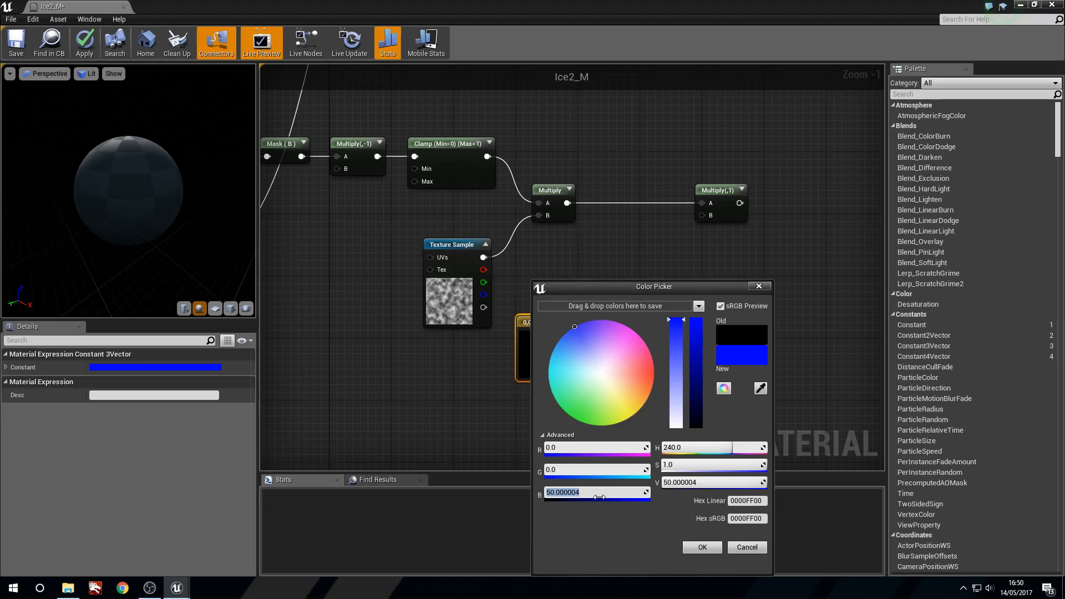
pyautogui.click(702, 547)
pyautogui.moveTo(532, 321); pyautogui.dragTo(540, 329)
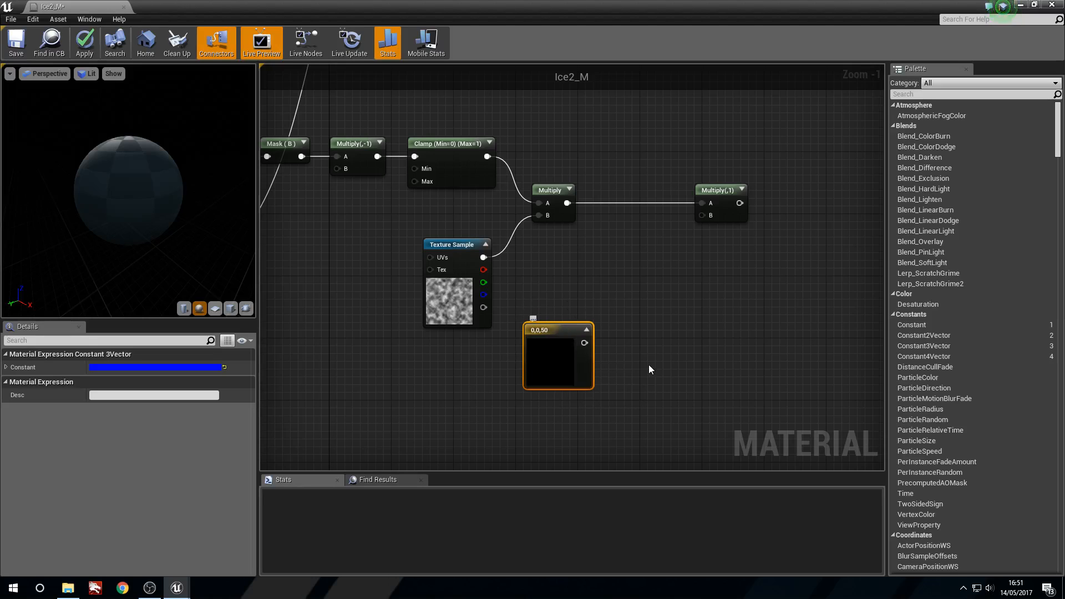
# Feed the 0,0,50 constant into the A input of a new Multiply node with Const B set to -1.
pyautogui.click(644, 331)
pyautogui.moveTo(595, 330); pyautogui.dragTo(525, 319, button='right')
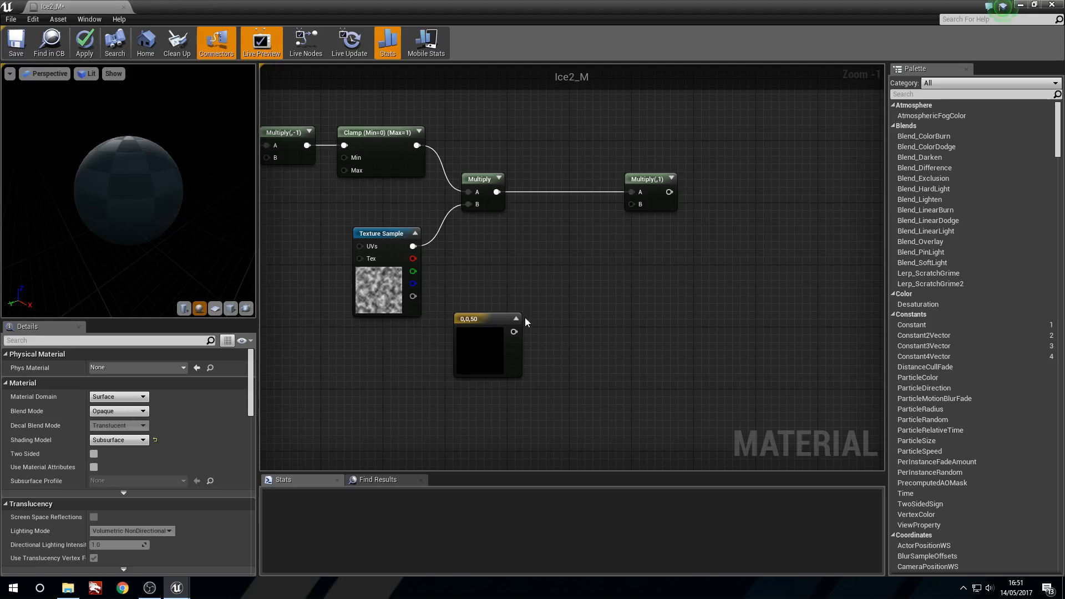
pyautogui.moveTo(515, 331); pyautogui.dragTo(488, 338)
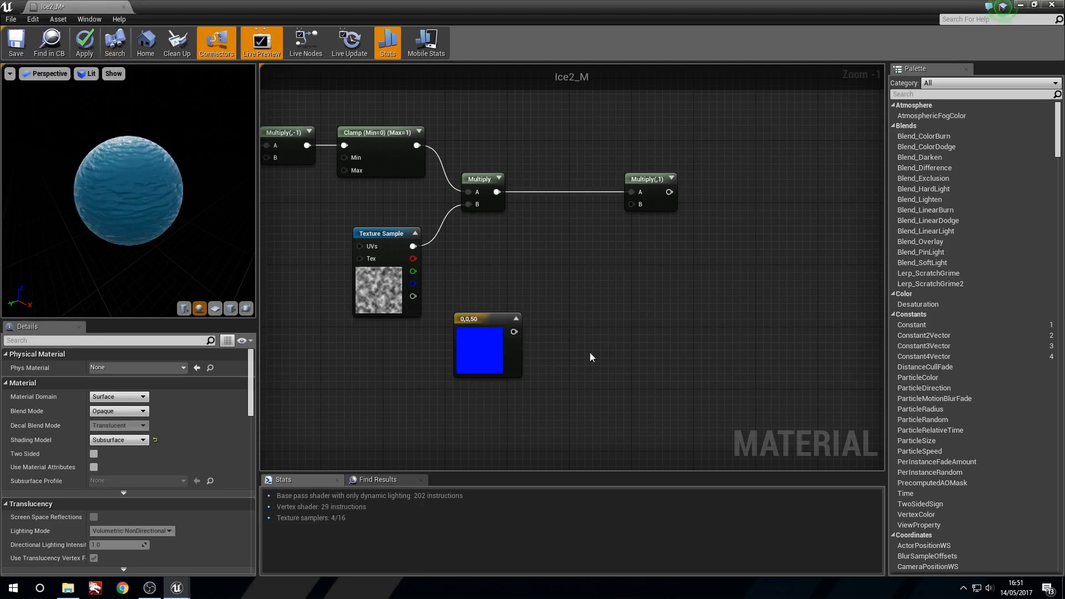
pyautogui.click(567, 315)
pyautogui.moveTo(514, 331); pyautogui.dragTo(578, 335)
pyautogui.click(534, 334)
pyautogui.click(589, 325)
pyautogui.click(125, 380)
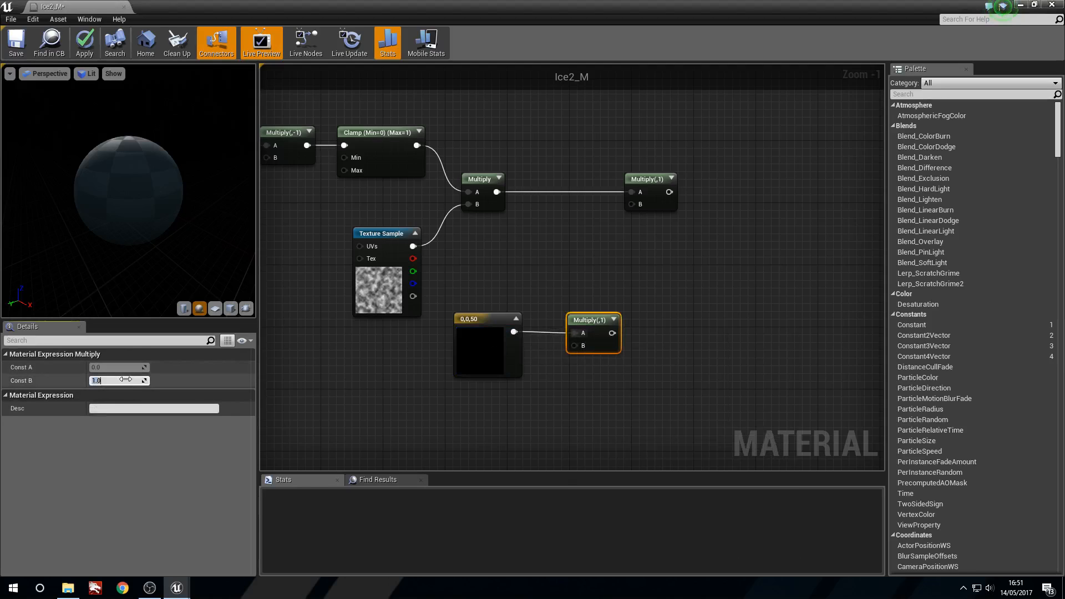
pyautogui.write('-1')
pyautogui.press('Return')
# Connect the constant's -1 Multiply to the final Multiply's B input and move it with the constant up beneath the noise Multiply.
pyautogui.moveTo(602, 313); pyautogui.dragTo(631, 204)
pyautogui.moveTo(435, 290); pyautogui.dragTo(552, 265)
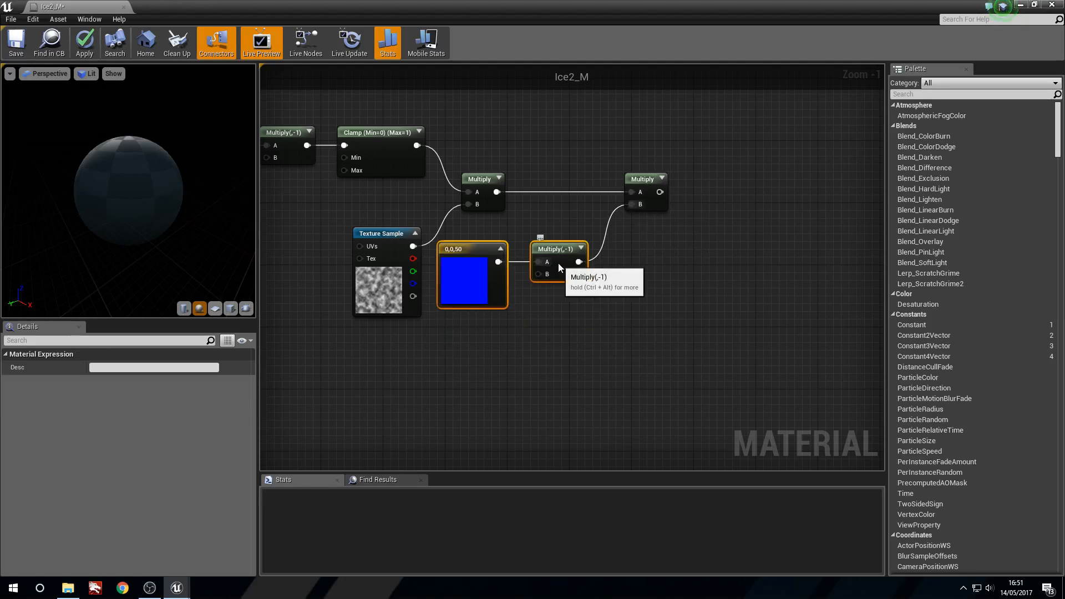
pyautogui.click(697, 315)
# Move the Ice2_M result node further right and connect the final Multiply's output to World Displacement.
pyautogui.moveTo(697, 315); pyautogui.dragTo(535, 432, button='right')
pyautogui.moveTo(578, 299); pyautogui.dragTo(577, 514, button='right')
pyautogui.scroll(-2, 535, 311)
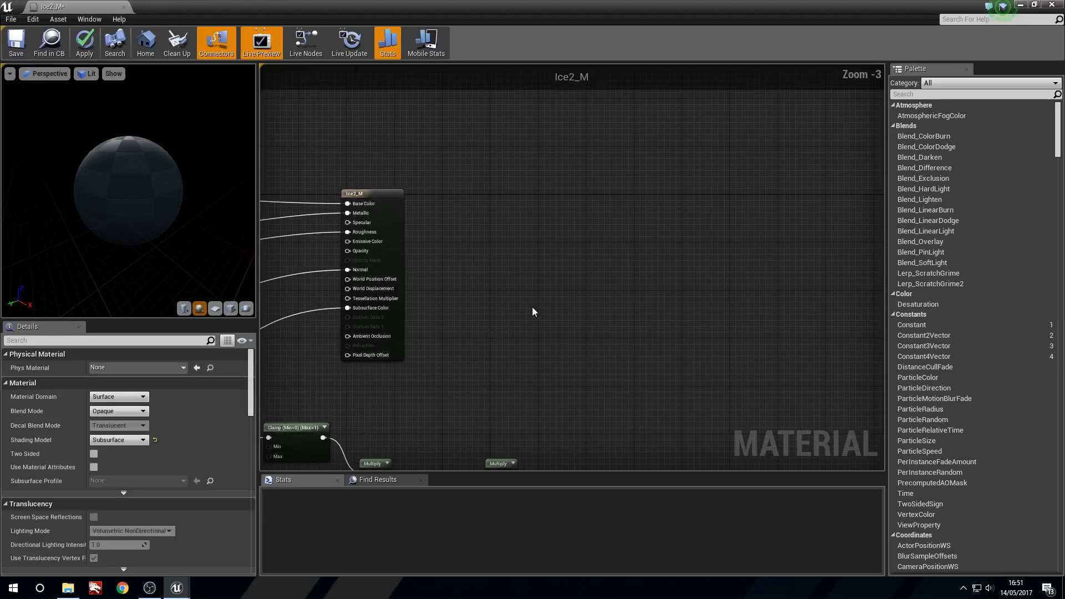
pyautogui.moveTo(535, 312); pyautogui.dragTo(632, 265, button='right')
pyautogui.moveTo(472, 150); pyautogui.dragTo(698, 156)
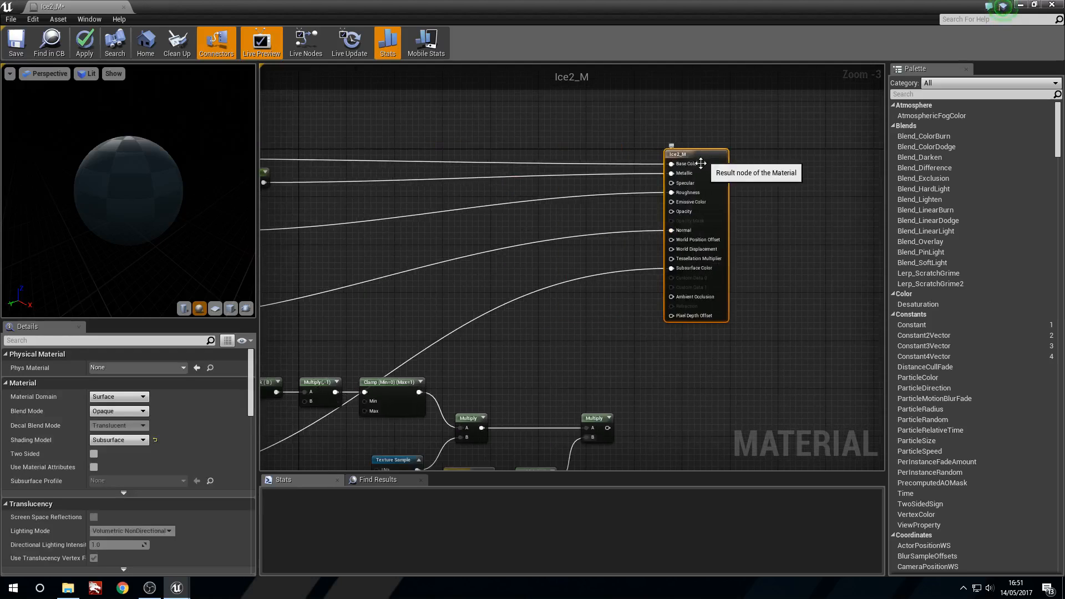
pyautogui.moveTo(608, 428); pyautogui.dragTo(681, 252)
# Move the displacement nodes below the subsurface nodes and bring the final Multiply next to them.
pyautogui.scroll(-1, 347, 350)
pyautogui.moveTo(347, 350); pyautogui.dragTo(500, 260, button='right')
pyautogui.moveTo(424, 232); pyautogui.dragTo(803, 436)
pyautogui.scroll(-3, 648, 245)
pyautogui.moveTo(674, 244); pyautogui.dragTo(581, 315)
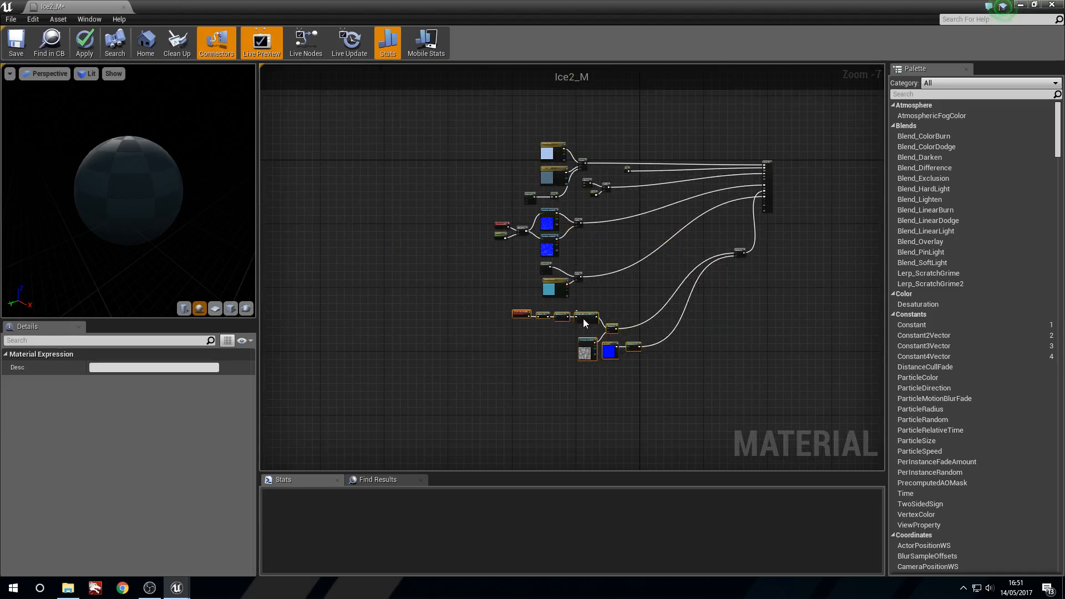
pyautogui.moveTo(738, 251); pyautogui.dragTo(643, 322)
# Move the Ice2_M result node back closer to the rest of the graph.
pyautogui.scroll(1, 640, 261)
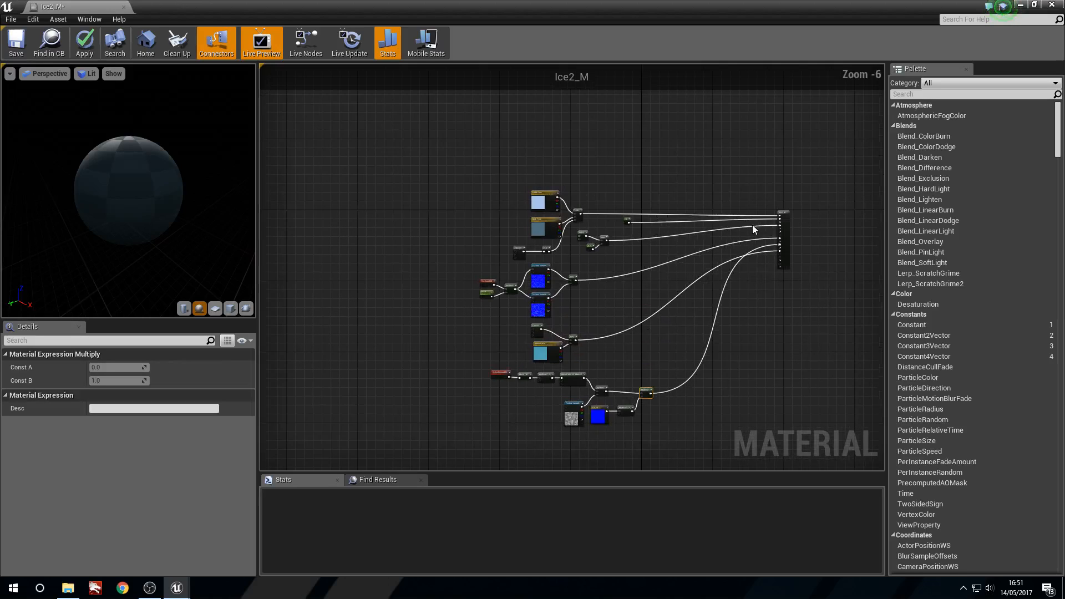
pyautogui.click(785, 212)
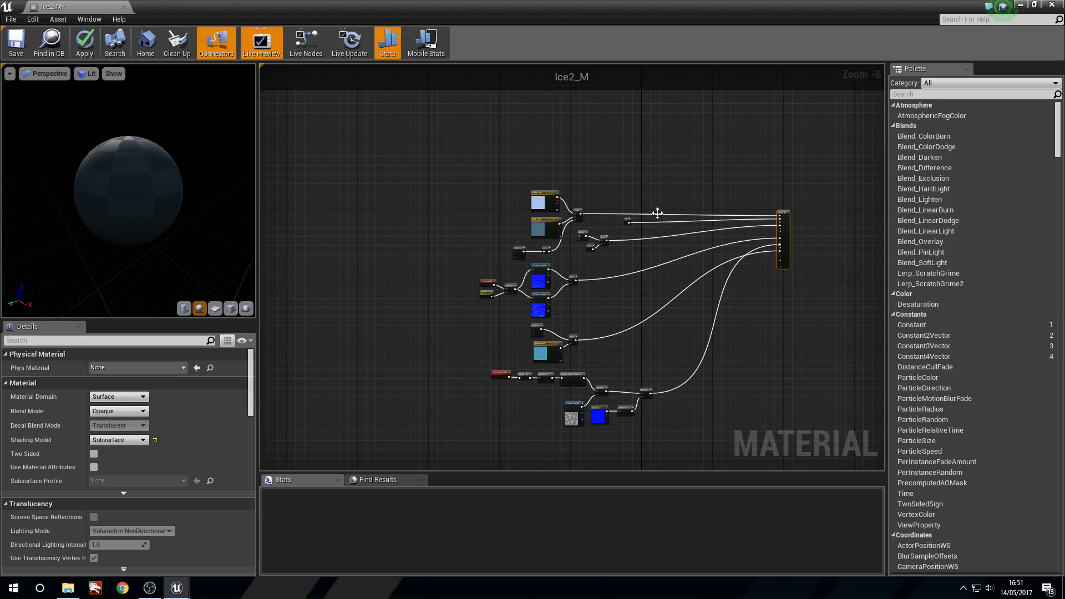
pyautogui.moveTo(784, 224); pyautogui.dragTo(661, 224)
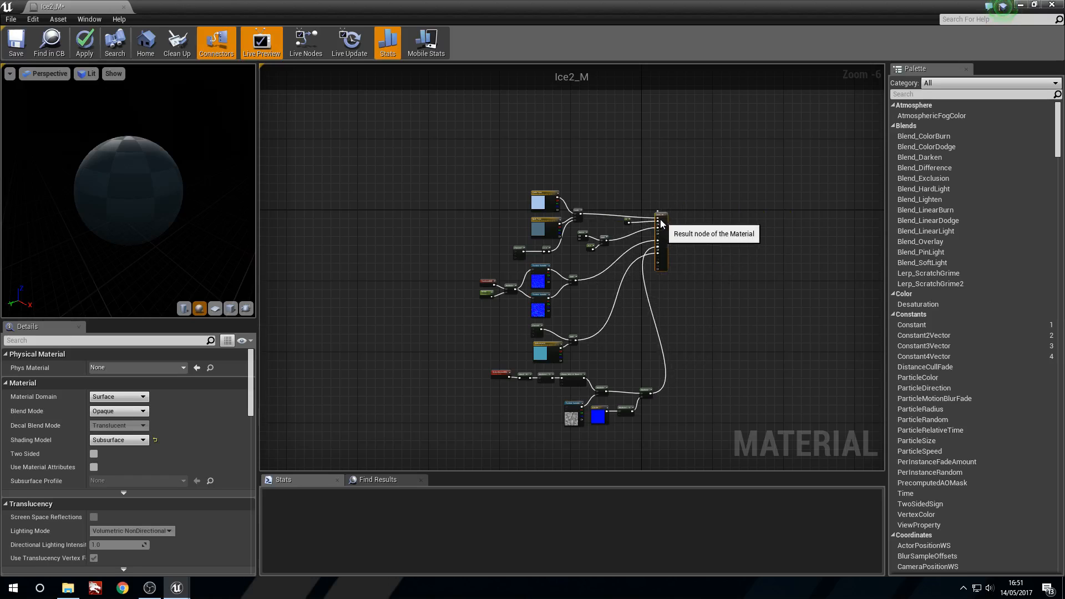
# Rotate the preview sphere to examine the displacement along its underside.
pyautogui.scroll(7, 660, 238)
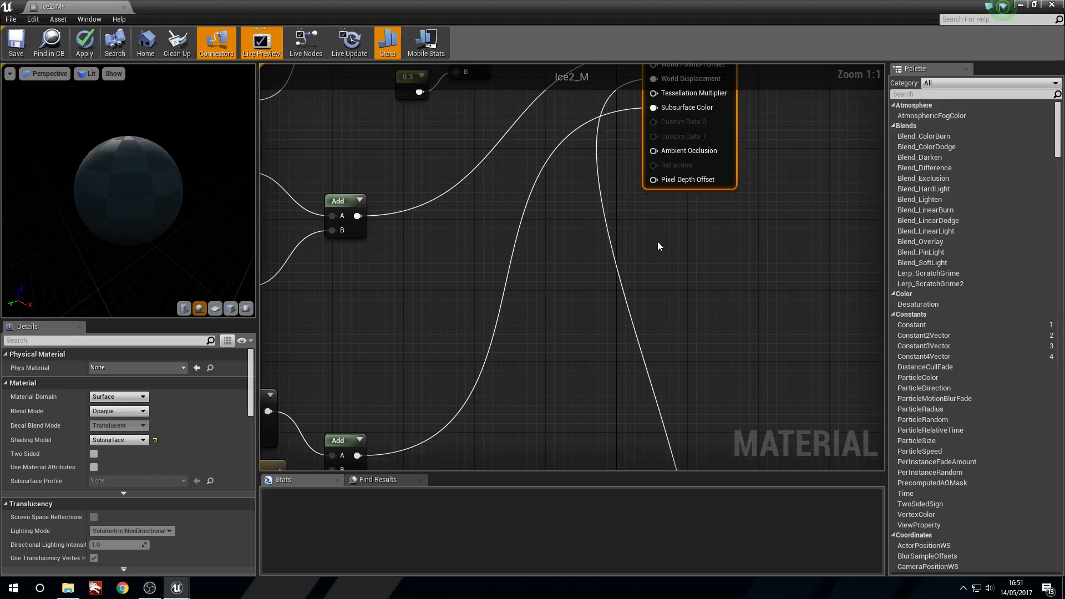
pyautogui.moveTo(659, 249); pyautogui.dragTo(649, 324, button='right')
pyautogui.moveTo(133, 231)
pyautogui.mouseDown()
pyautogui.moveTo(194, 232)
pyautogui.moveTo(148, 249)
pyautogui.moveTo(148, 222)
pyautogui.moveTo(129, 249)
pyautogui.mouseUp()
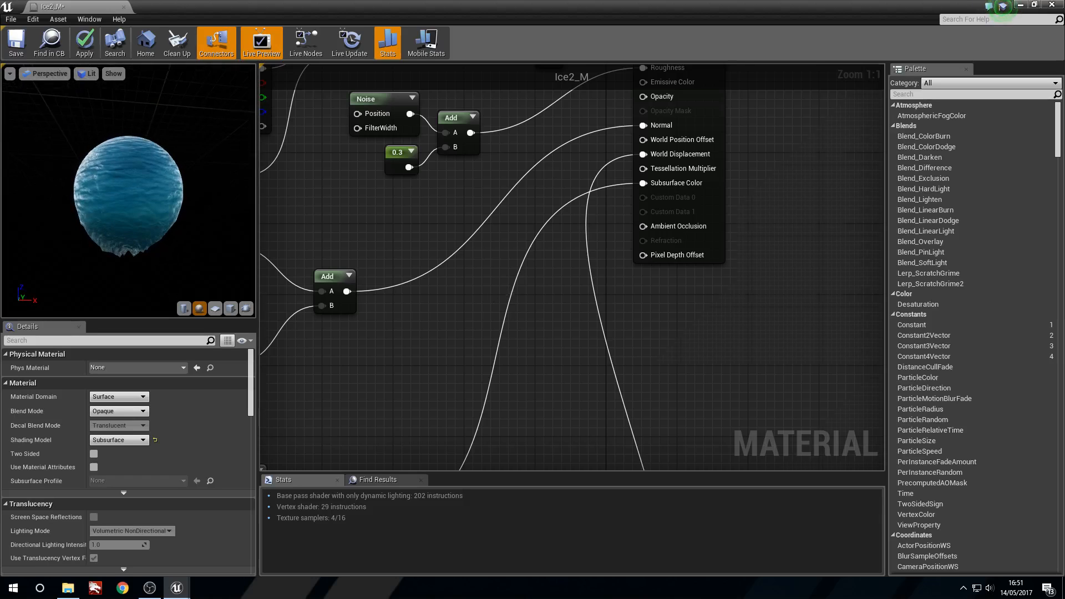
# Add a scalar parameter named Tess Mult with default value 2 and connect it to Tessellation Multiplier.
pyautogui.moveTo(515, 311); pyautogui.dragTo(528, 336, button='right')
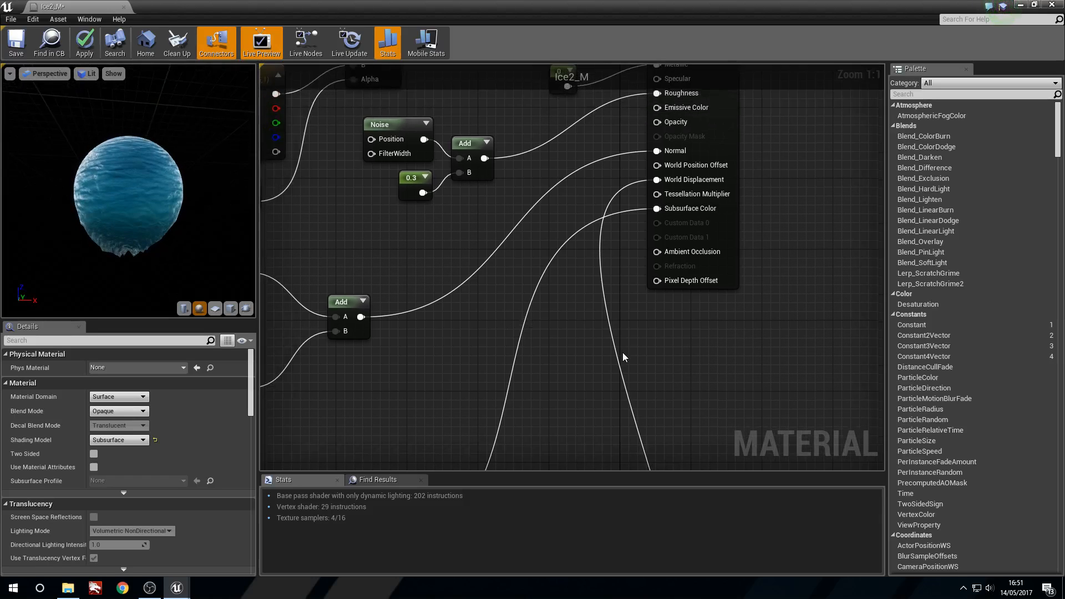
pyautogui.click(569, 348)
pyautogui.moveTo(612, 378); pyautogui.dragTo(657, 194)
pyautogui.click(111, 367)
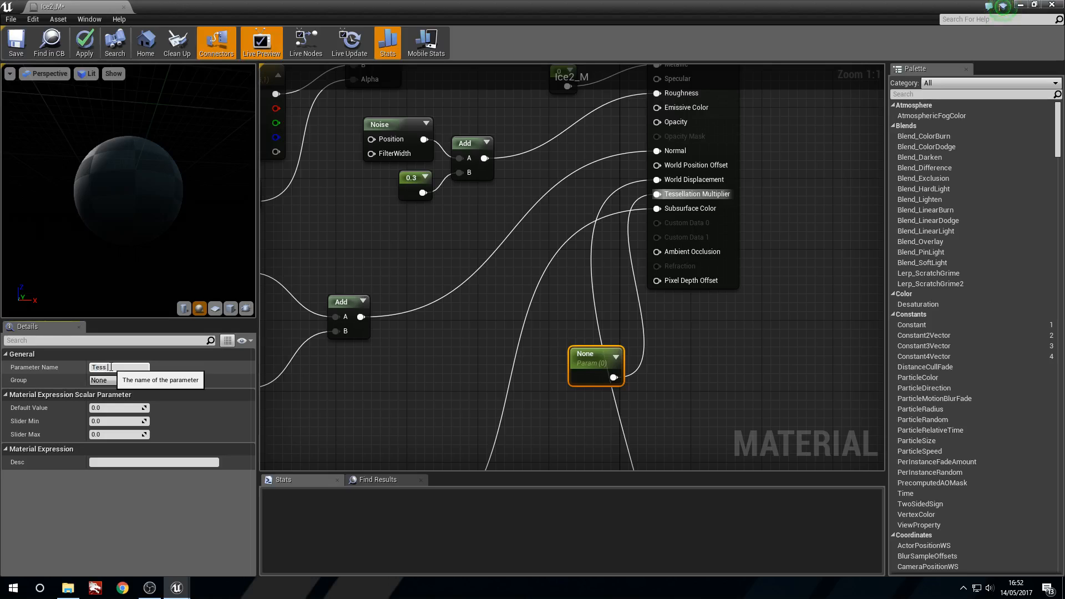
pyautogui.write('Tess Mult')
pyautogui.click(123, 407)
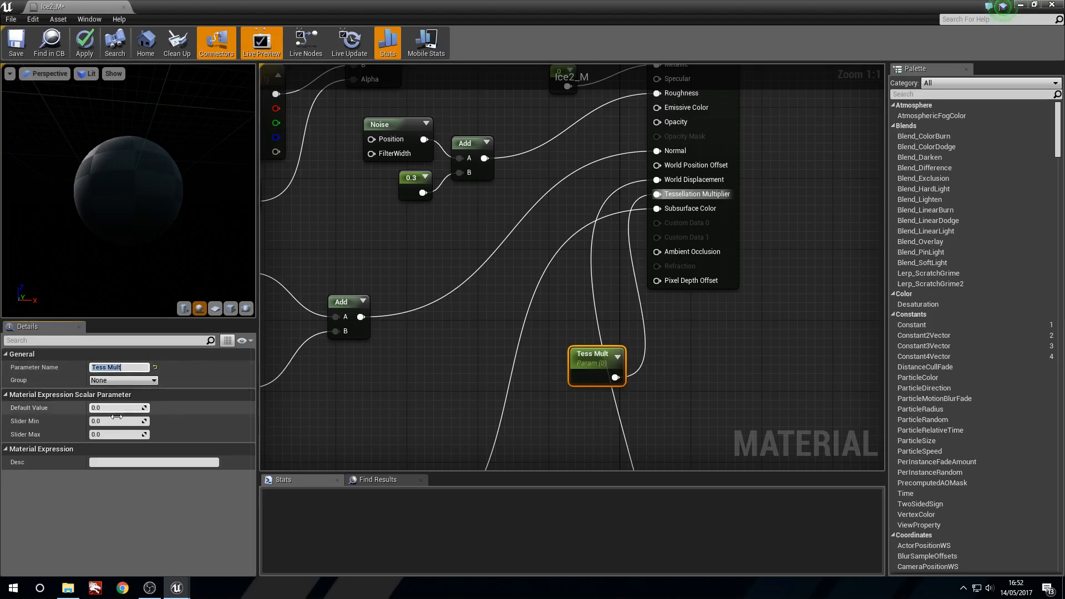
pyautogui.write('2')
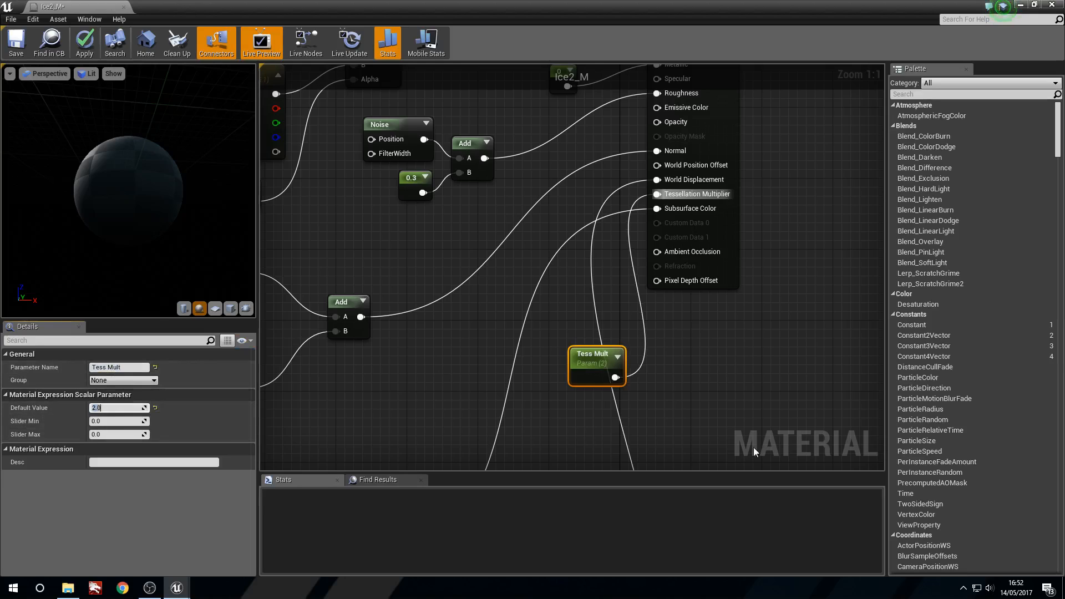
pyautogui.click(731, 452)
# Apply the material changes and inspect the icicles on the preview sphere up close.
pyautogui.scroll(-4, 636, 265)
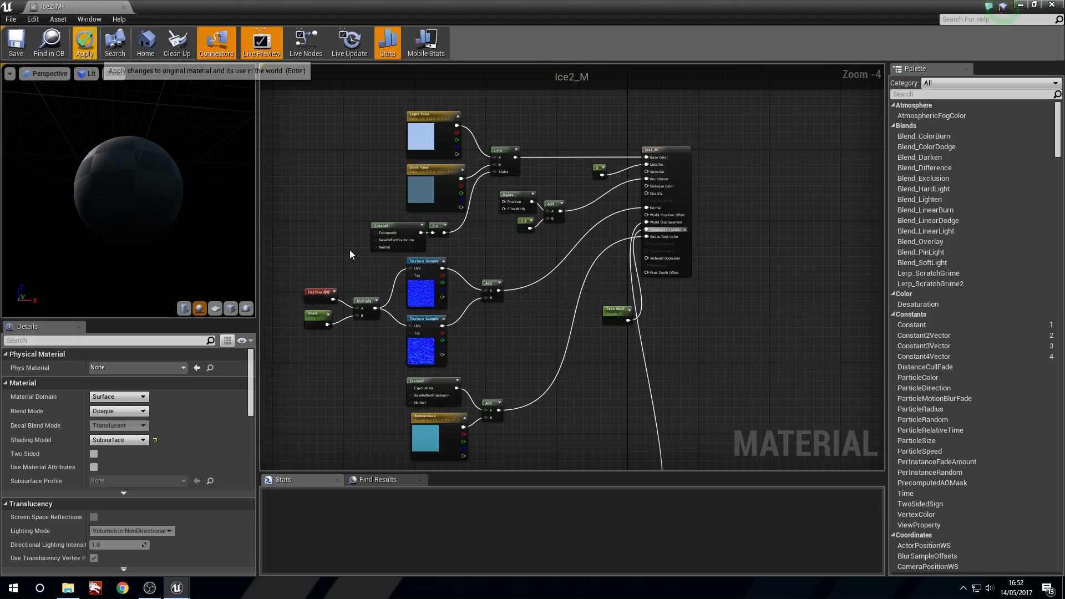
pyautogui.press('Return')
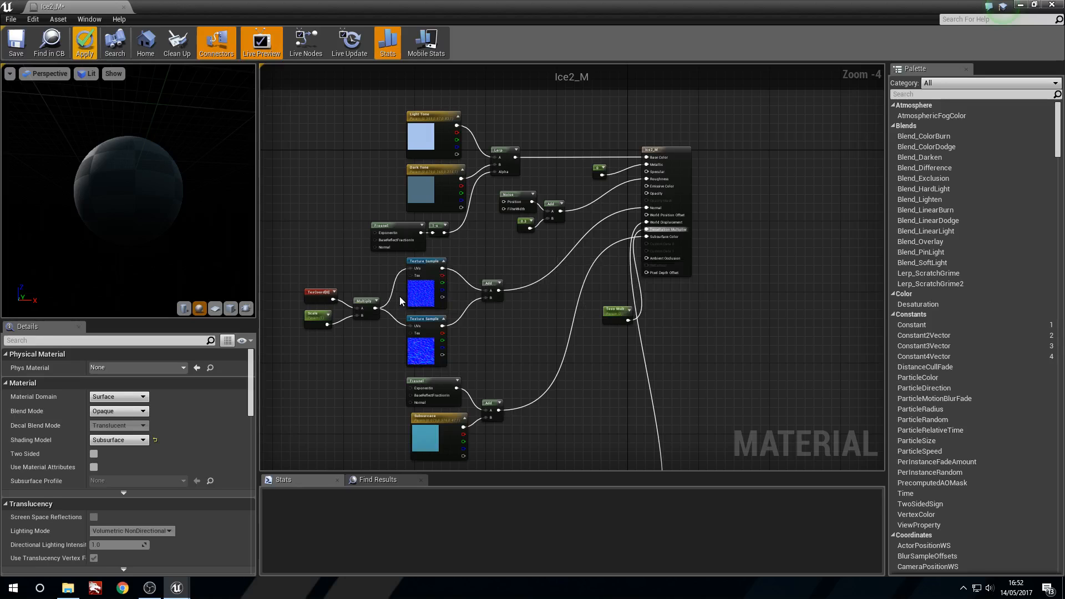
pyautogui.moveTo(185, 224); pyautogui.dragTo(133, 224)
pyautogui.moveTo(157, 224)
pyautogui.mouseDown(button='right')
pyautogui.moveTo(157, 250)
pyautogui.moveTo(156, 225)
pyautogui.mouseUp(button='right')
pyautogui.moveTo(157, 224); pyautogui.dragTo(119, 241)
pyautogui.moveTo(119, 241)
pyautogui.mouseDown(button='right')
pyautogui.moveTo(119, 216)
pyautogui.moveTo(120, 239)
pyautogui.mouseUp(button='right')
pyautogui.moveTo(119, 238); pyautogui.dragTo(139, 227)
pyautogui.moveTo(109, 275); pyautogui.dragTo(109, 253)
pyautogui.moveTo(109, 253); pyautogui.dragTo(109, 275, button='right')
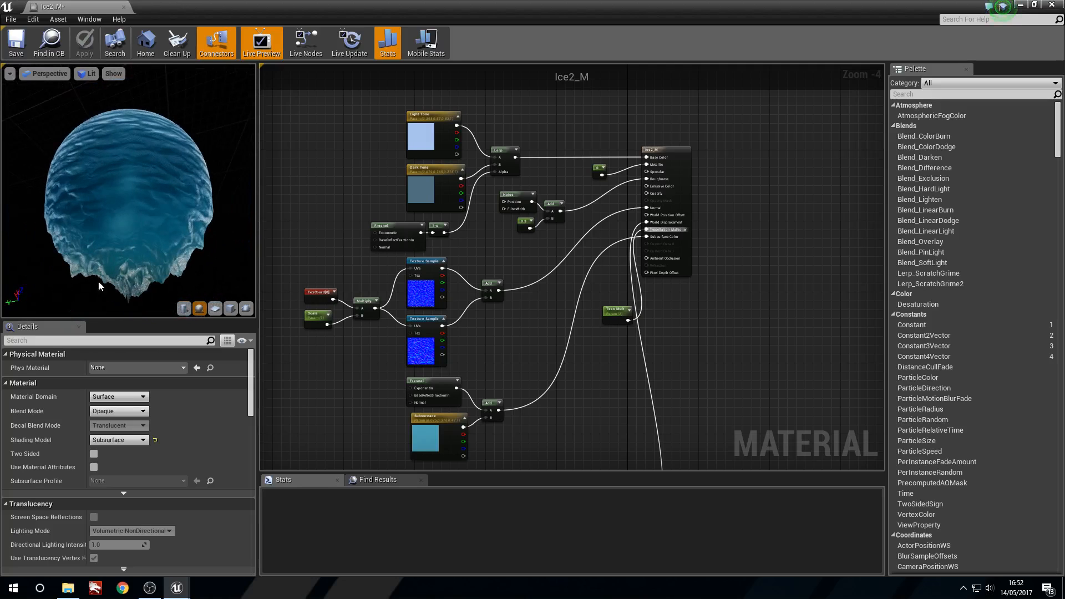
# Close the material editor, examine the ice on Shape_Sphere2 in the level from several angles, and deselect the sphere.
pyautogui.click(1052, 6)
pyautogui.press('f')
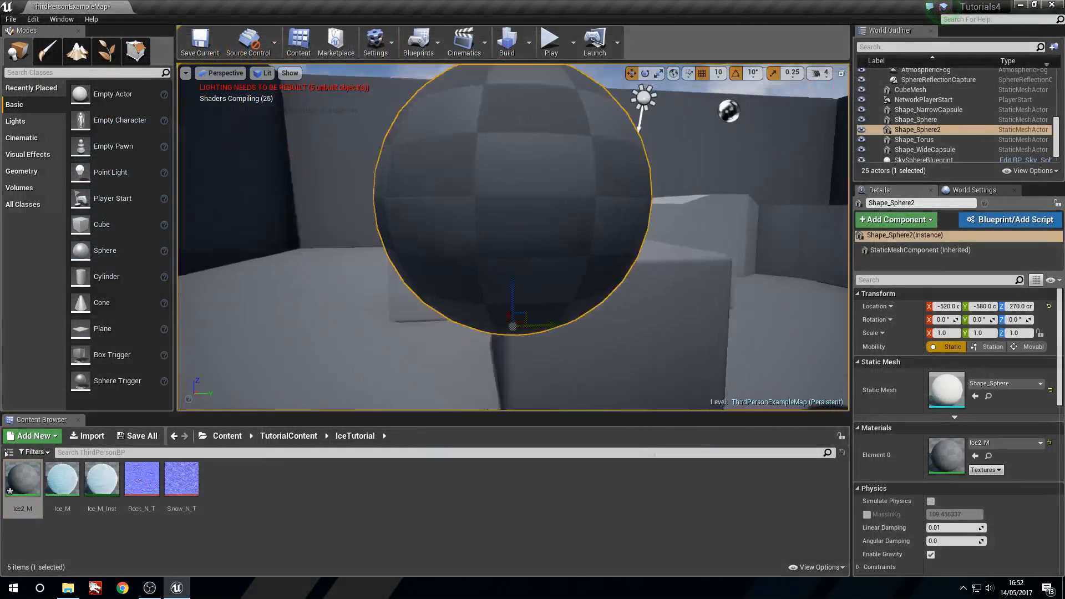
pyautogui.moveTo(488, 211); pyautogui.dragTo(549, 231, button='right')
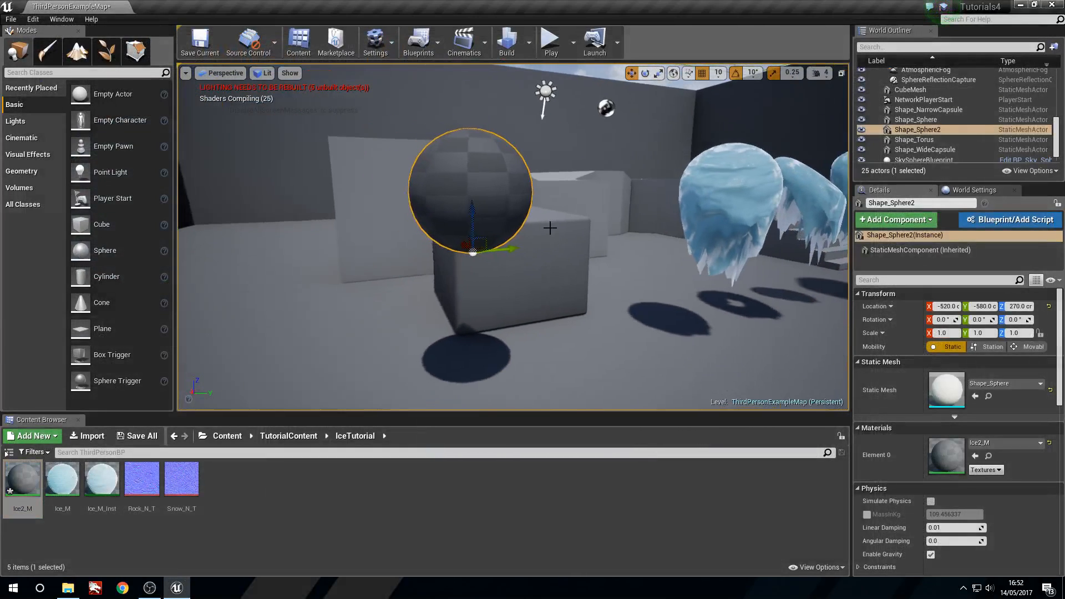
pyautogui.moveTo(412, 164)
pyautogui.mouseDown(button='right')
pyautogui.moveTo(471, 161)
pyautogui.moveTo(412, 164)
pyautogui.mouseUp(button='right')
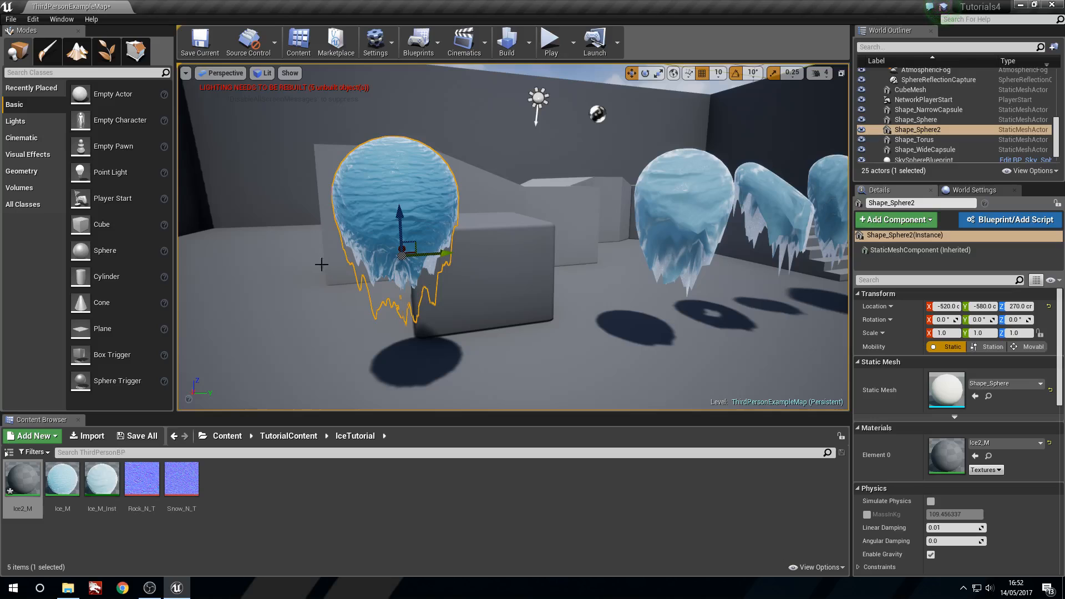
pyautogui.moveTo(456, 257); pyautogui.dragTo(346, 204, button='right')
pyautogui.click(684, 348)
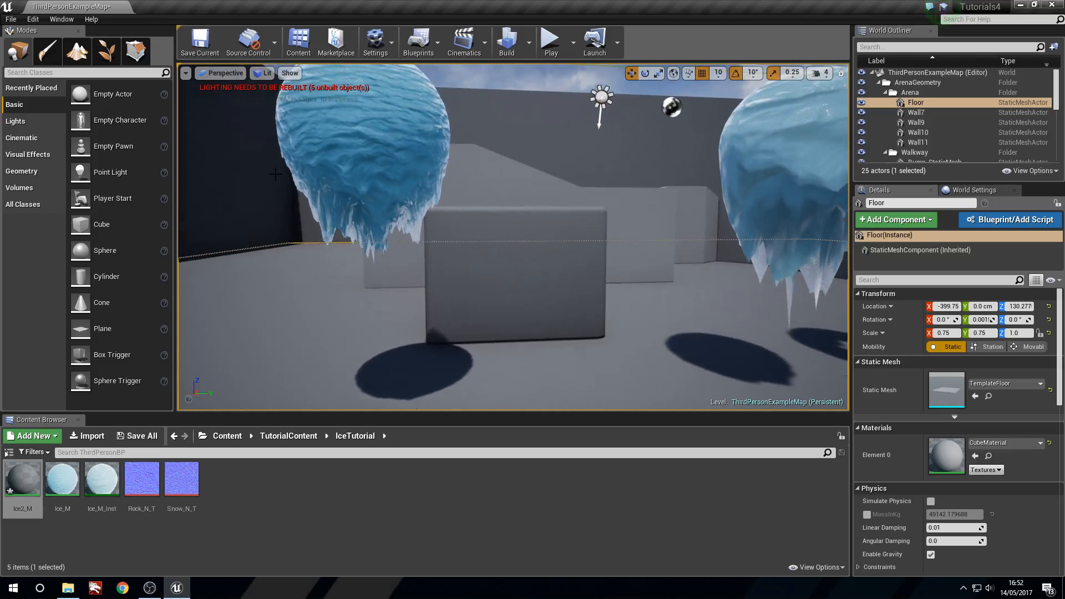
# Create a material instance named Ice2_M_Inst from Ice2_M and assign it to Shape_Sphere2 in the level.
pyautogui.scroll(-3, 415, 233)
pyautogui.moveTo(414, 233); pyautogui.dragTo(448, 251, button='right')
pyautogui.click(442, 183)
pyautogui.rightClick(34, 485)
pyautogui.click(27, 485)
pyautogui.rightClick(28, 486)
pyautogui.click(89, 246)
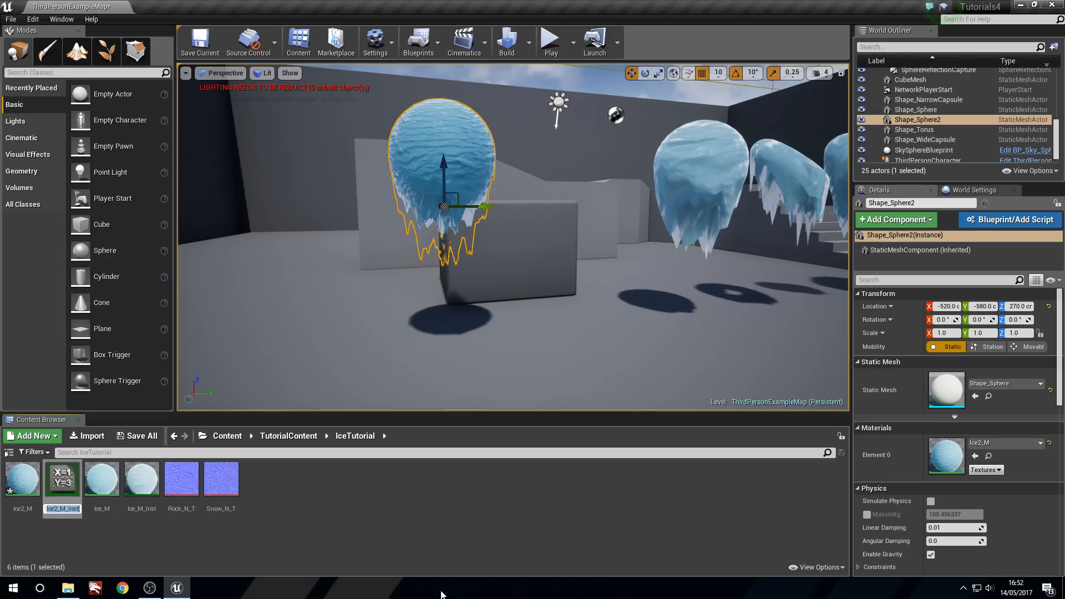
pyautogui.moveTo(62, 480); pyautogui.dragTo(450, 221)
# Open Ice2_M_Inst beside the level view and enable overrides for the tone, subsurface, Scale and Tess Mult parameters.
pyautogui.doubleClick(62, 480)
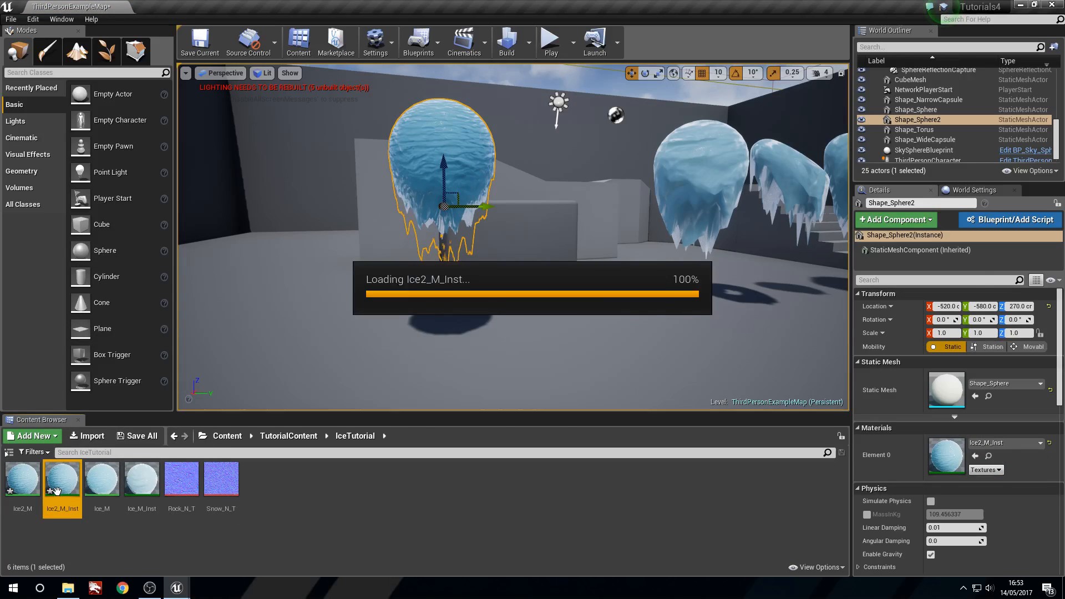
pyautogui.moveTo(307, 2); pyautogui.dragTo(869, 129)
pyautogui.click(638, 258)
pyautogui.click(638, 271)
pyautogui.click(638, 285)
pyautogui.click(638, 311)
pyautogui.moveTo(662, 301); pyautogui.dragTo(679, 302)
# Set the Scale parameter of Ice2_M_Inst to 0.5.
pyautogui.moveTo(455, 196); pyautogui.dragTo(452, 244, button='right')
pyautogui.click(707, 312)
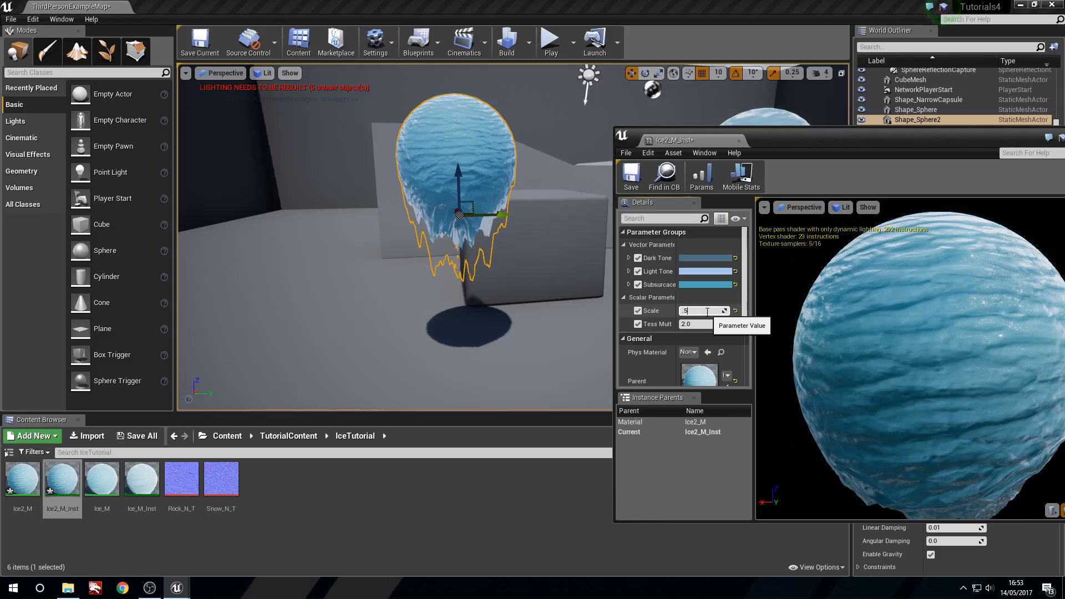
pyautogui.write('.5')
pyautogui.press('Return')
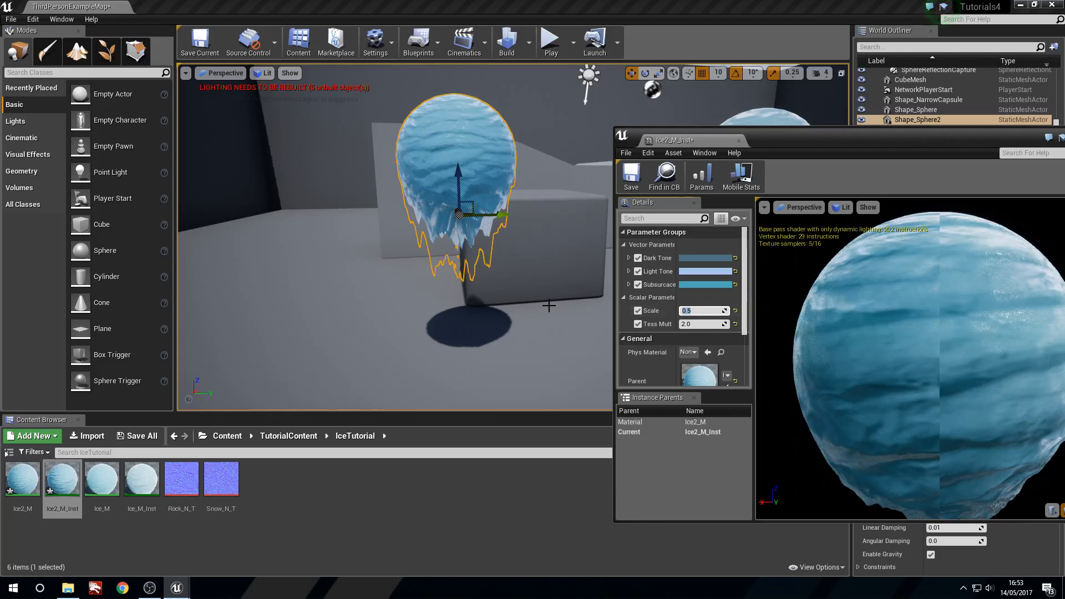
# Examine the rescaled ice on Shape_Sphere2 in the level from several distances and angles.
pyautogui.moveTo(328, 183); pyautogui.dragTo(277, 127, button='right')
pyautogui.press('w')
pyautogui.press('a')
pyautogui.press('w')
pyautogui.press('w')
pyautogui.press('d')
pyautogui.press('w')
pyautogui.press('s')
pyautogui.moveTo(848, 139); pyautogui.dragTo(857, 83)
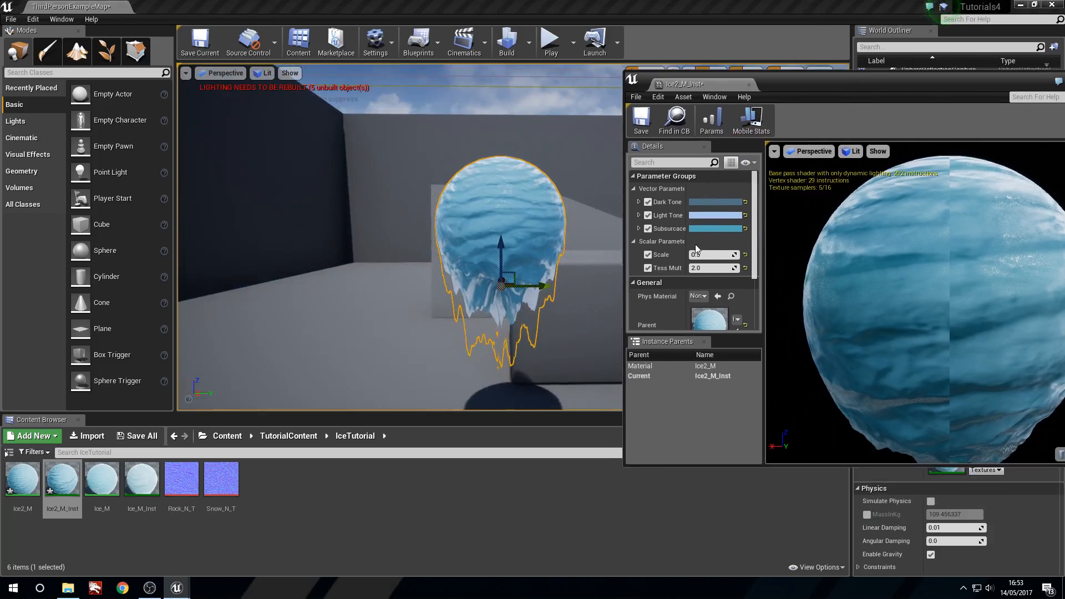
pyautogui.press('w')
pyautogui.moveTo(542, 247); pyautogui.dragTo(610, 273, button='right')
pyautogui.press('s')
pyautogui.press('w')
pyautogui.press('a')
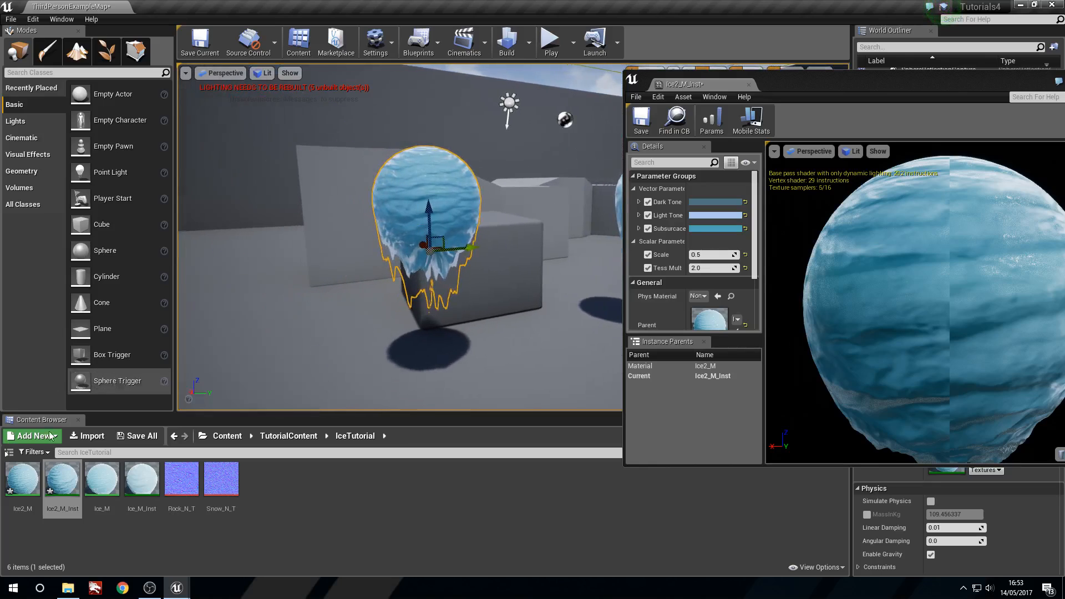
# Open the Ice2_M parent material and maximize its editor window.
pyautogui.click(35, 491)
pyautogui.doubleClick(35, 492)
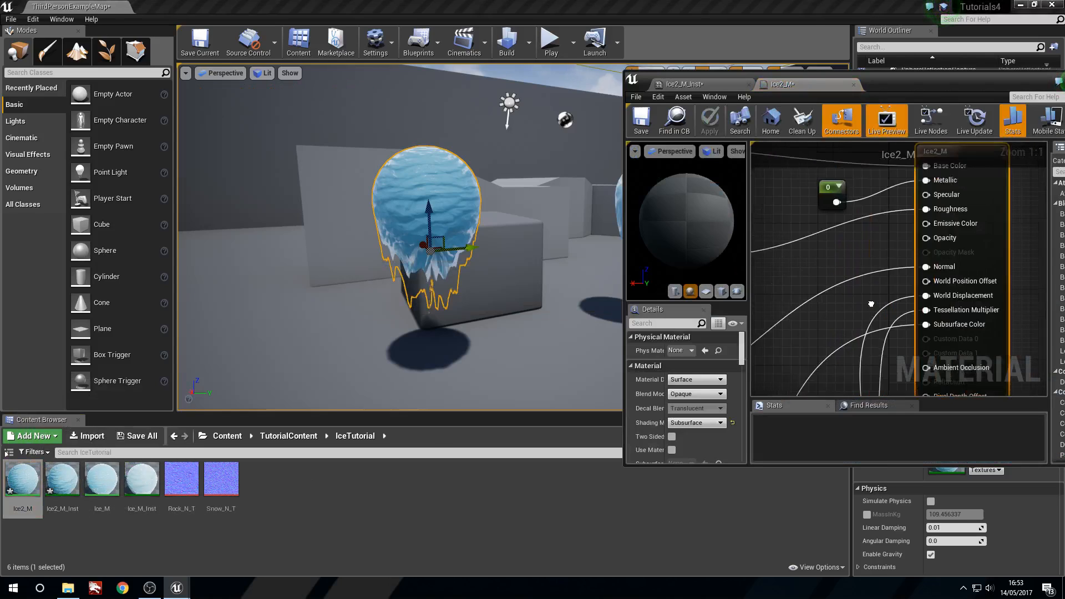
pyautogui.doubleClick(922, 76)
# Correct the name of the Subsurcace color parameter to Subsurface.
pyautogui.moveTo(355, 338); pyautogui.dragTo(649, 241, button='right')
pyautogui.moveTo(327, 459); pyautogui.dragTo(476, 275, button='right')
pyautogui.click(454, 320)
pyautogui.rightClick(452, 320)
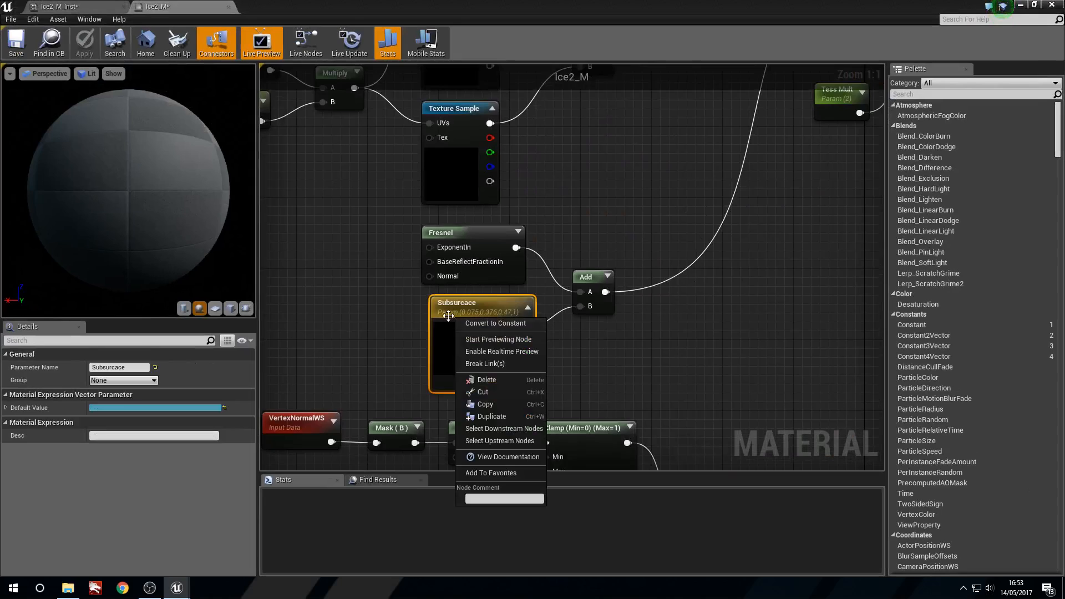
pyautogui.click(448, 311)
pyautogui.click(120, 367)
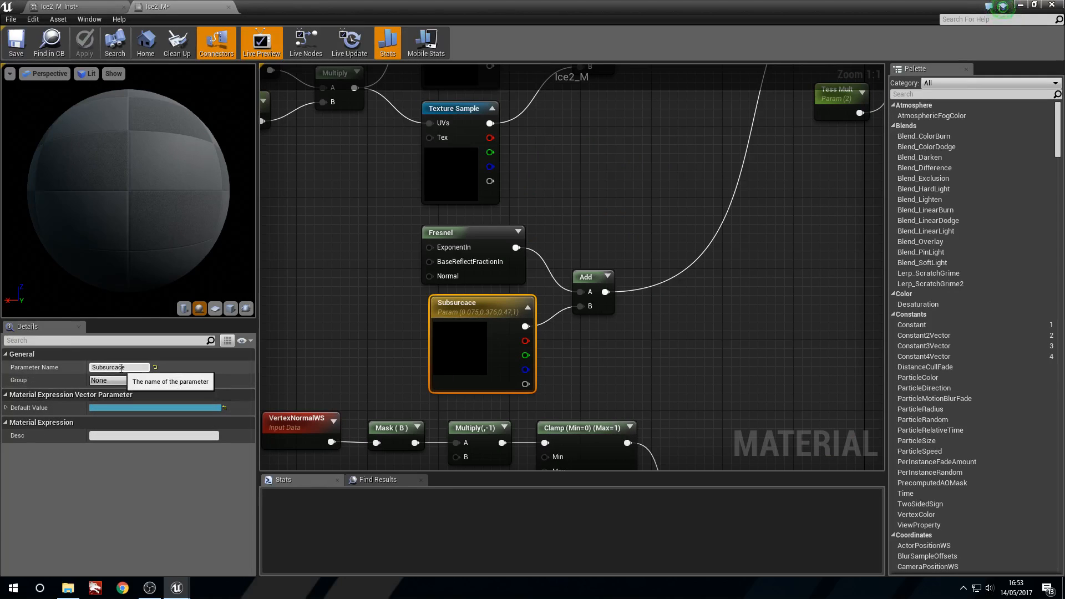
pyautogui.press('Right')
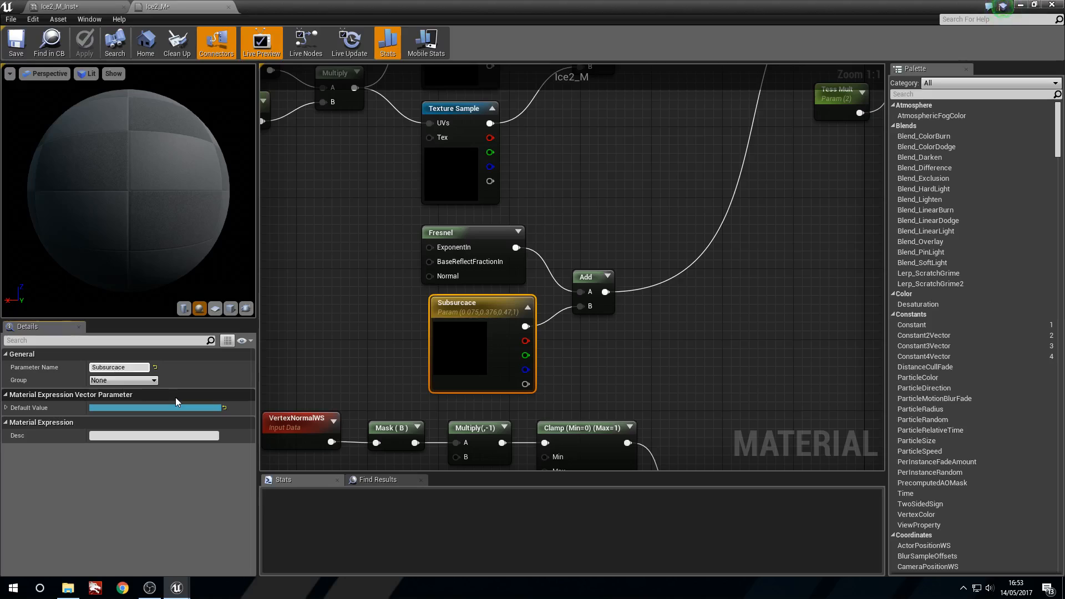
pyautogui.press('BackSpace')
pyautogui.press('BackSpace')
pyautogui.write('fa')
pyautogui.press('Return')
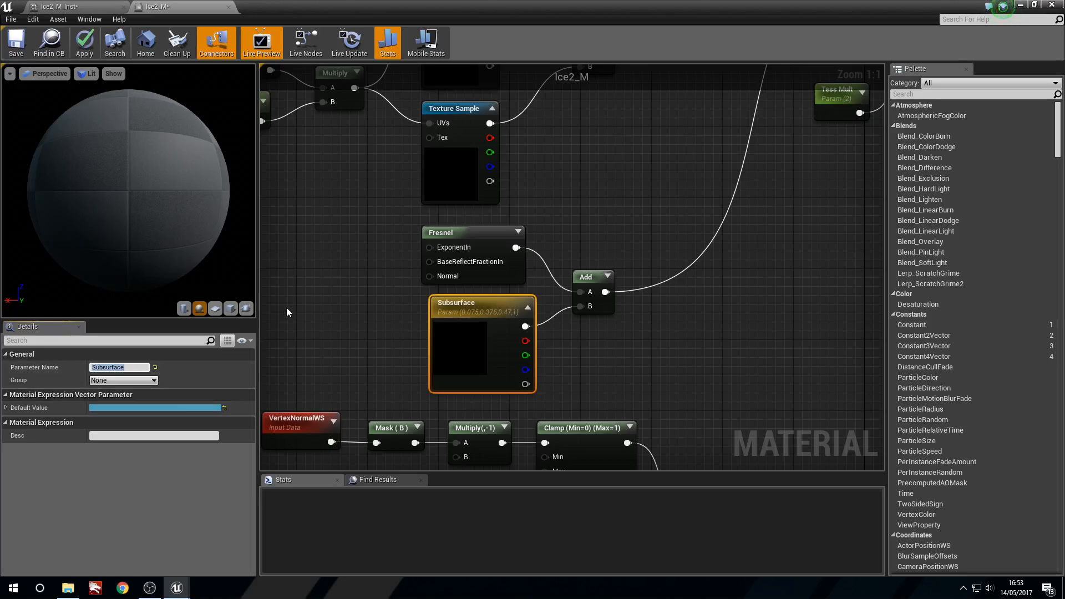
# Convert the 0,0,50 vector constant to a parameter named Tessellation Amount (BLUE ONLY) and move the overlapping Multiply node clear of it.
pyautogui.moveTo(453, 304); pyautogui.dragTo(446, 305)
pyautogui.moveTo(366, 388); pyautogui.dragTo(486, 245, button='right')
pyautogui.moveTo(551, 419); pyautogui.dragTo(328, 304, button='right')
pyautogui.click(575, 332)
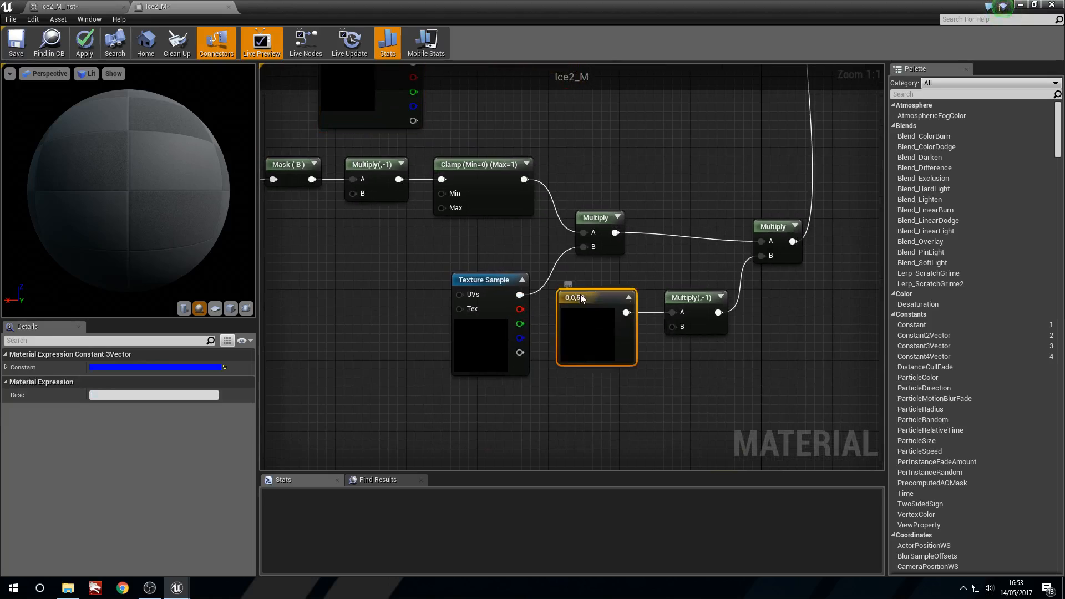
pyautogui.rightClick(575, 331)
pyautogui.click(630, 300)
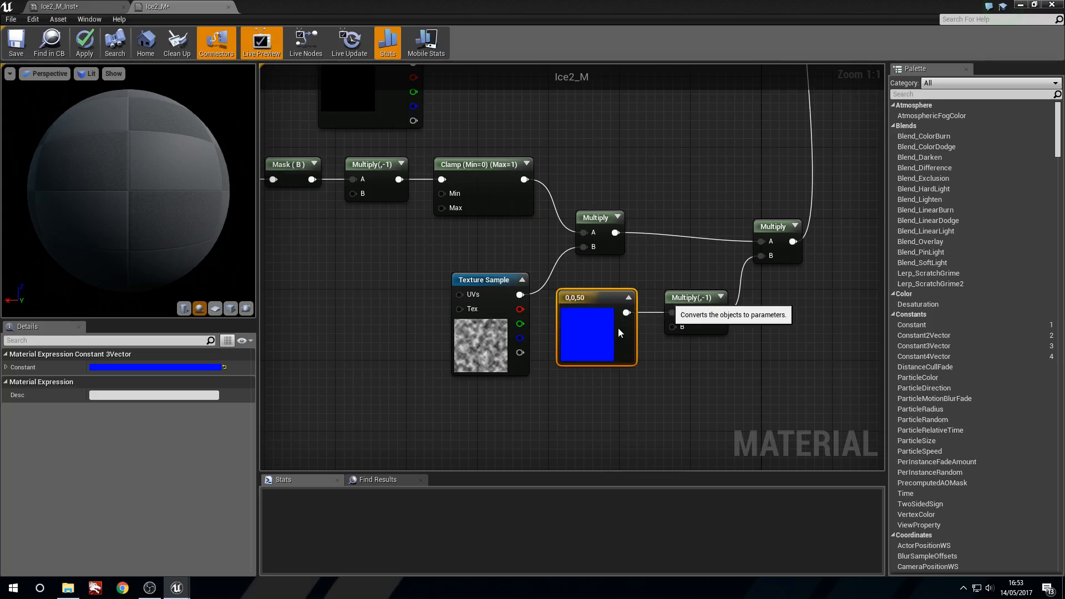
pyautogui.click(124, 367)
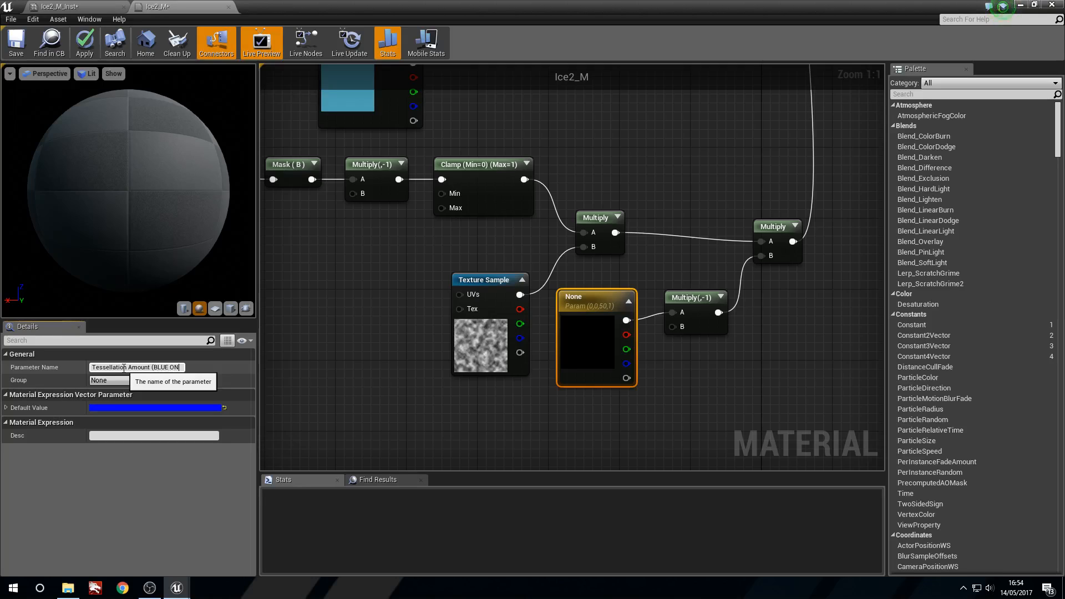
pyautogui.press('Return')
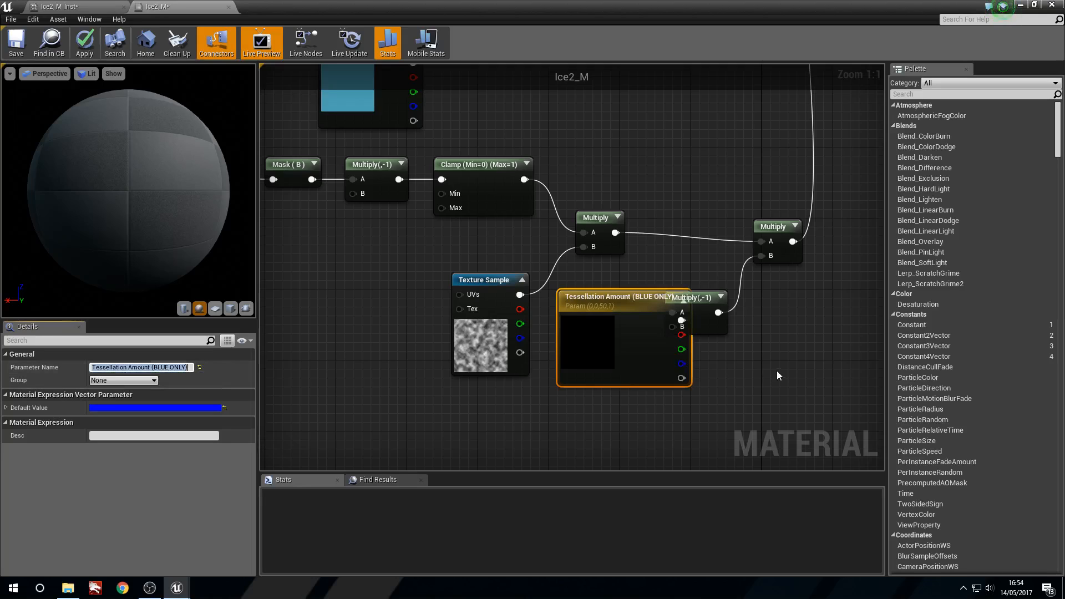
pyautogui.moveTo(714, 299); pyautogui.dragTo(751, 296)
pyautogui.click(716, 264)
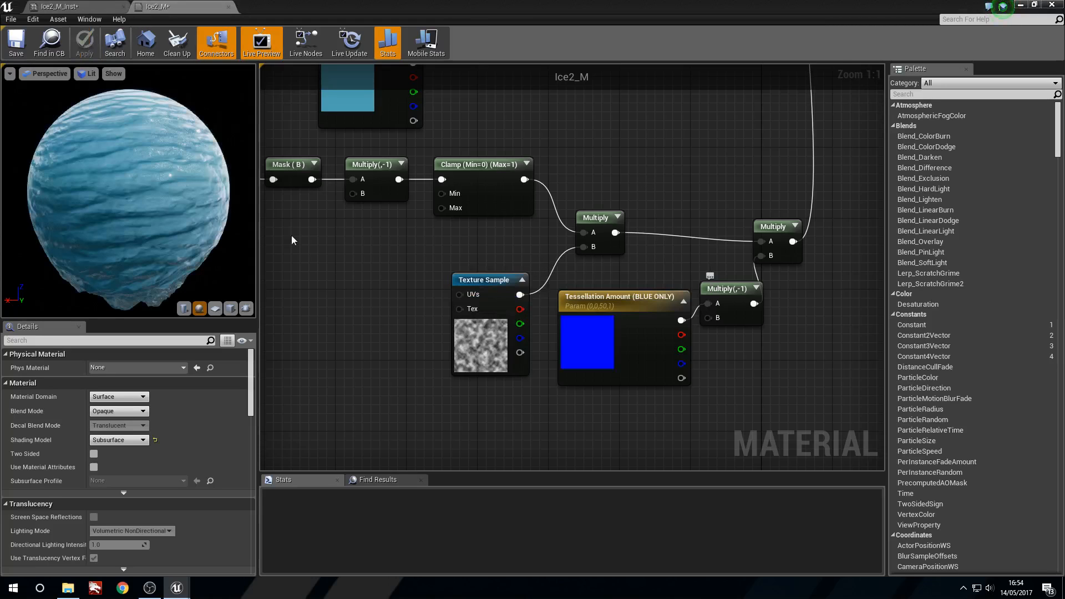
# Return to Ice2_M_Inst beside the level view, enable its Tessellation Amount override, and close the Ice2_M material editor.
pyautogui.click(103, 4)
pyautogui.moveTo(508, 5); pyautogui.dragTo(824, 127)
pyautogui.click(594, 294)
pyautogui.scroll(-2, 610, 283)
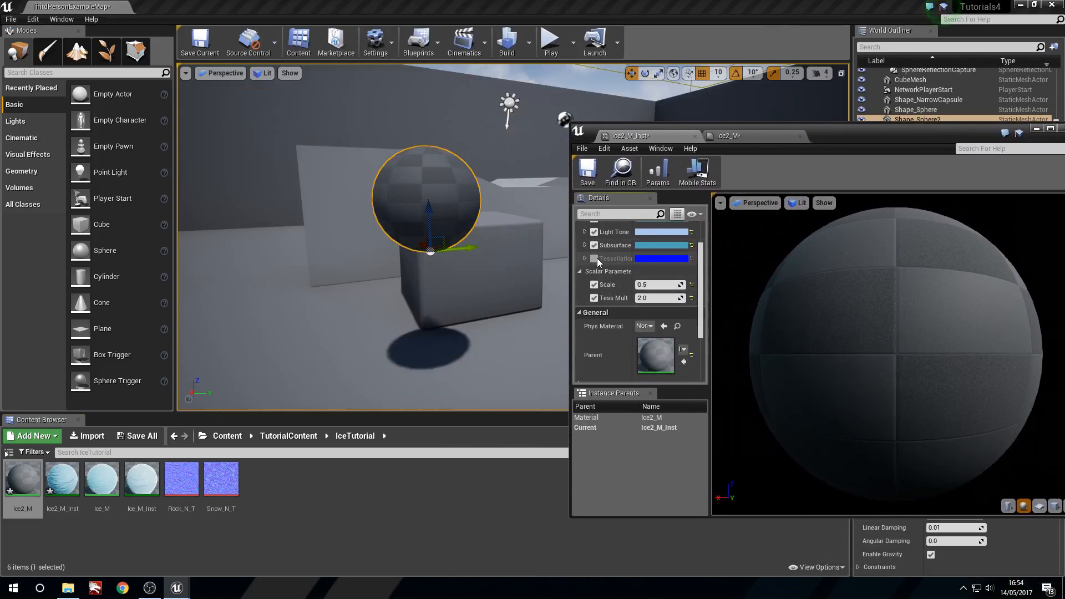
pyautogui.moveTo(633, 260); pyautogui.dragTo(501, 255)
pyautogui.moveTo(843, 144); pyautogui.dragTo(808, 213)
pyautogui.click(691, 203)
pyautogui.click(698, 204)
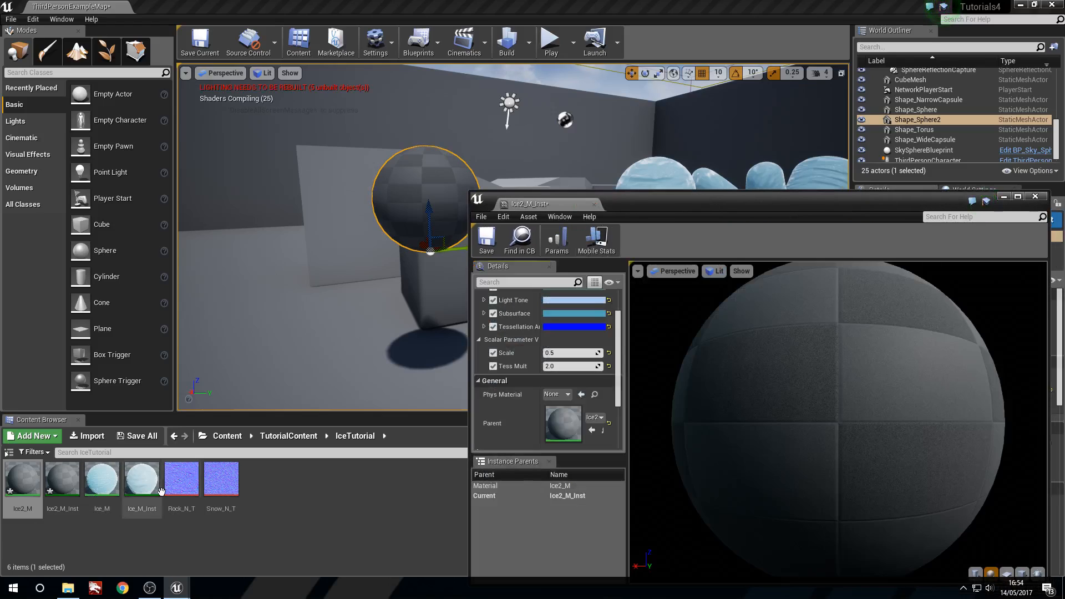
# Open the Ice_M_Inst reference instance and expand its tessellation height vector to read the component values.
pyautogui.doubleClick(142, 478)
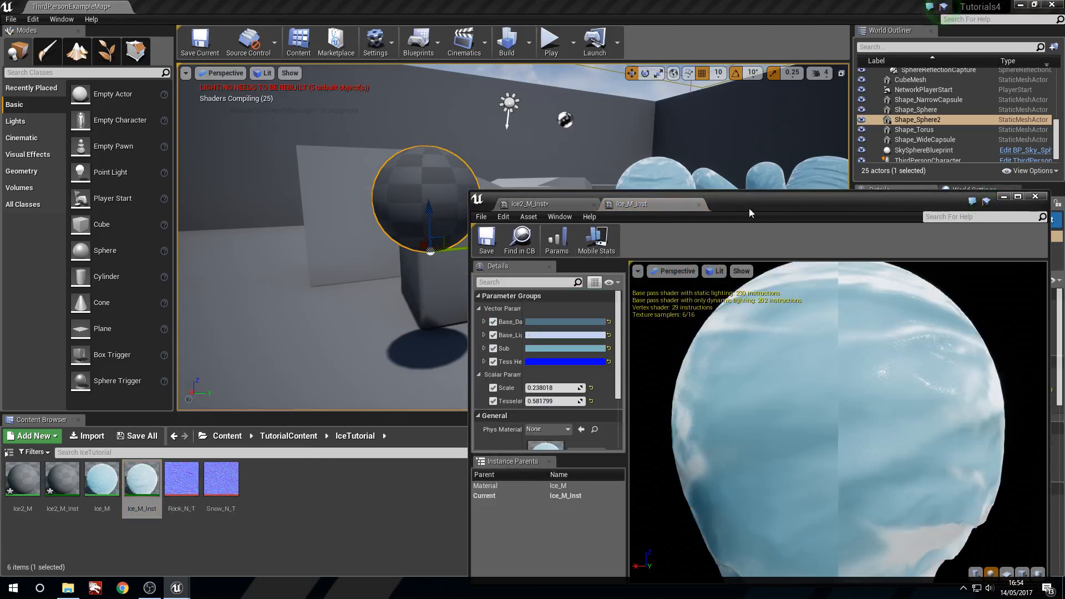
pyautogui.moveTo(750, 203); pyautogui.dragTo(846, 164)
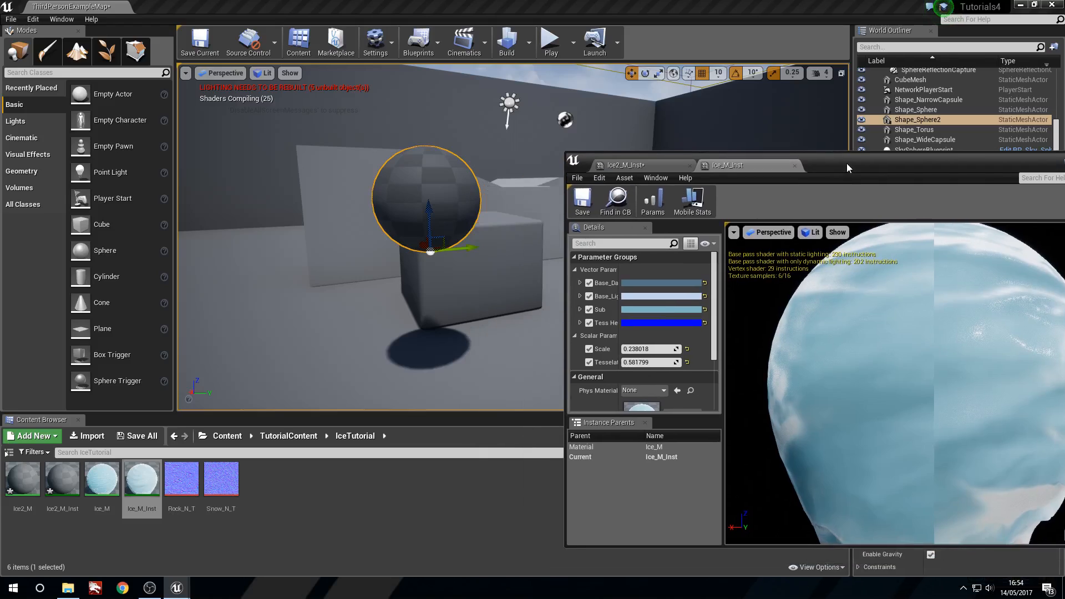
pyautogui.click(580, 322)
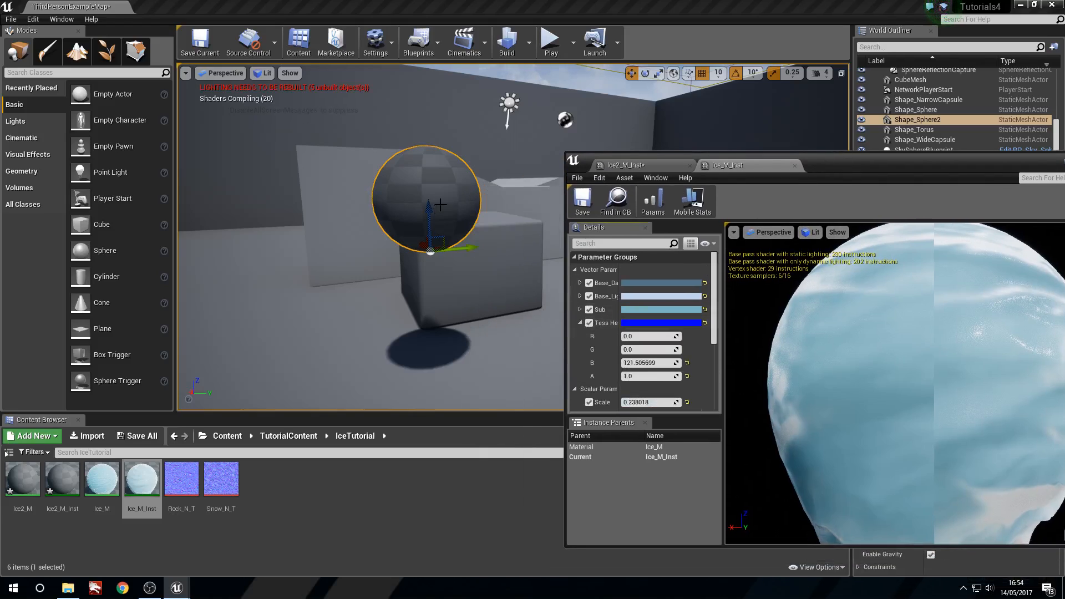
# Set the blue component of Tessellation Amount in Ice2_M_Inst to 121.
pyautogui.click(643, 165)
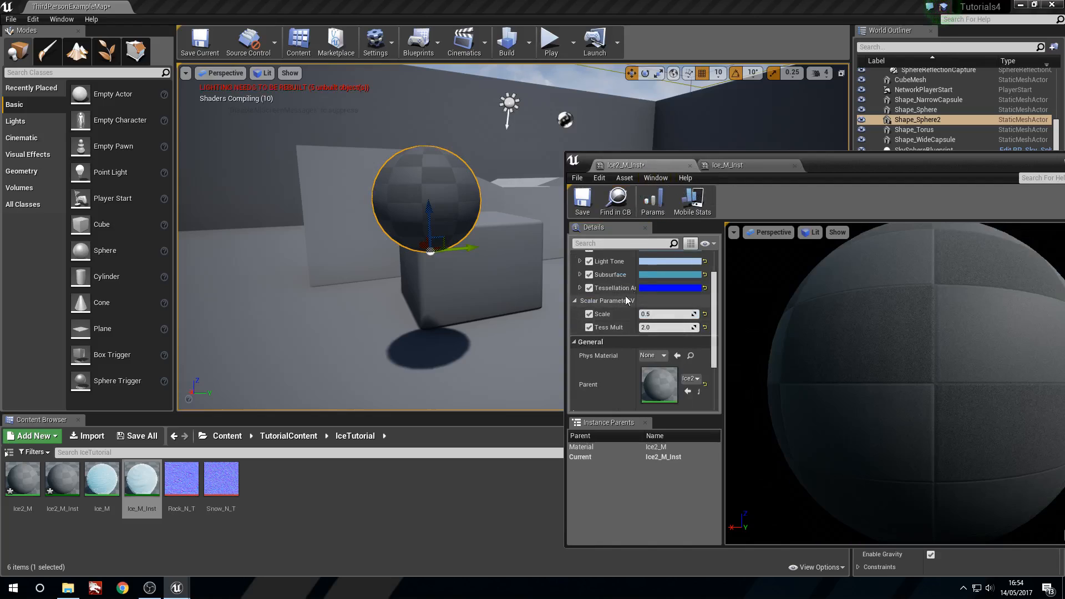
pyautogui.click(580, 288)
pyautogui.click(655, 328)
pyautogui.write('12')
pyautogui.press('Return')
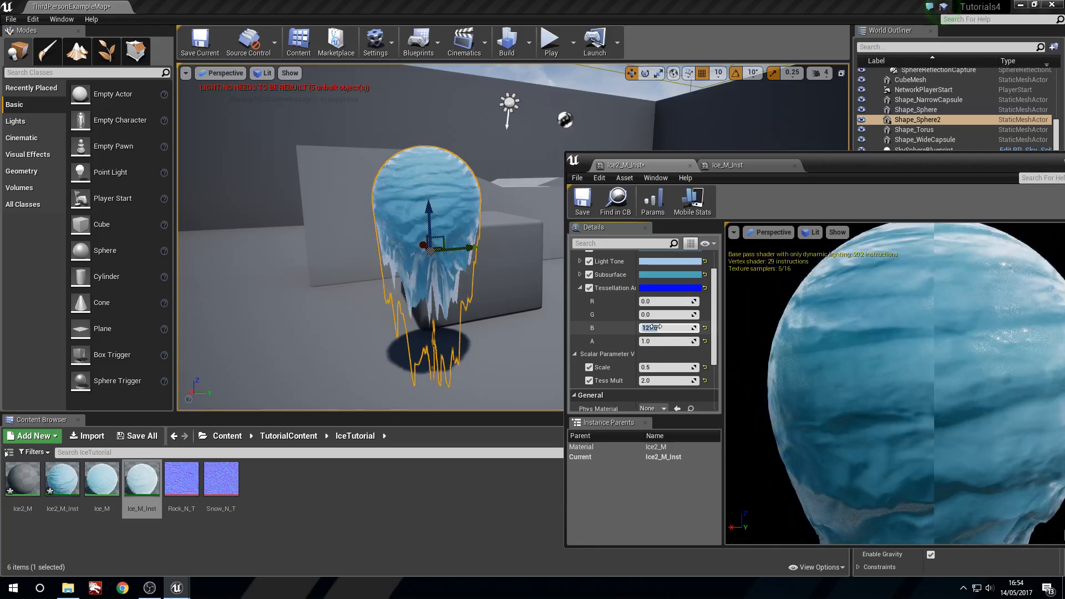
# Check the tessellation value in Ice_M_Inst and set Tess Mult in Ice2_M_Inst to about 0.578.
pyautogui.moveTo(357, 286)
pyautogui.mouseDown(button='right')
pyautogui.moveTo(455, 294)
pyautogui.moveTo(357, 286)
pyautogui.moveTo(349, 304)
pyautogui.mouseUp(button='right')
pyautogui.click(727, 165)
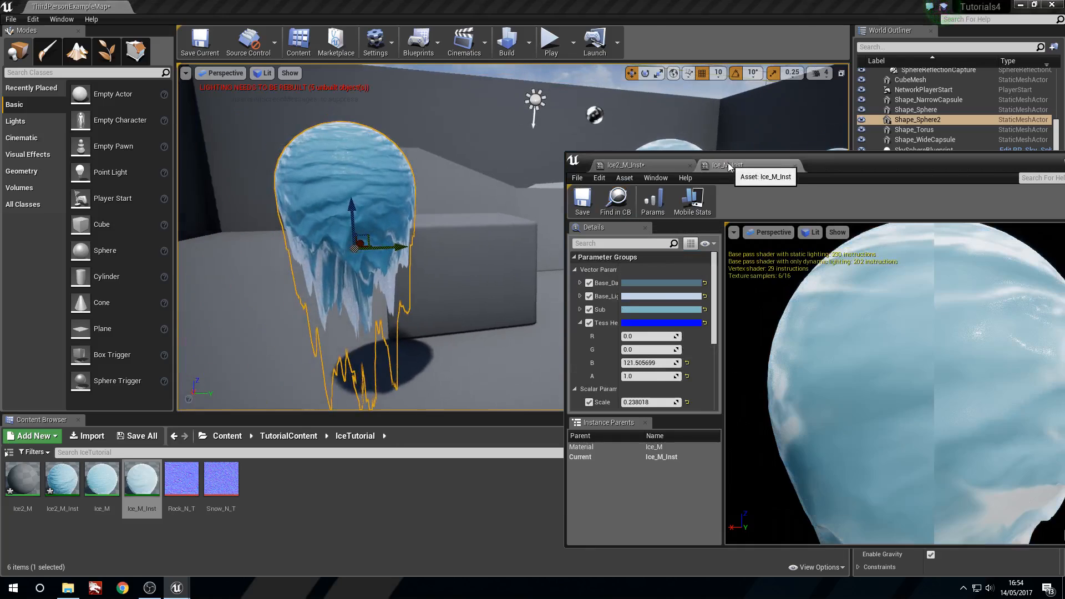
pyautogui.scroll(-2, 714, 340)
pyautogui.scroll(-3, 714, 340)
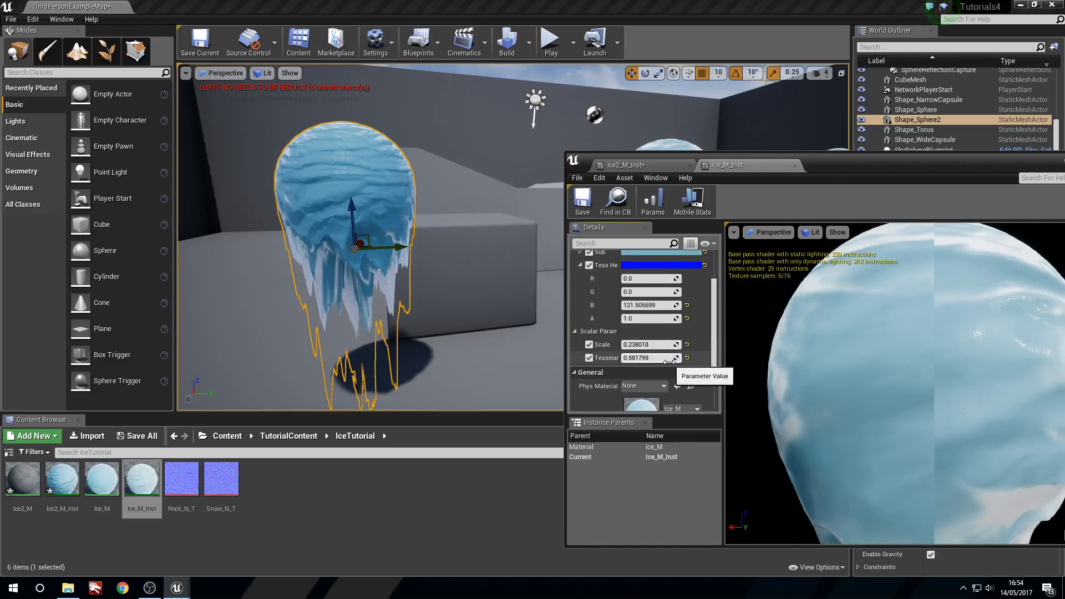
pyautogui.click(626, 165)
pyautogui.moveTo(670, 384); pyautogui.dragTo(641, 384)
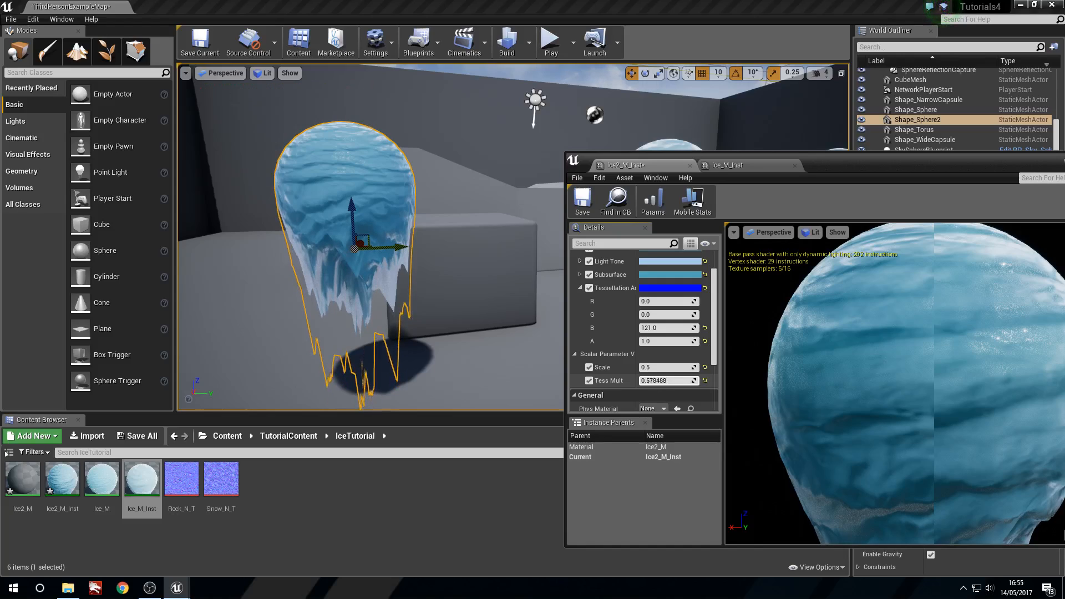
# Compare the ice spheres in the level, select Shape_Sphere, and inspect the dark base color values of Ice_M_Inst.
pyautogui.click(452, 334)
pyautogui.moveTo(452, 334); pyautogui.dragTo(521, 333, button='right')
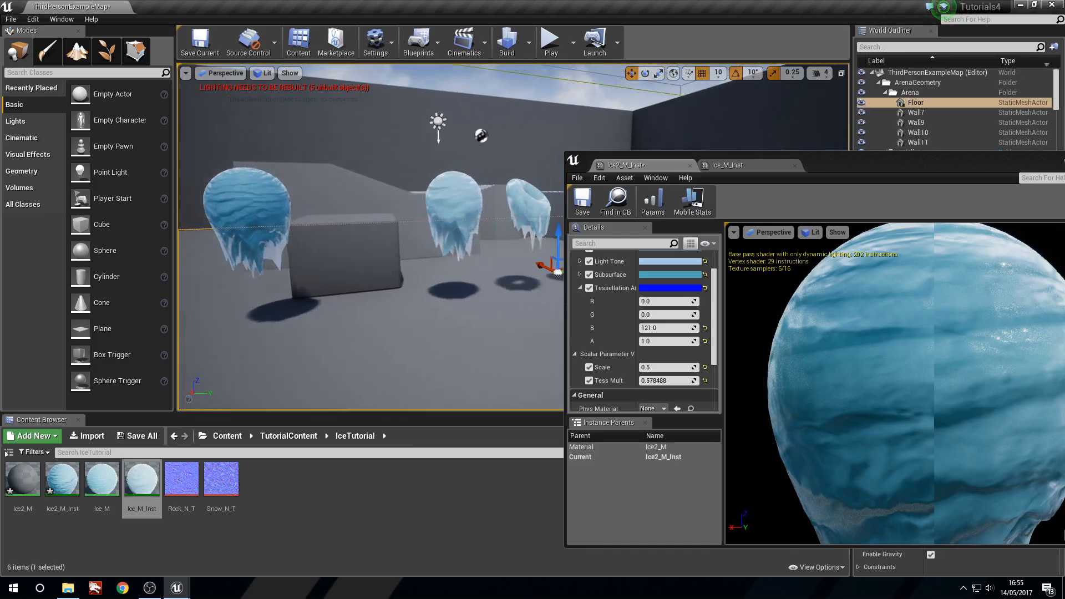
pyautogui.click(439, 220)
pyautogui.click(737, 165)
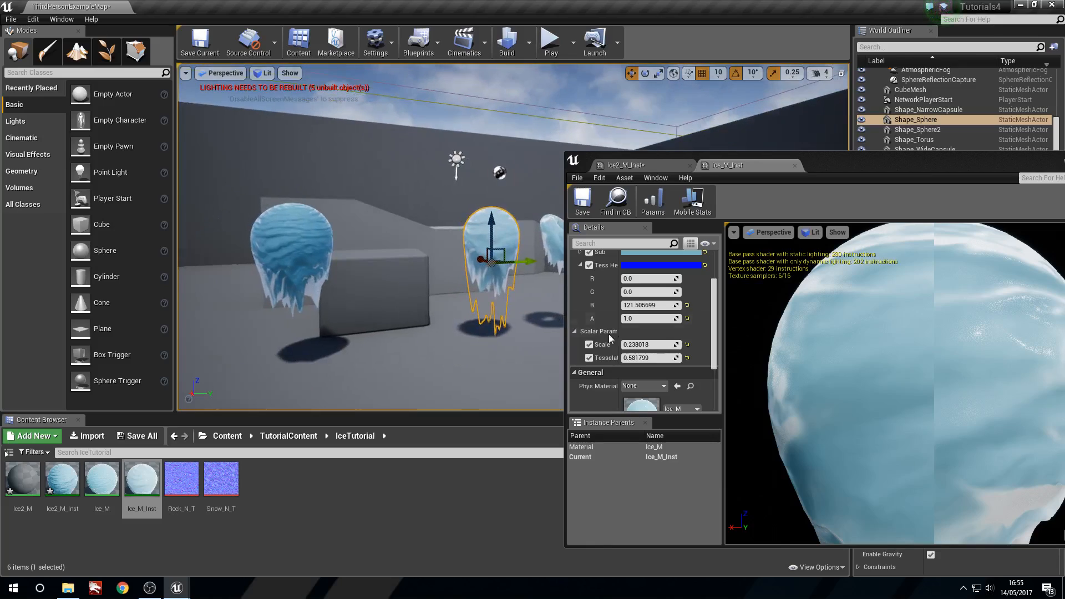
pyautogui.click(580, 282)
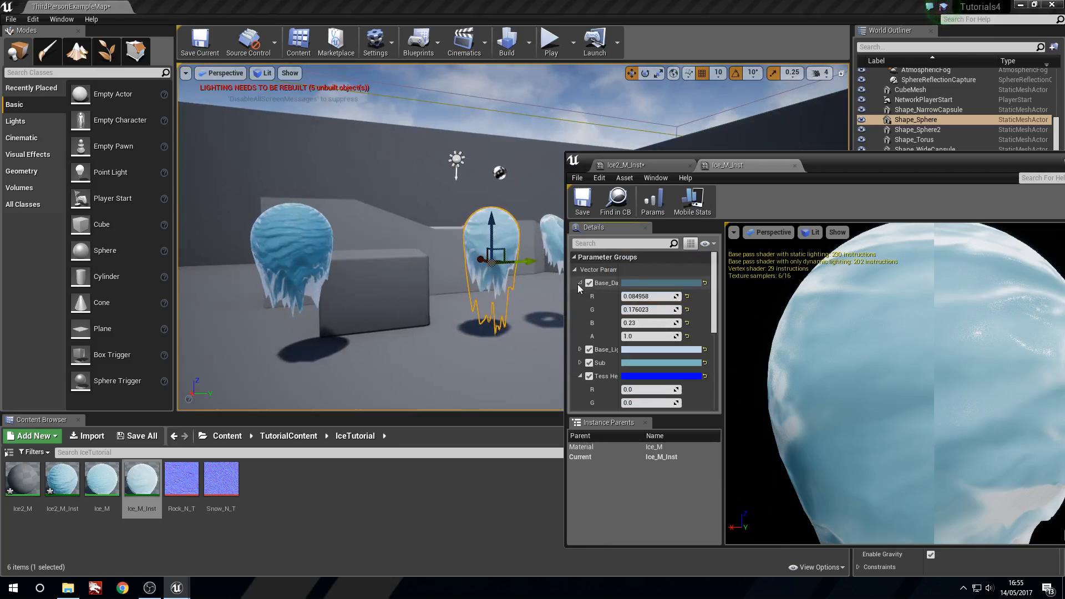
pyautogui.click(640, 283)
pyautogui.moveTo(843, 356); pyautogui.dragTo(681, 308)
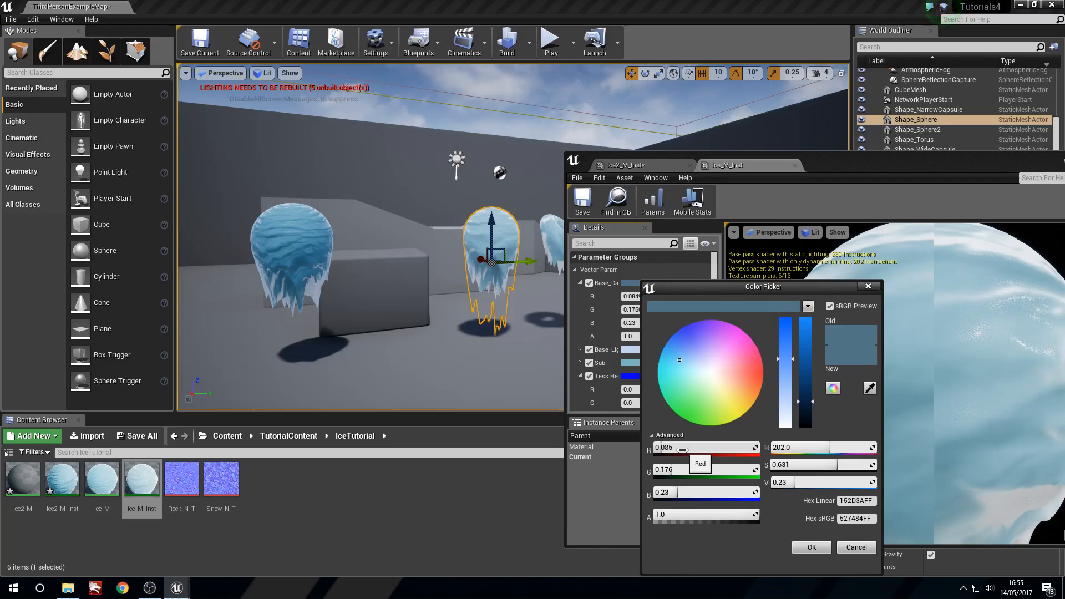
pyautogui.click(812, 547)
# Inspect the light base color values of Ice_M_Inst.
pyautogui.click(580, 349)
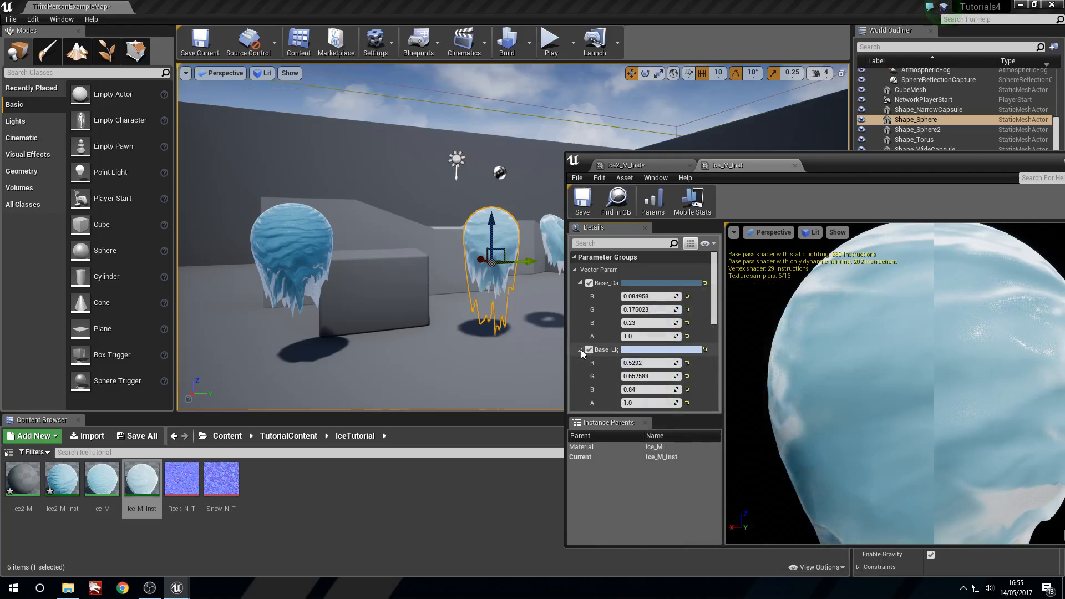
pyautogui.click(663, 349)
pyautogui.moveTo(883, 323); pyautogui.dragTo(801, 308)
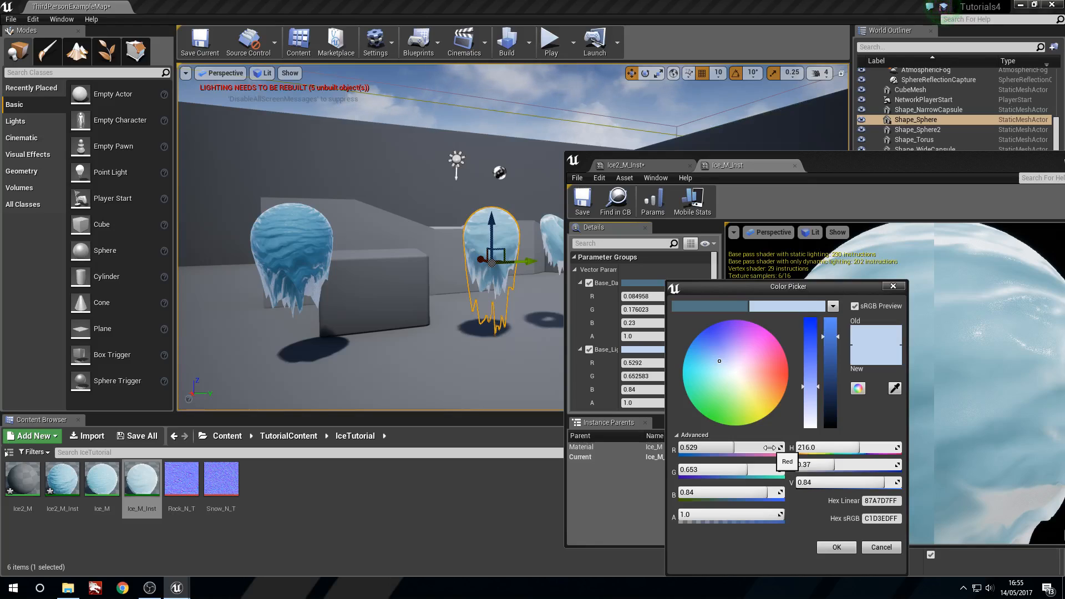
pyautogui.click(836, 546)
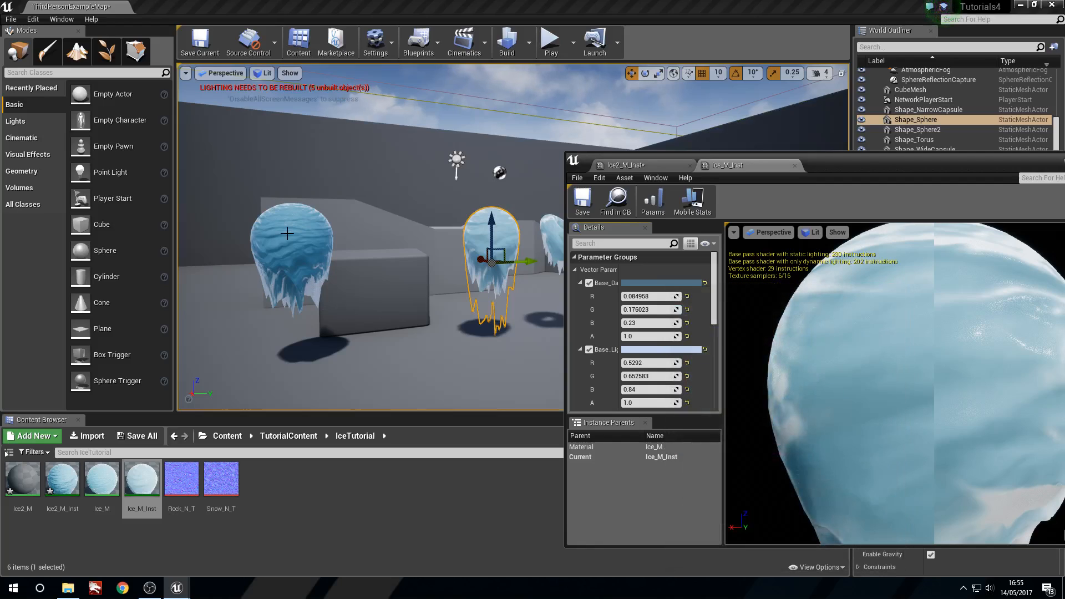
# Select Shape_Sphere2 and set Dark Tone in Ice2_M_Inst to the stored dark color with R 0.085, G 0.176, B 0.23.
pyautogui.click(294, 255)
pyautogui.click(625, 165)
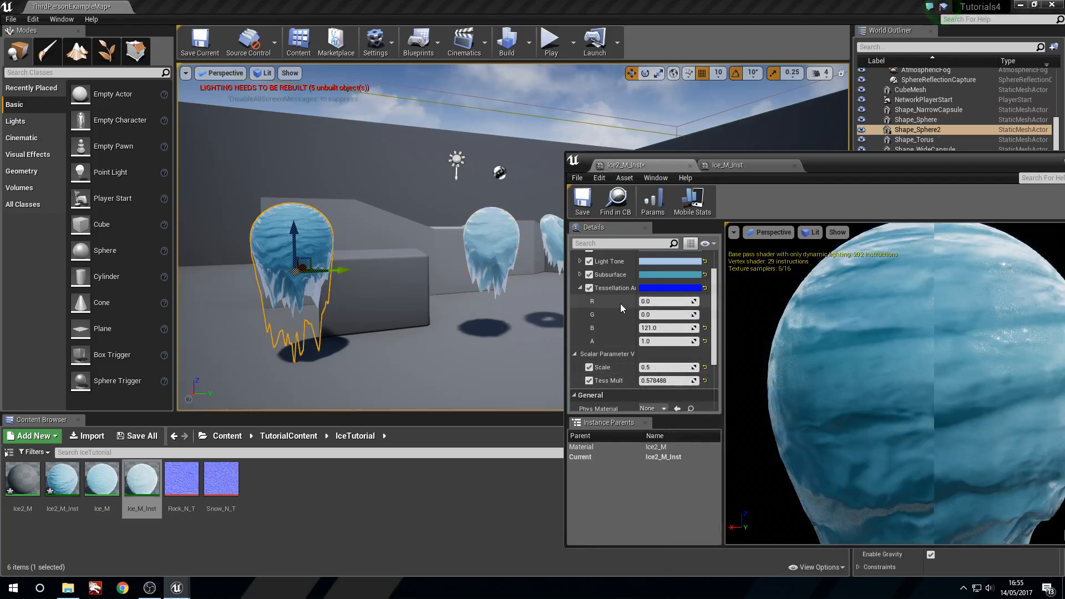
pyautogui.click(620, 305)
pyautogui.click(665, 281)
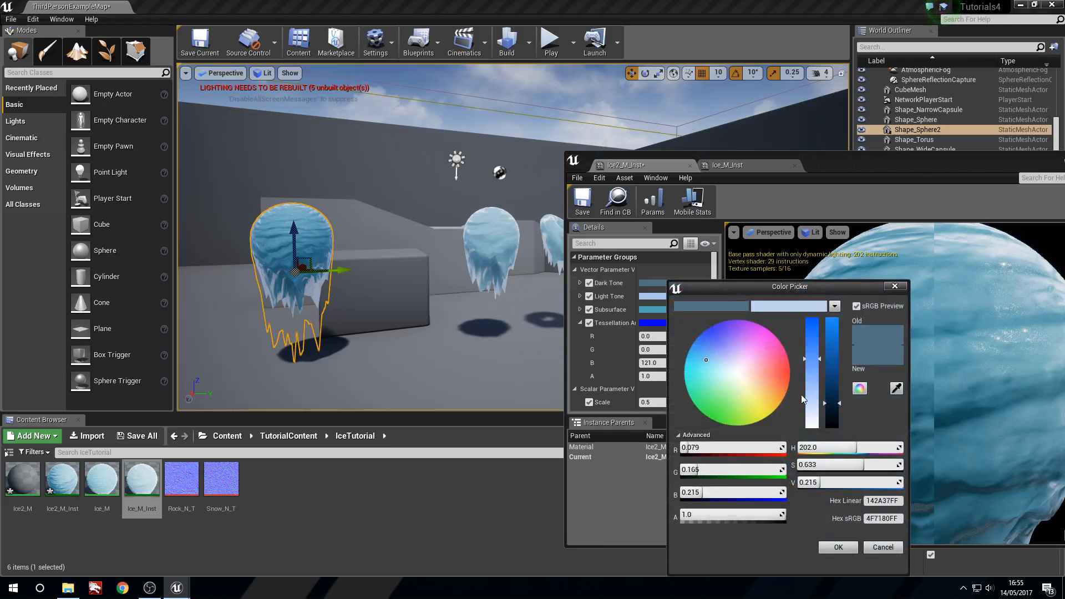
pyautogui.click(726, 308)
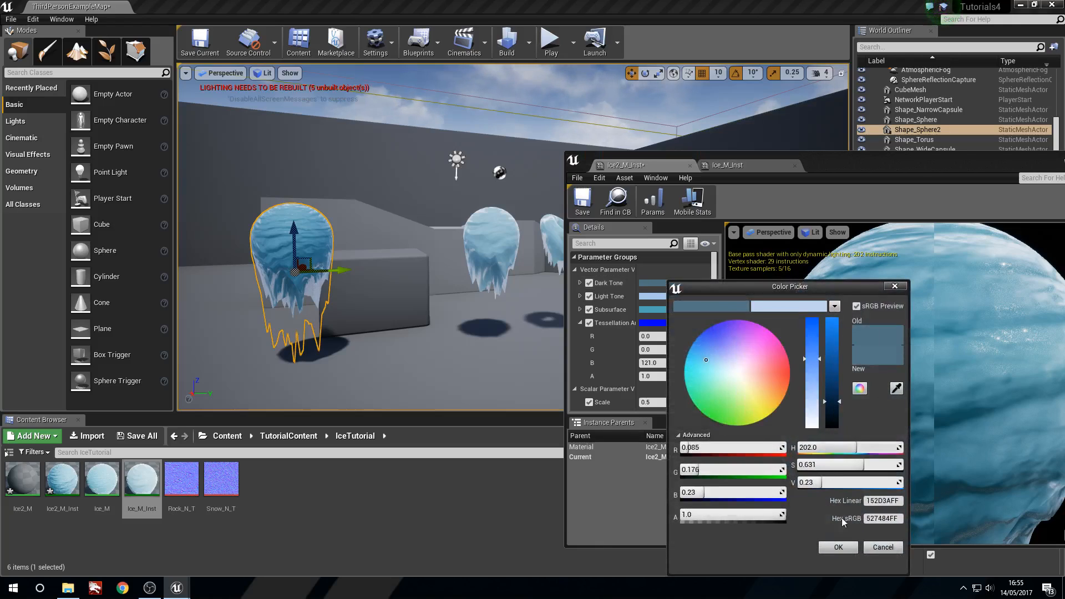
pyautogui.click(843, 549)
# Set Light Tone in Ice2_M_Inst to the stored light base color of Ice_M_Inst.
pyautogui.click(652, 297)
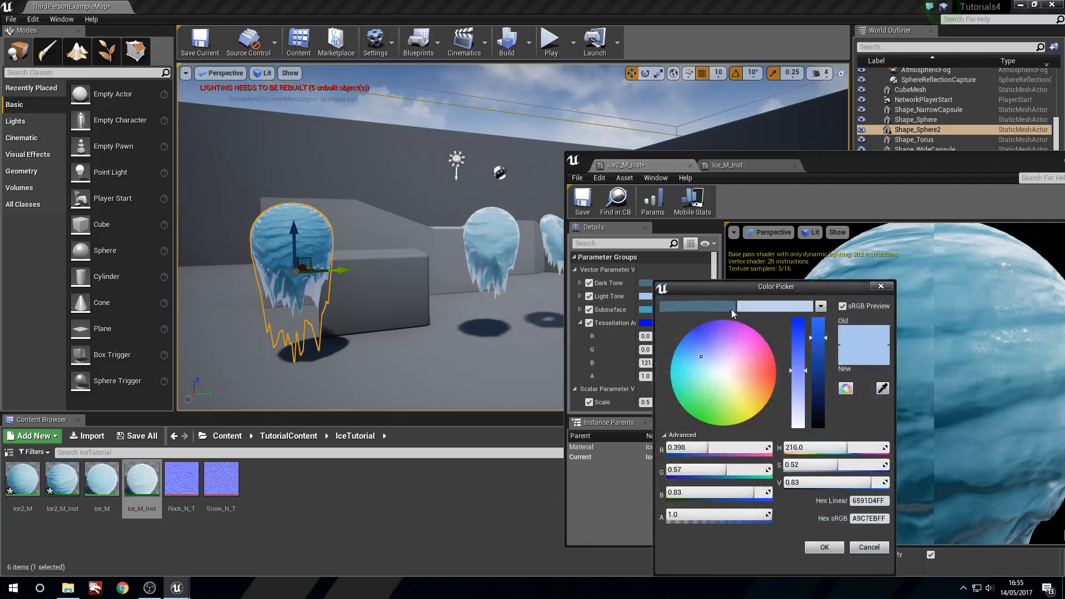
pyautogui.click(753, 307)
pyautogui.click(826, 543)
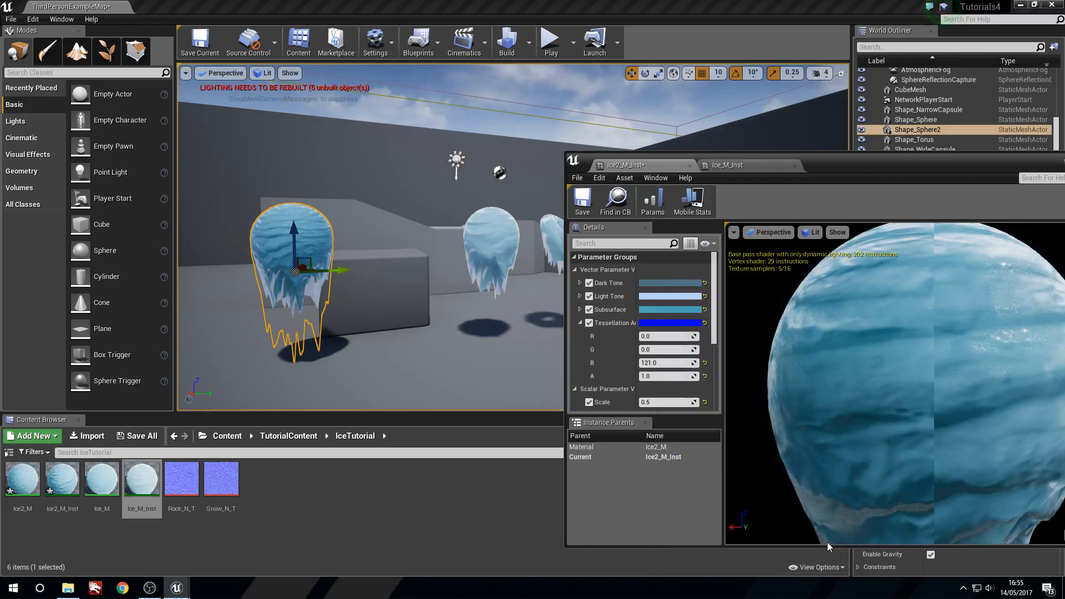
# Select Shape_Sphere and store the Sub color of Ice_M_Inst as a color picker swatch.
pyautogui.click(490, 227)
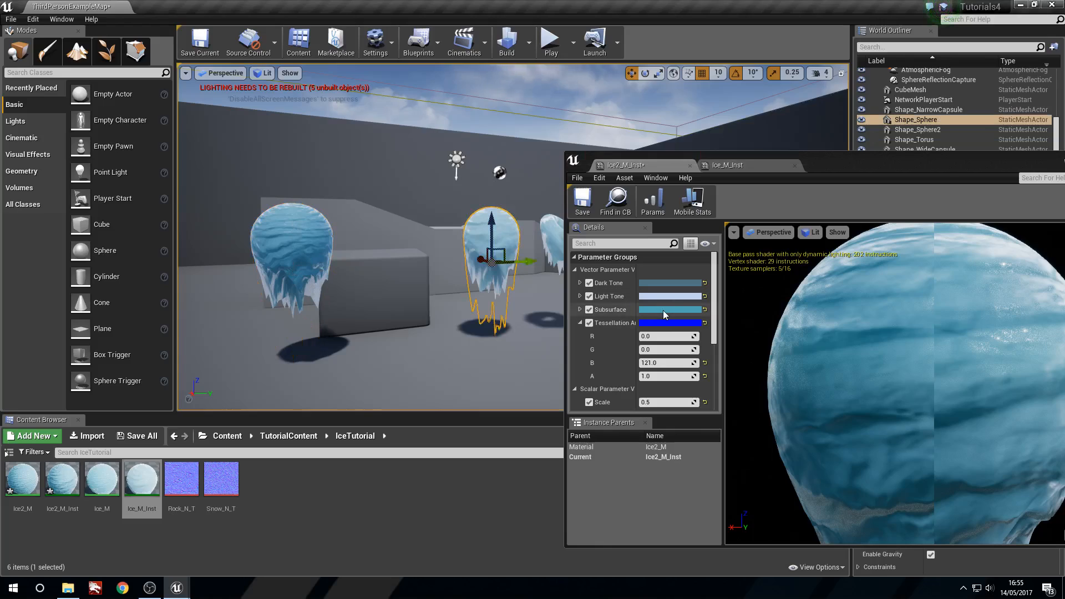
pyautogui.click(727, 164)
pyautogui.scroll(-3, 652, 356)
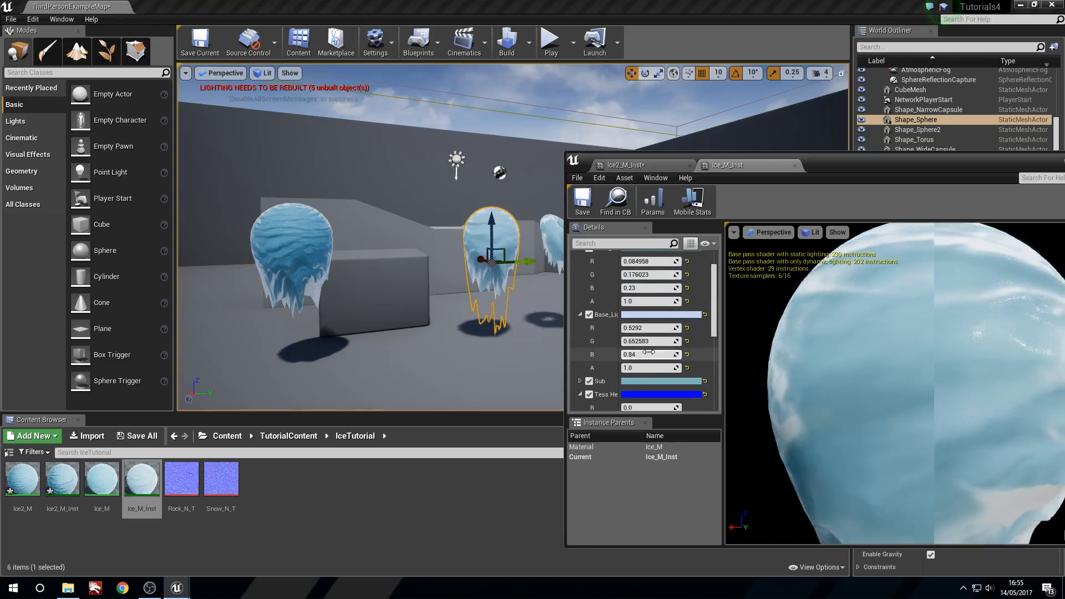
pyautogui.click(647, 346)
pyautogui.moveTo(871, 341); pyautogui.dragTo(782, 307)
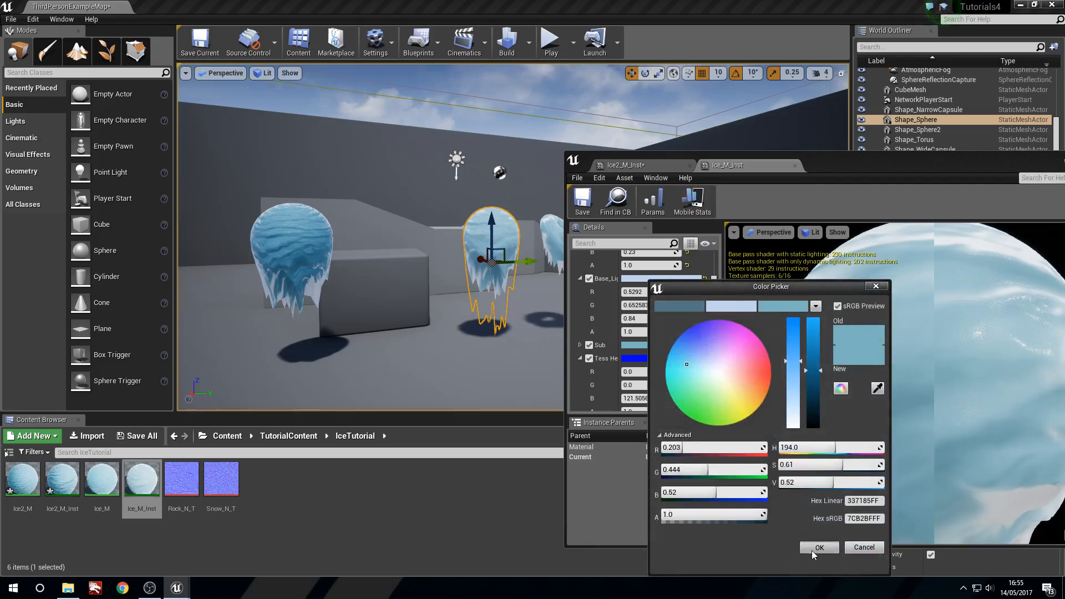
pyautogui.click(811, 550)
# Set Subsurface in Ice2_M_Inst to the stored color with R 0.203, G 0.444, B 0.52 and save the instance.
pyautogui.click(637, 167)
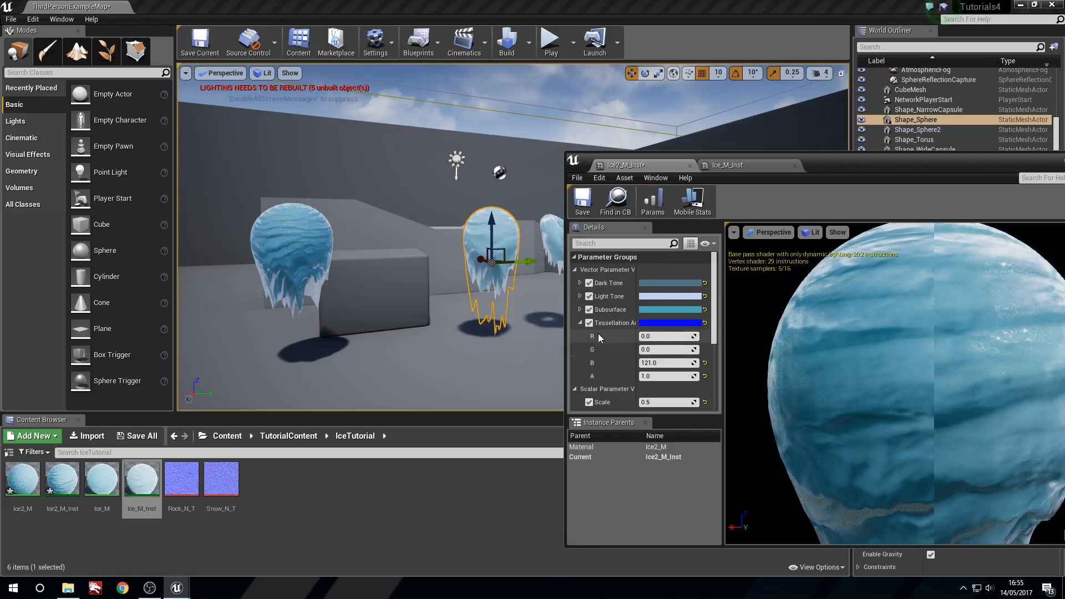
pyautogui.scroll(-2, 601, 310)
pyautogui.click(658, 279)
pyautogui.click(780, 301)
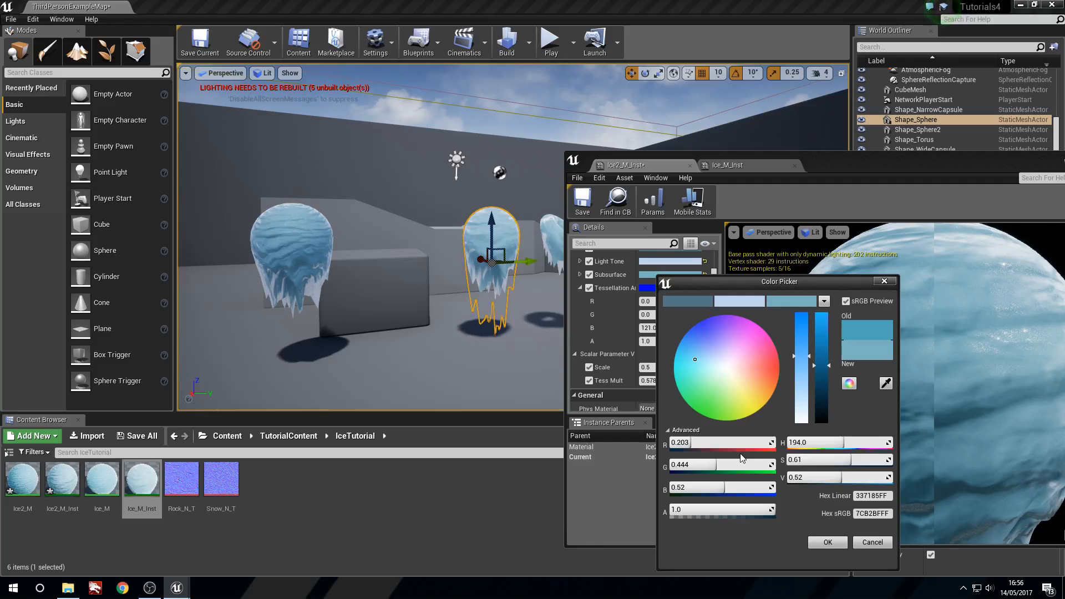
pyautogui.click(827, 540)
pyautogui.click(591, 201)
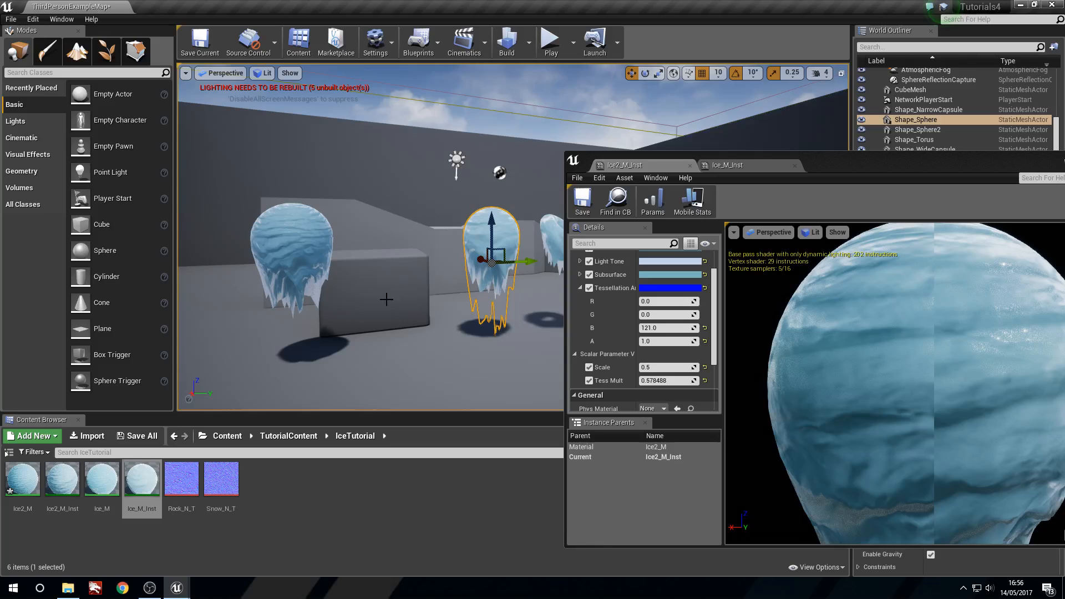
# Select Shape_Sphere2 and copy the Scale value 0.238018 from Ice_M_Inst into Scale in Ice2_M_Inst.
pyautogui.moveTo(371, 239)
pyautogui.mouseDown(button='right')
pyautogui.moveTo(422, 239)
pyautogui.moveTo(369, 238)
pyautogui.mouseUp(button='right')
pyautogui.moveTo(485, 320)
pyautogui.mouseDown(button='right')
pyautogui.moveTo(433, 320)
pyautogui.moveTo(521, 320)
pyautogui.moveTo(485, 320)
pyautogui.mouseUp(button='right')
pyautogui.click(317, 248)
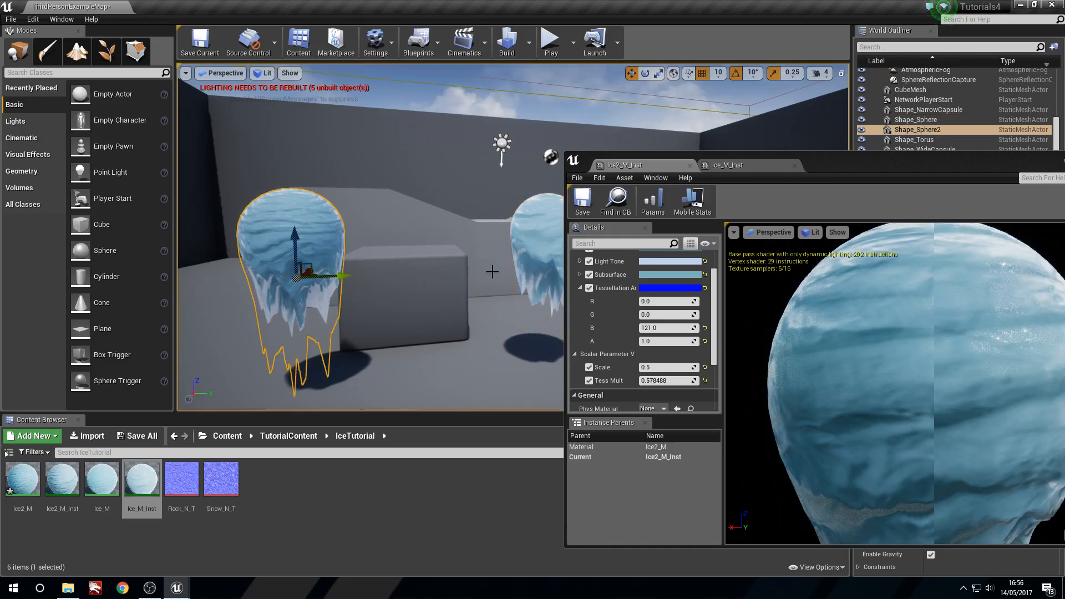
pyautogui.click(731, 165)
pyautogui.scroll(-2, 643, 333)
pyautogui.click(665, 332)
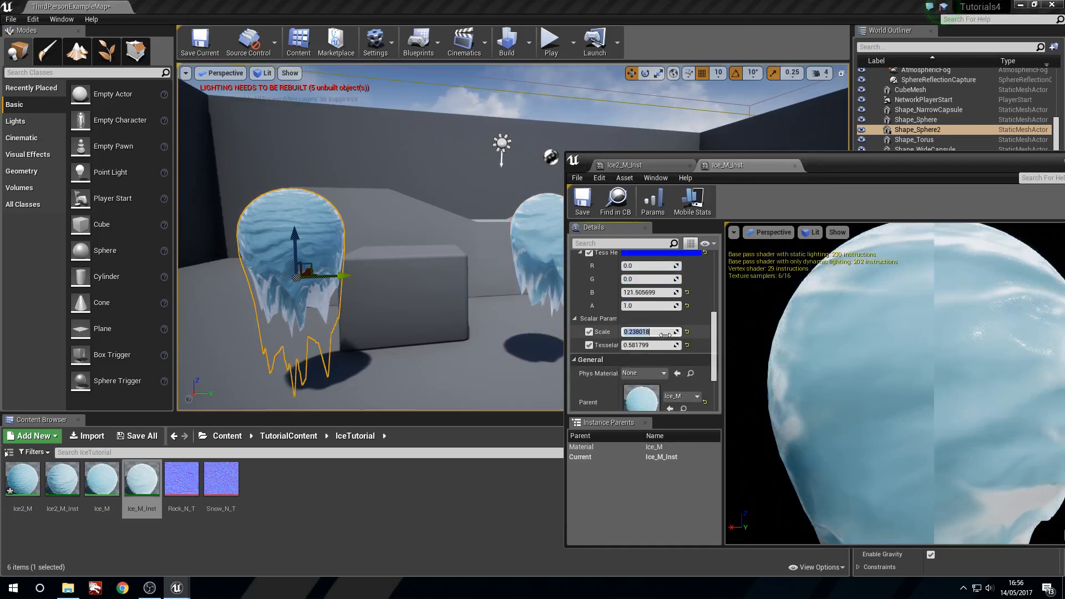
pyautogui.click(623, 165)
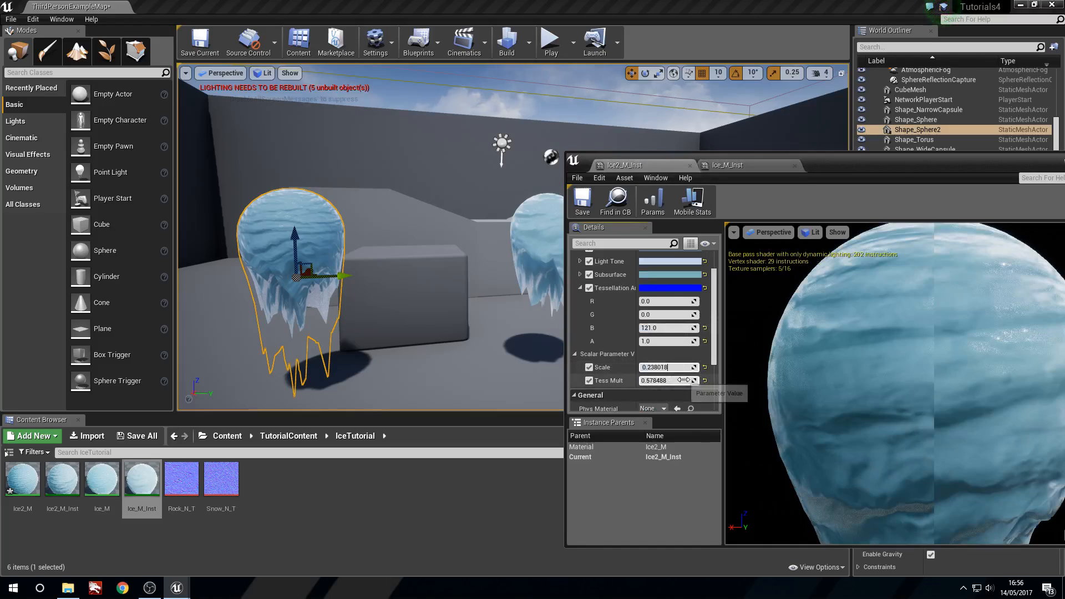
pyautogui.press('Return')
# Select Shape_Sphere, collapse the vector parameters of Ice_M_Inst, and compare its settings with those of Ice2_M_Inst.
pyautogui.moveTo(388, 265); pyautogui.dragTo(368, 240)
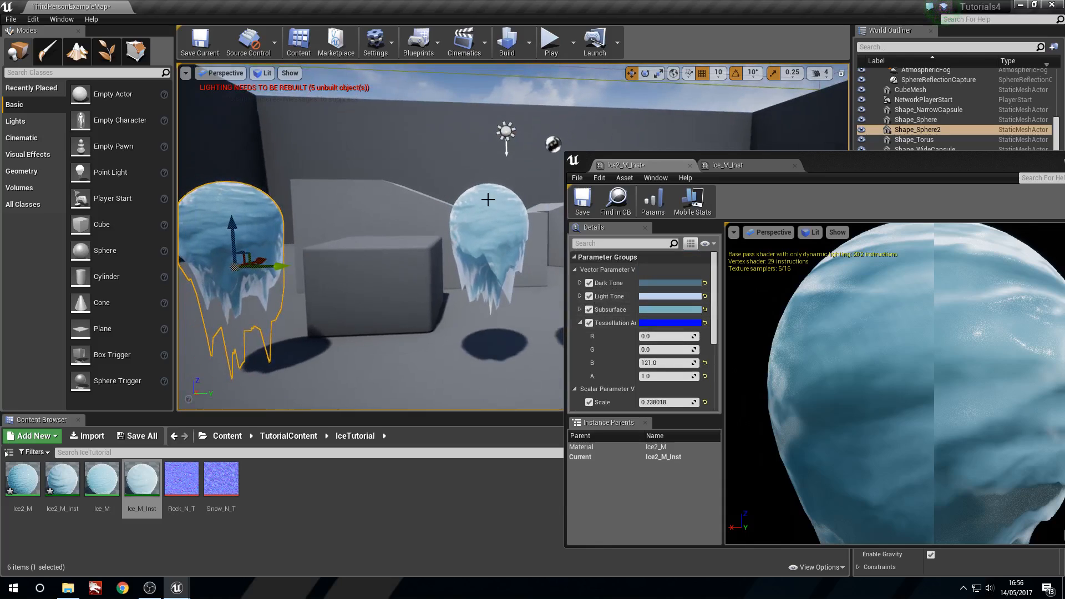
pyautogui.click(492, 216)
pyautogui.click(728, 166)
pyautogui.scroll(-2, 664, 319)
pyautogui.scroll(3, 663, 319)
pyautogui.click(626, 166)
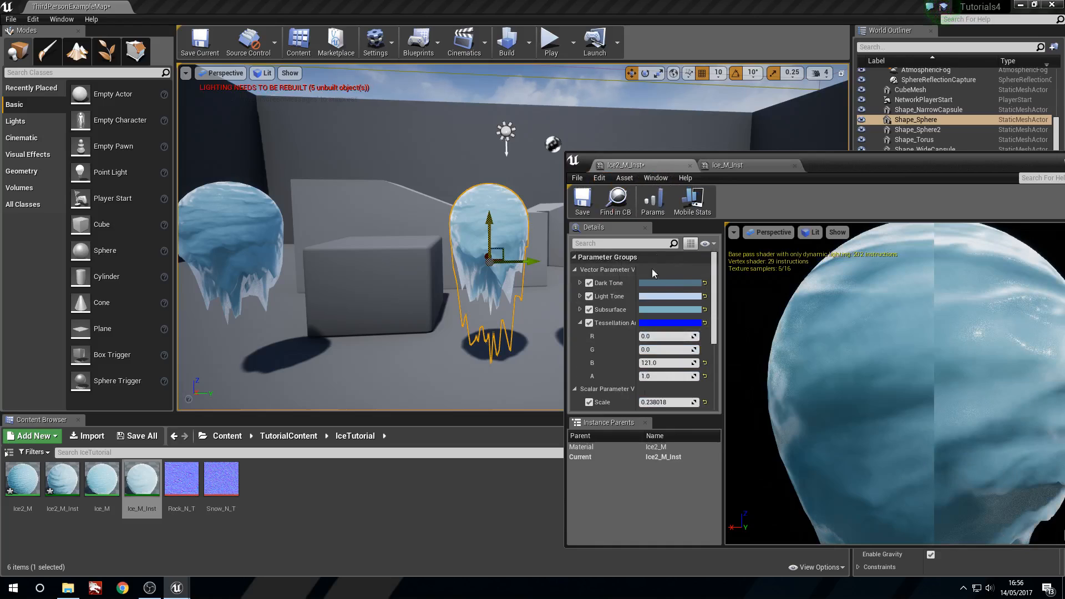
pyautogui.click(716, 165)
pyautogui.click(580, 283)
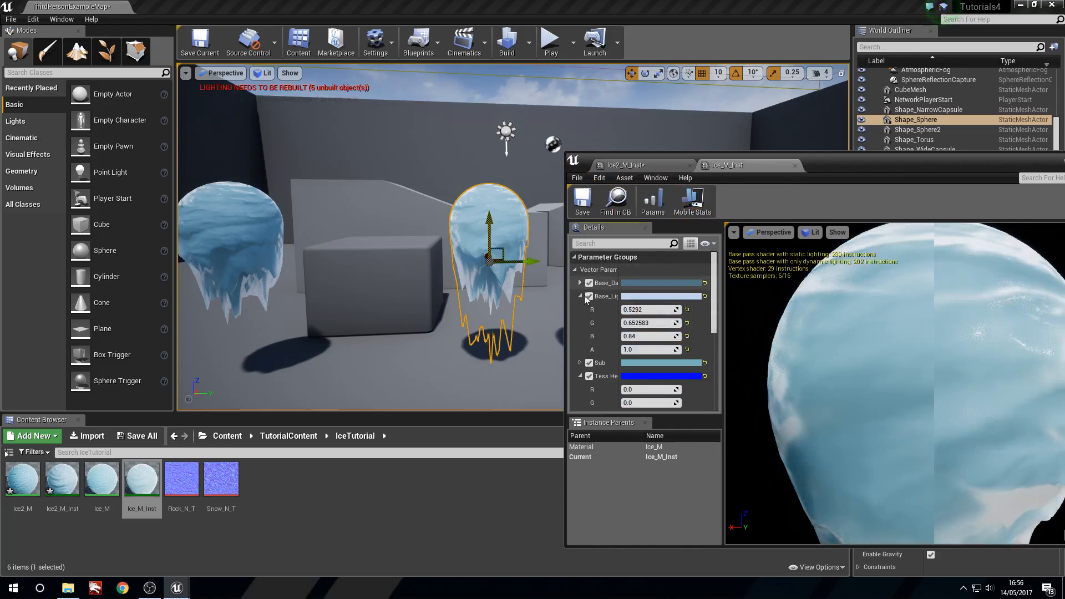
pyautogui.click(580, 296)
pyautogui.click(580, 322)
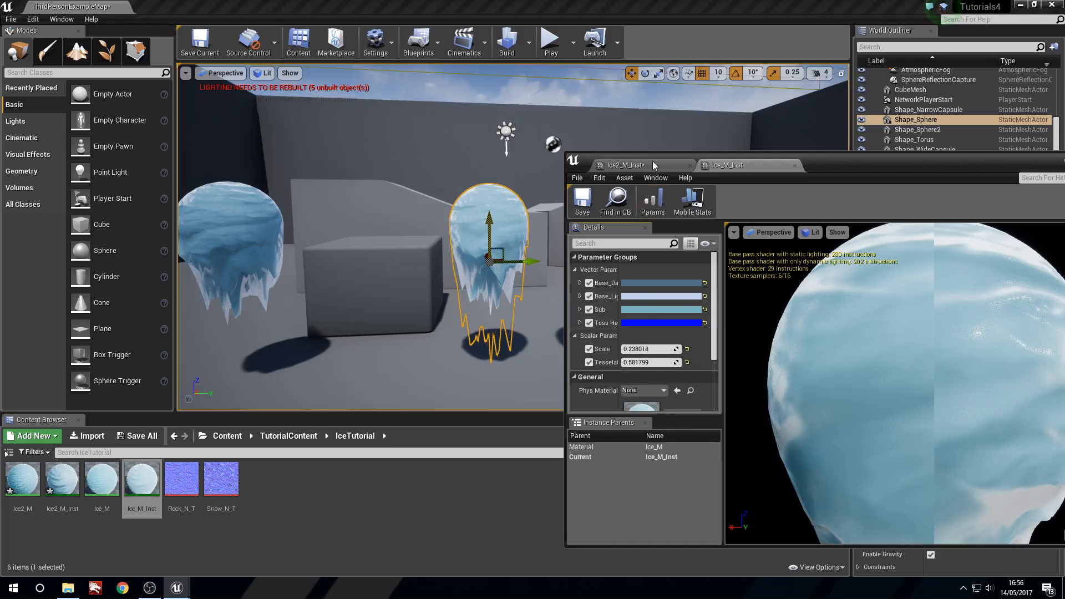
pyautogui.click(658, 177)
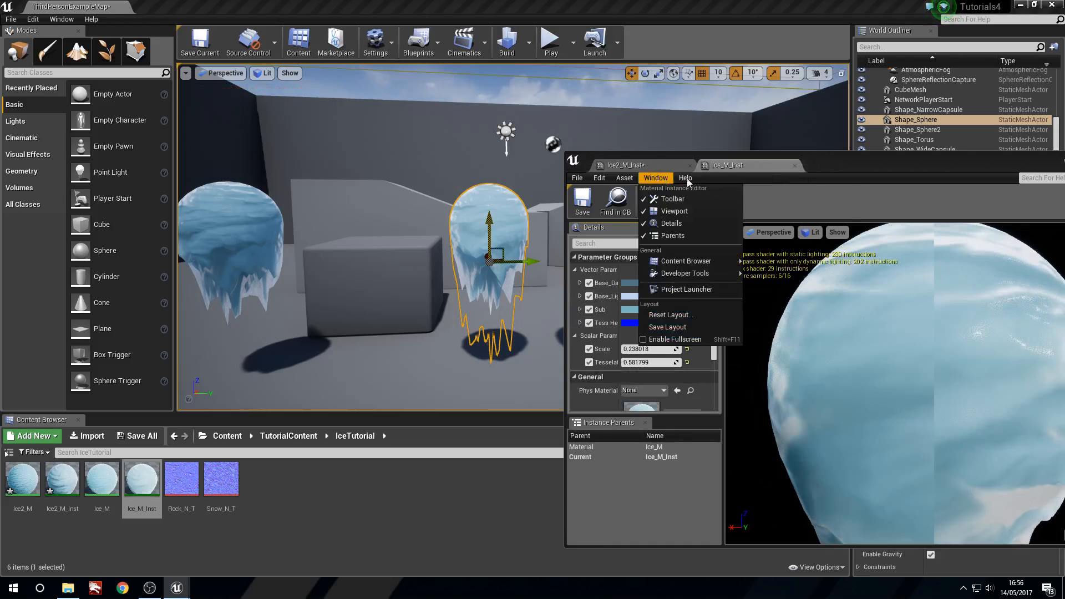
pyautogui.click(650, 167)
pyautogui.click(728, 166)
pyautogui.click(632, 166)
# Bring the level's ice shapes into view and close the material instance editor window.
pyautogui.moveTo(526, 104); pyautogui.dragTo(585, 114, button='right')
pyautogui.click(357, 248)
pyautogui.moveTo(356, 247); pyautogui.dragTo(310, 244, button='right')
pyautogui.moveTo(986, 156); pyautogui.dragTo(727, 167)
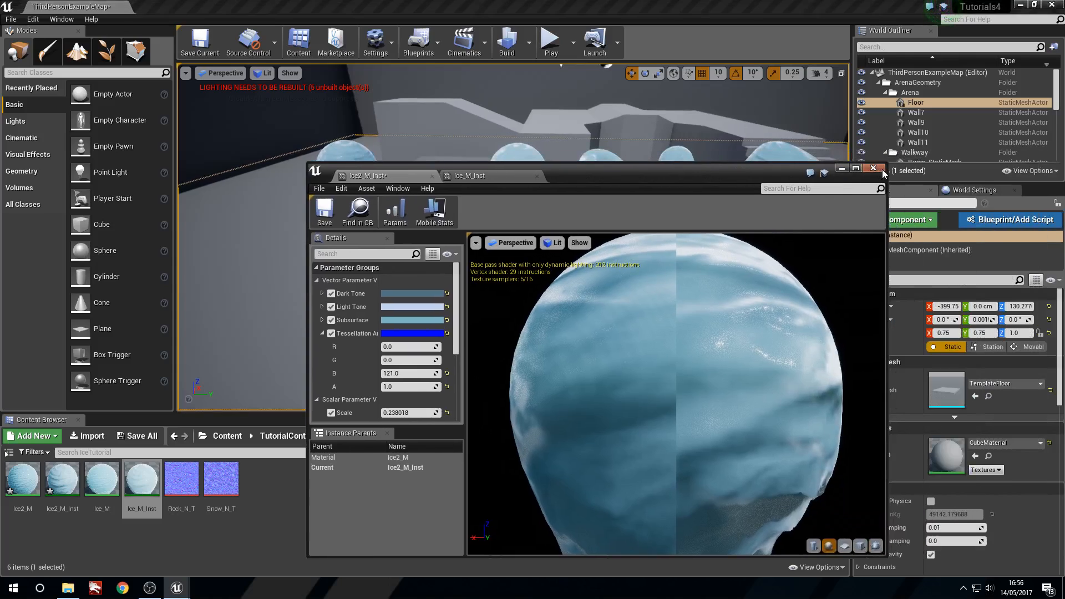
pyautogui.click(878, 169)
# Examine the individual ice shapes in the level and the materials assigned to them.
pyautogui.moveTo(408, 233); pyautogui.dragTo(427, 257, button='right')
pyautogui.click(408, 232)
pyautogui.click(447, 257)
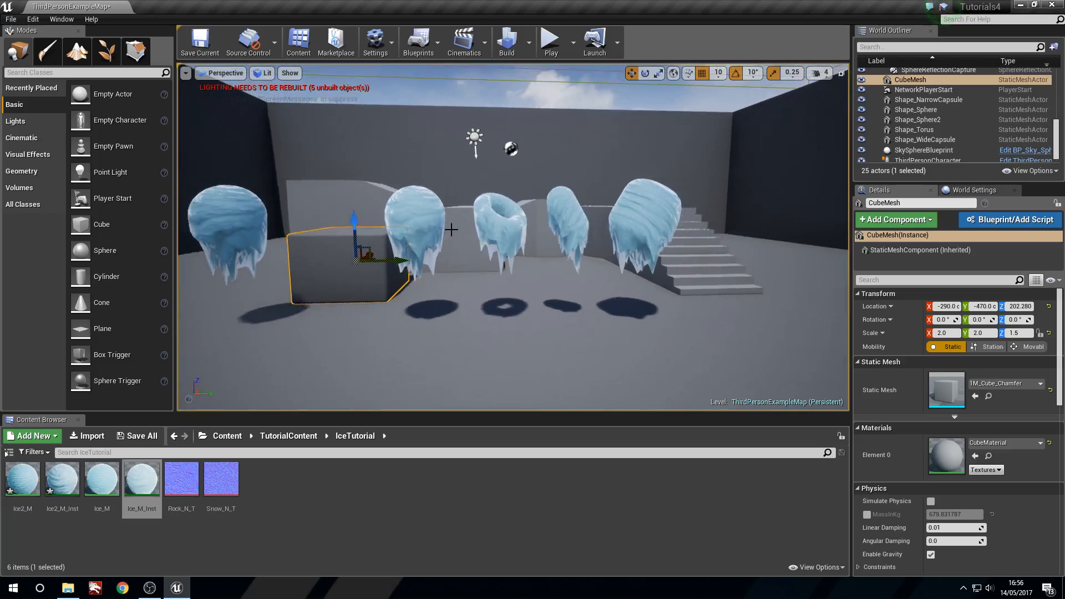
pyautogui.click(428, 257)
pyautogui.click(502, 241)
pyautogui.moveTo(575, 228); pyautogui.dragTo(570, 228)
pyautogui.moveTo(653, 225); pyautogui.dragTo(649, 224)
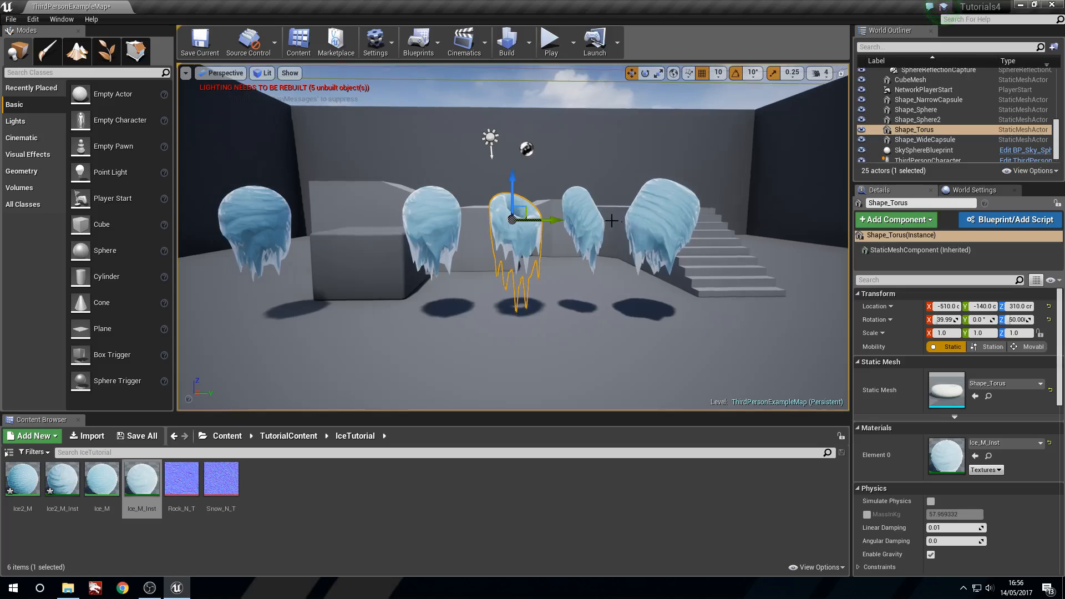
pyautogui.click(589, 221)
pyautogui.click(639, 207)
pyautogui.click(440, 355)
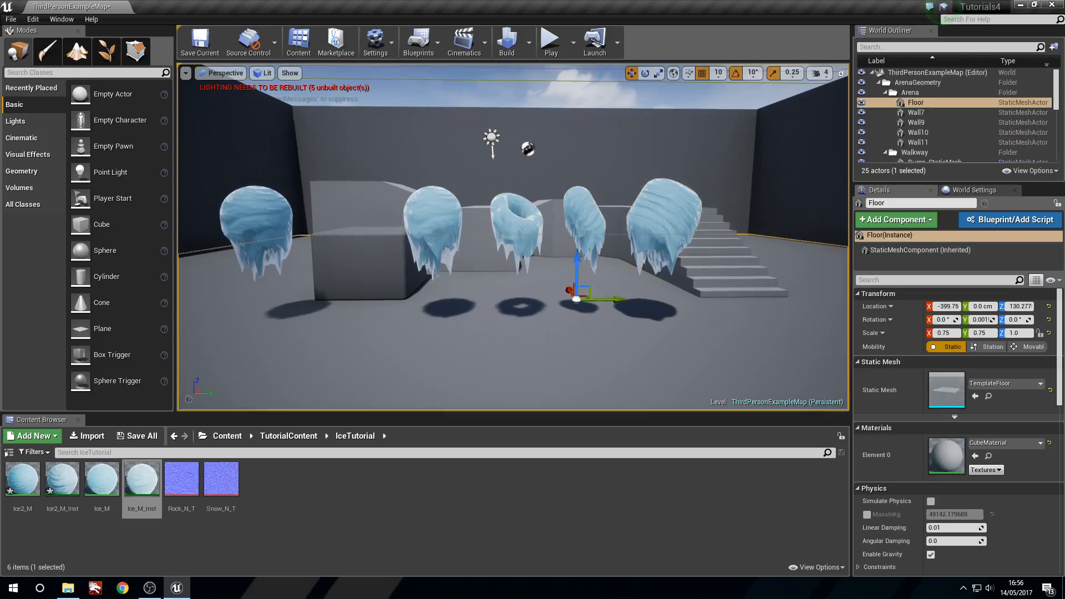
# Compare the whole row of ice shapes in the level from the front.
pyautogui.click(539, 153)
pyautogui.moveTo(581, 149); pyautogui.dragTo(581, 216)
pyautogui.click(581, 333)
pyautogui.moveTo(581, 332); pyautogui.dragTo(576, 333)
pyautogui.press('w')
pyautogui.moveTo(576, 333); pyautogui.dragTo(664, 292, button='right')
pyautogui.press('d')
pyautogui.press('a')
pyautogui.press('s')
pyautogui.press('d')
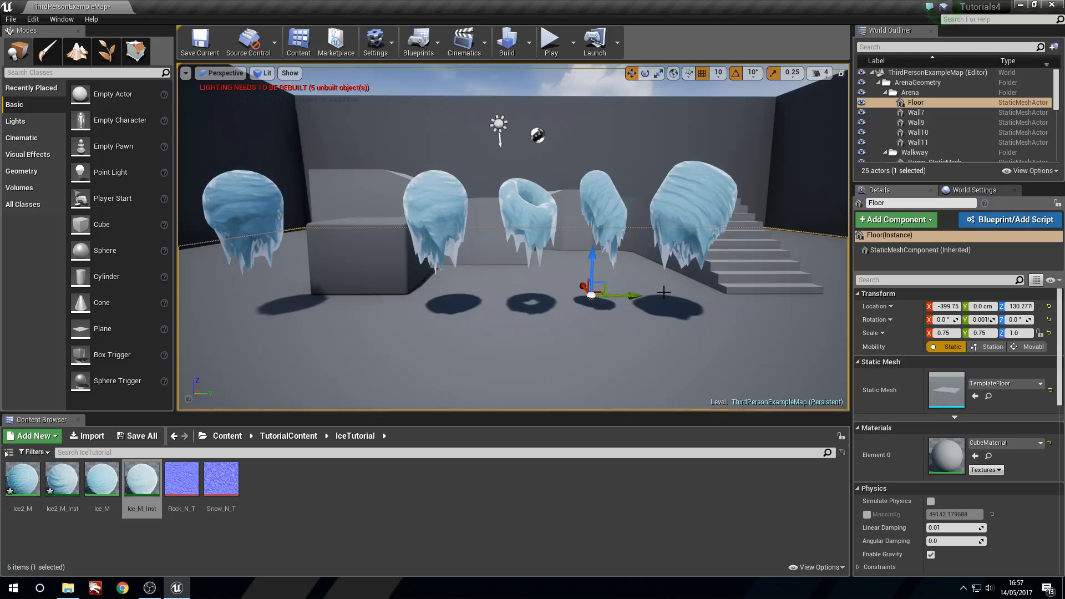
# Duplicate Shape_Torus and Shape_NarrowCapsule along the Y axis, placing the copies at Y -450 and Y -680.
pyautogui.click(541, 244)
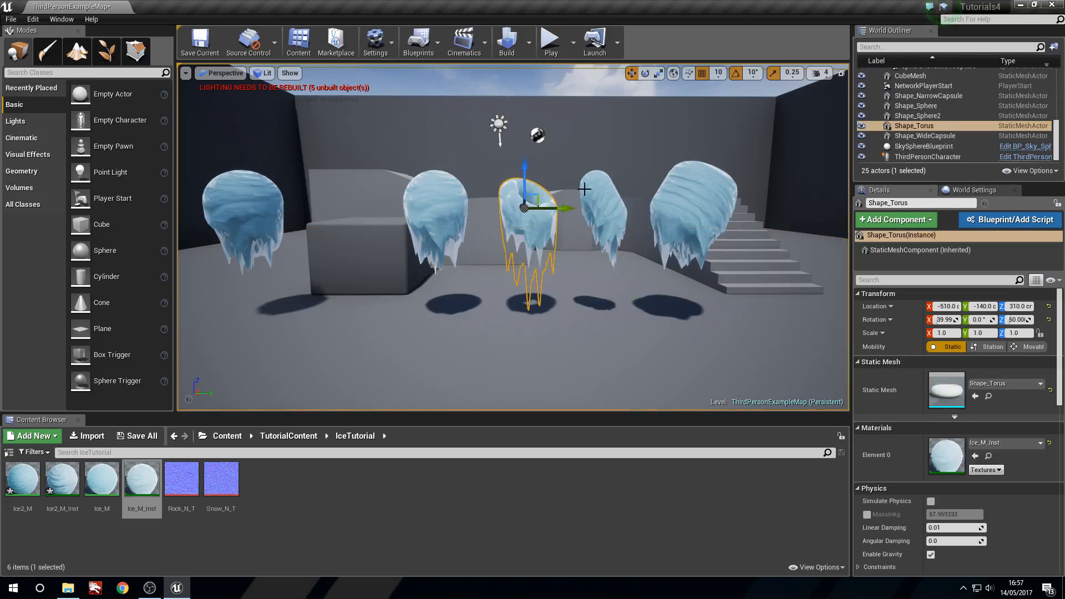
pyautogui.keyDown('alt'); pyautogui.moveTo(565, 209); pyautogui.dragTo(372, 200); pyautogui.keyUp('alt')
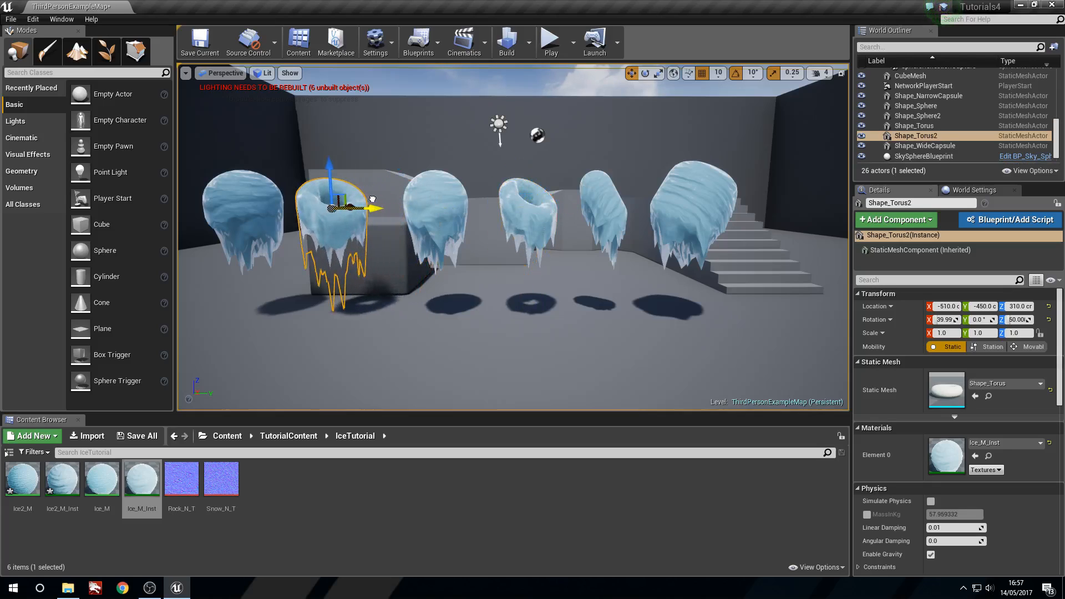
pyautogui.click(603, 213)
pyautogui.keyDown('alt'); pyautogui.moveTo(650, 227); pyautogui.dragTo(212, 206); pyautogui.keyUp('alt')
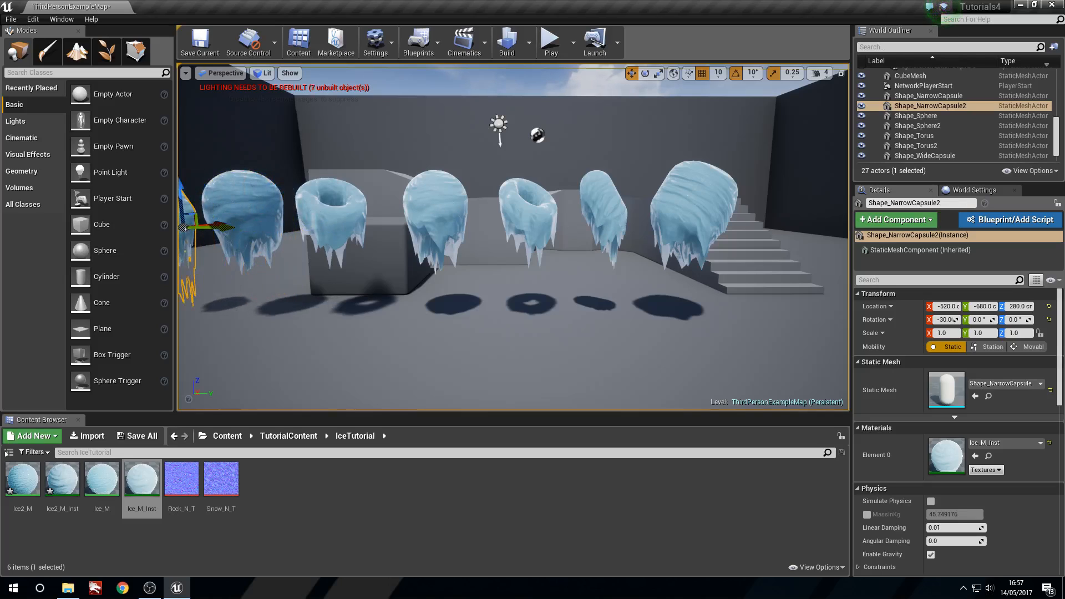
# Duplicate Shape_WideCapsule along the Y axis and place the copy at Y -870, beyond the other ice shapes.
pyautogui.click(708, 226)
pyautogui.keyDown('alt'); pyautogui.moveTo(712, 228); pyautogui.dragTo(278, 228); pyautogui.keyUp('alt')
pyautogui.press('f')
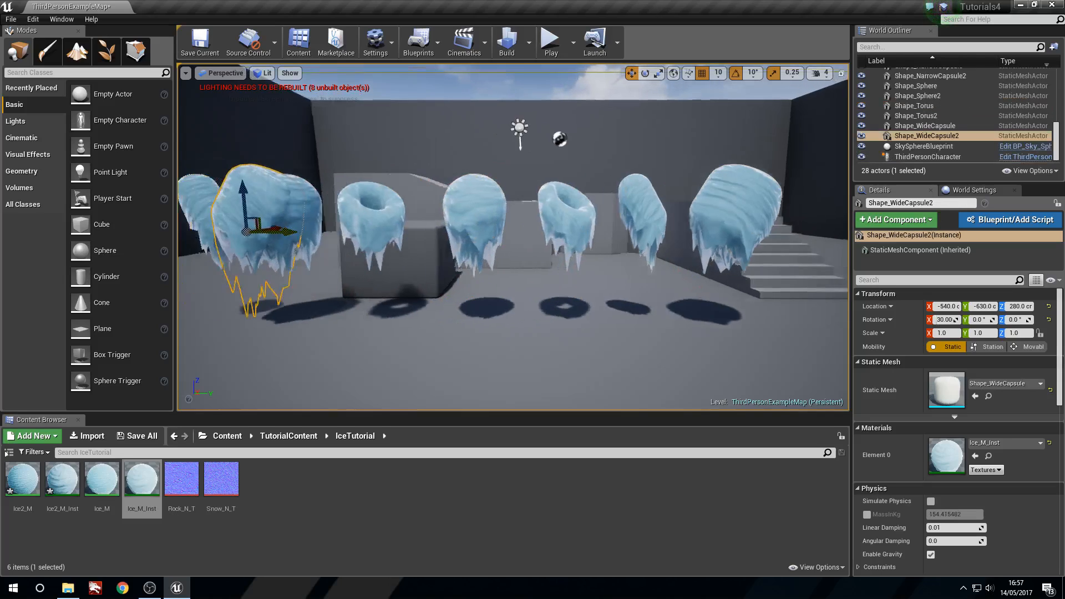
pyautogui.moveTo(554, 240); pyautogui.dragTo(398, 239)
# Apply the Ice2_M_Inst material to the duplicated wide capsule and view the full row of shapes.
pyautogui.moveTo(64, 487); pyautogui.dragTo(634, 212)
pyautogui.press('d')
pyautogui.moveTo(635, 212); pyautogui.dragTo(664, 196, button='right')
pyautogui.press('w')
pyautogui.press('s')
pyautogui.press('d')
# Open the Ice_M material and examine its output connections and the base color, Fresnel, and Lerp nodes.
pyautogui.doubleClick(101, 478)
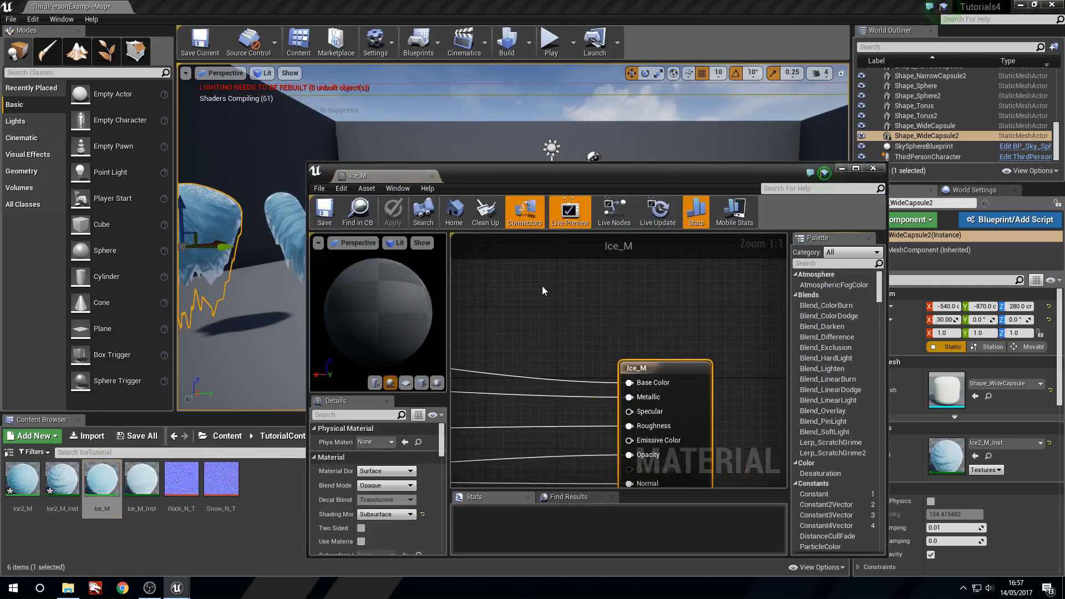
pyautogui.moveTo(543, 290); pyautogui.dragTo(734, 355, button='right')
pyautogui.moveTo(553, 332); pyautogui.dragTo(596, 404, button='right')
pyautogui.moveTo(615, 360); pyautogui.dragTo(560, 275, button='right')
pyautogui.scroll(-3, 561, 336)
pyautogui.moveTo(584, 467); pyautogui.dragTo(456, 265, button='right')
pyautogui.moveTo(584, 388); pyautogui.dragTo(696, 410, button='right')
pyautogui.scroll(-3, 682, 404)
pyautogui.moveTo(616, 331); pyautogui.dragTo(513, 382, button='right')
pyautogui.scroll(3, 517, 372)
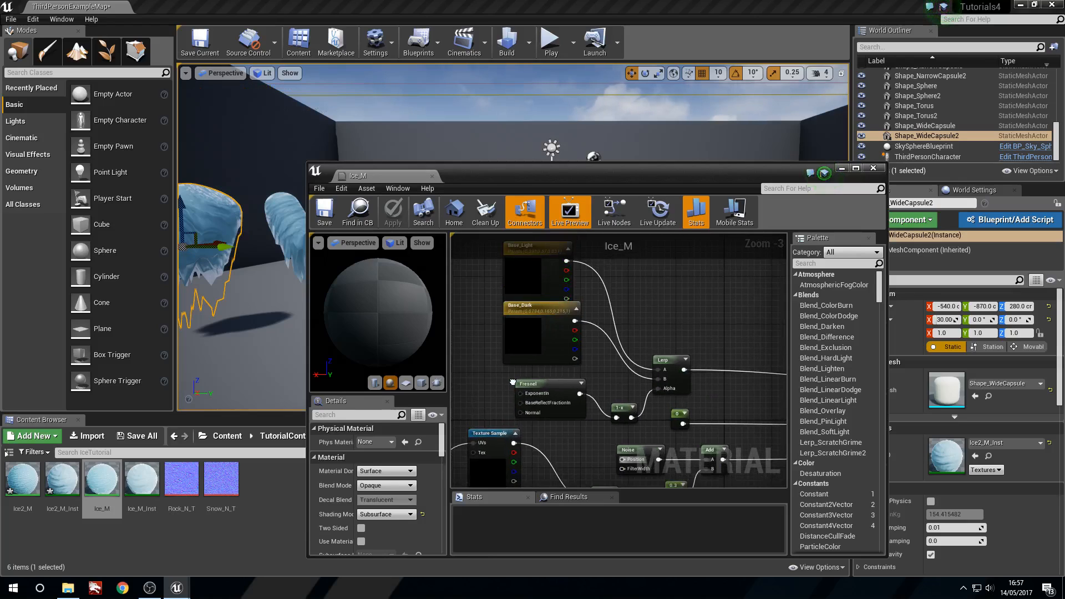
# Examine the texture, displacement, and tessellation nodes of Ice_M, then close the material.
pyautogui.moveTo(593, 418); pyautogui.dragTo(594, 388, button='right')
pyautogui.moveTo(626, 438); pyautogui.dragTo(531, 350, button='right')
pyautogui.moveTo(667, 465); pyautogui.dragTo(351, 412, button='right')
pyautogui.moveTo(618, 355); pyautogui.dragTo(542, 434, button='right')
pyautogui.moveTo(258, 459); pyautogui.dragTo(447, 412, button='right')
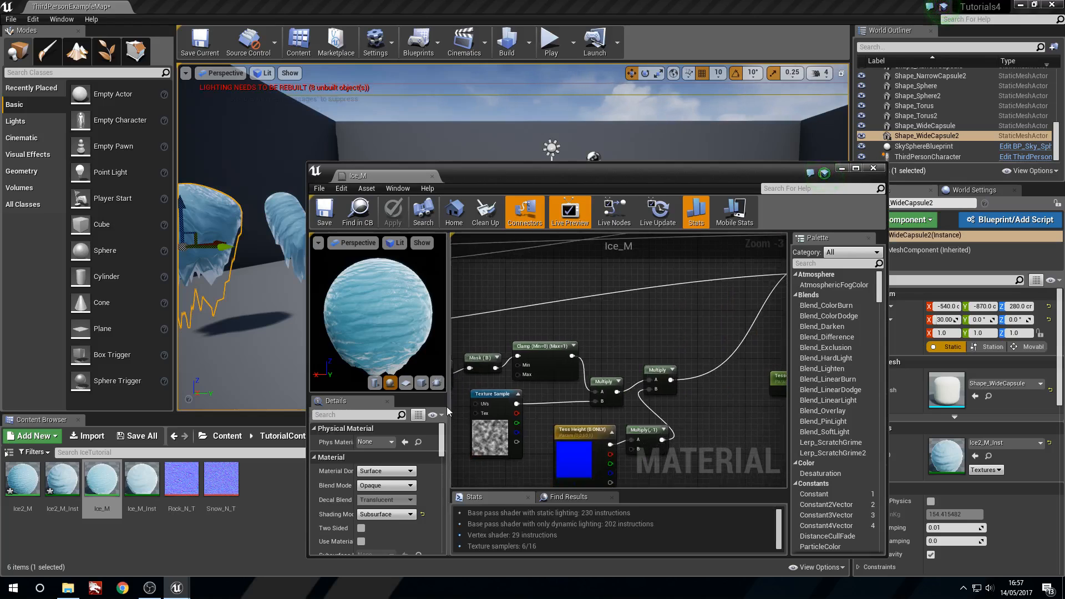
pyautogui.moveTo(686, 366); pyautogui.dragTo(496, 370, button='right')
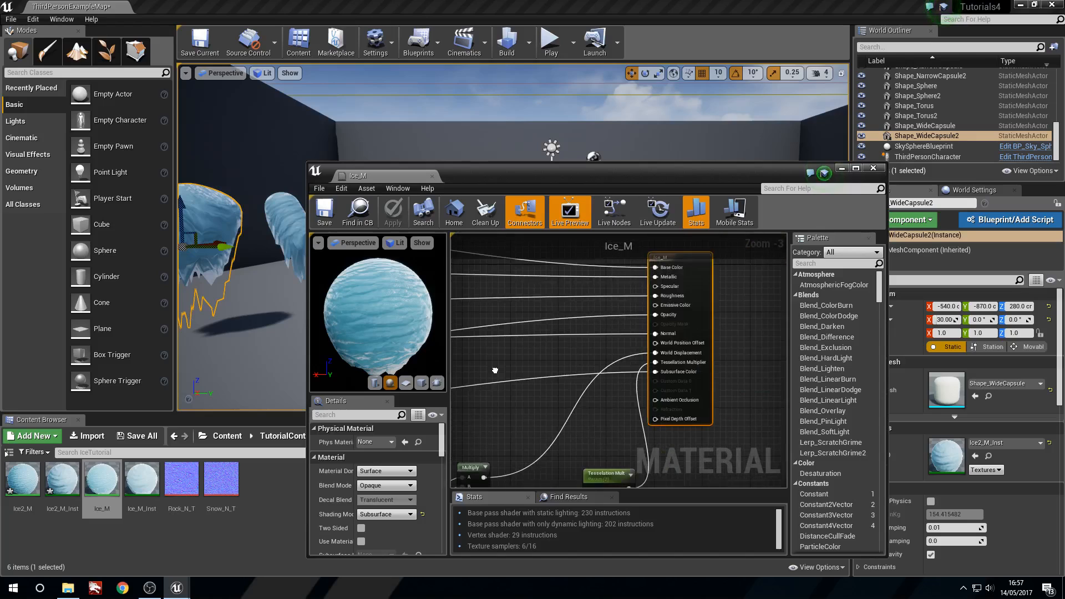
pyautogui.click(872, 169)
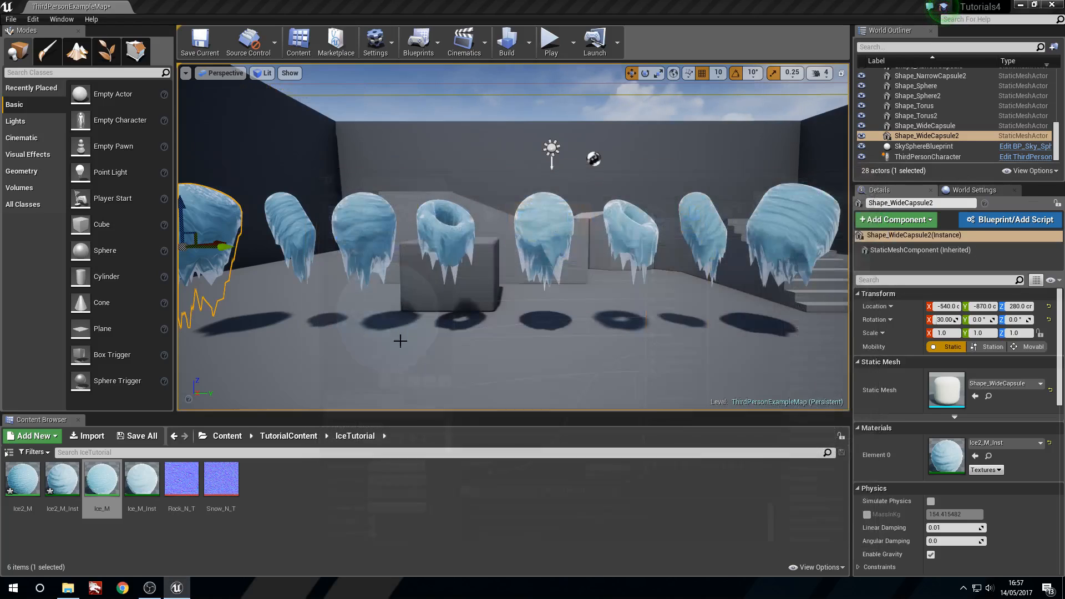
# Open the Ice2_M material and move the constant 0 node feeding Metallic farther from the material output.
pyautogui.doubleClick(22, 478)
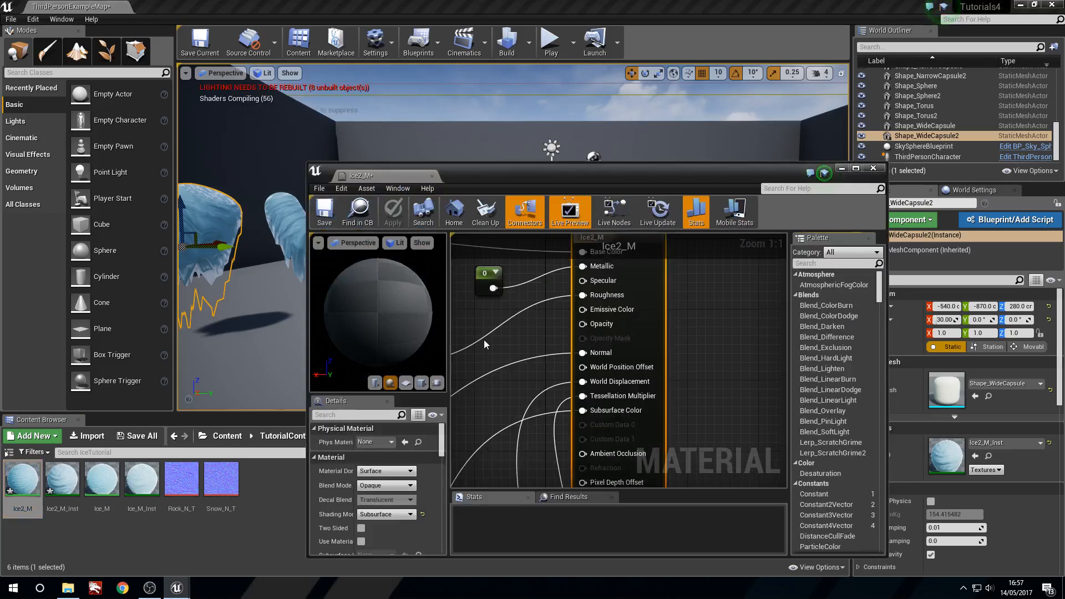
pyautogui.moveTo(484, 339); pyautogui.dragTo(569, 330, button='right')
pyautogui.moveTo(592, 301); pyautogui.dragTo(557, 283)
pyautogui.moveTo(736, 373); pyautogui.dragTo(706, 372, button='right')
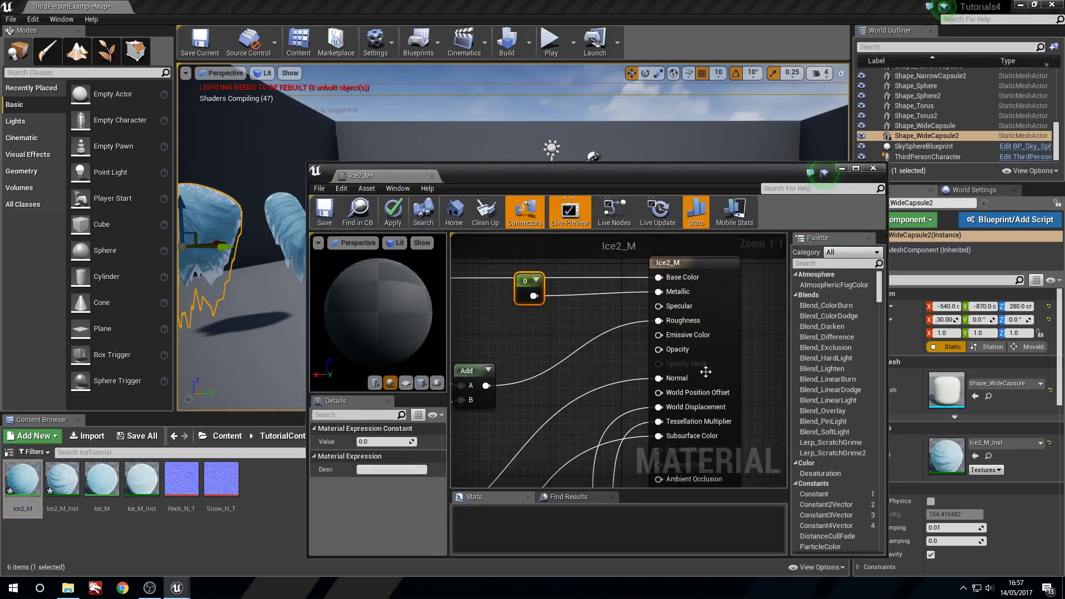
# Connect a new constant of 0.2 to the Opacity input of Ice2_M, apply the change, and close the material.
pyautogui.doubleClick(596, 175)
pyautogui.moveTo(494, 200); pyautogui.dragTo(669, 279, button='right')
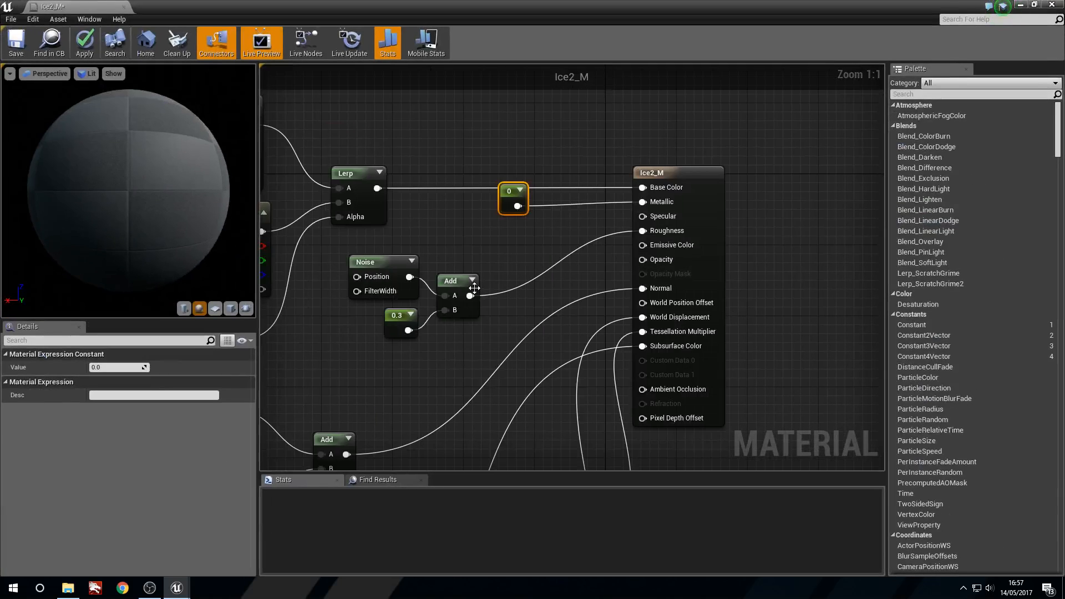
pyautogui.press('1')
pyautogui.click(569, 283)
pyautogui.moveTo(579, 290); pyautogui.dragTo(660, 262)
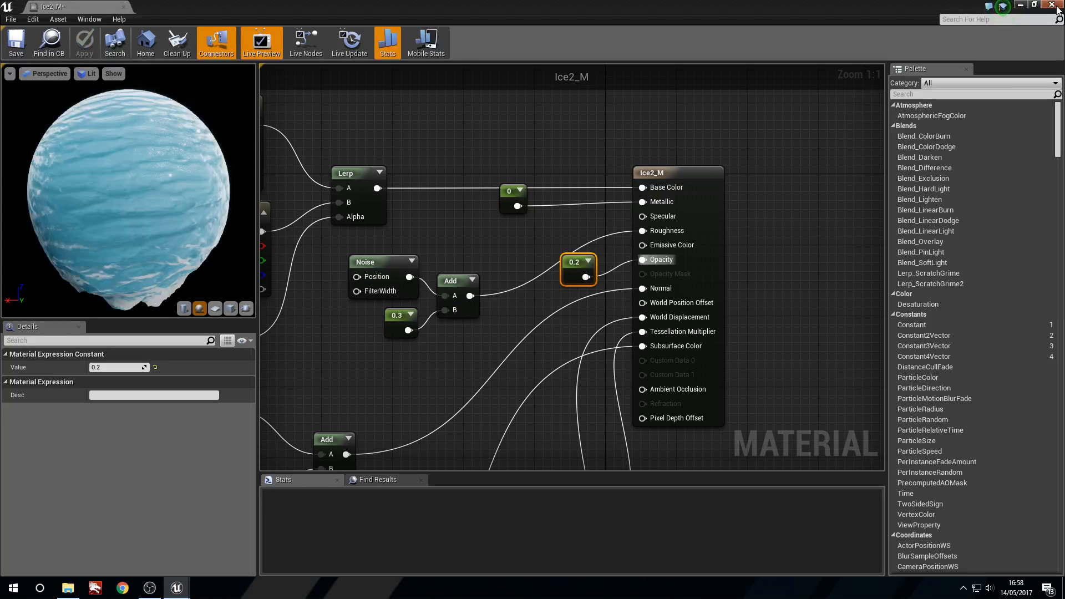
pyautogui.click(1054, 6)
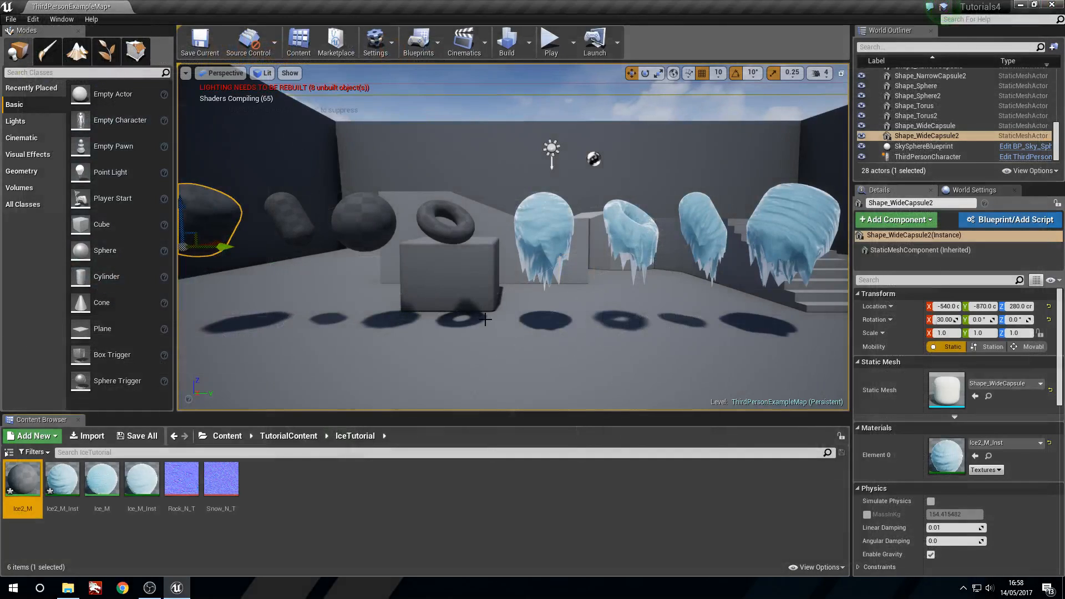
# Compare the duplicated shapes with the original ice shapes in the level and postpone the autosave.
pyautogui.moveTo(431, 300); pyautogui.dragTo(377, 266)
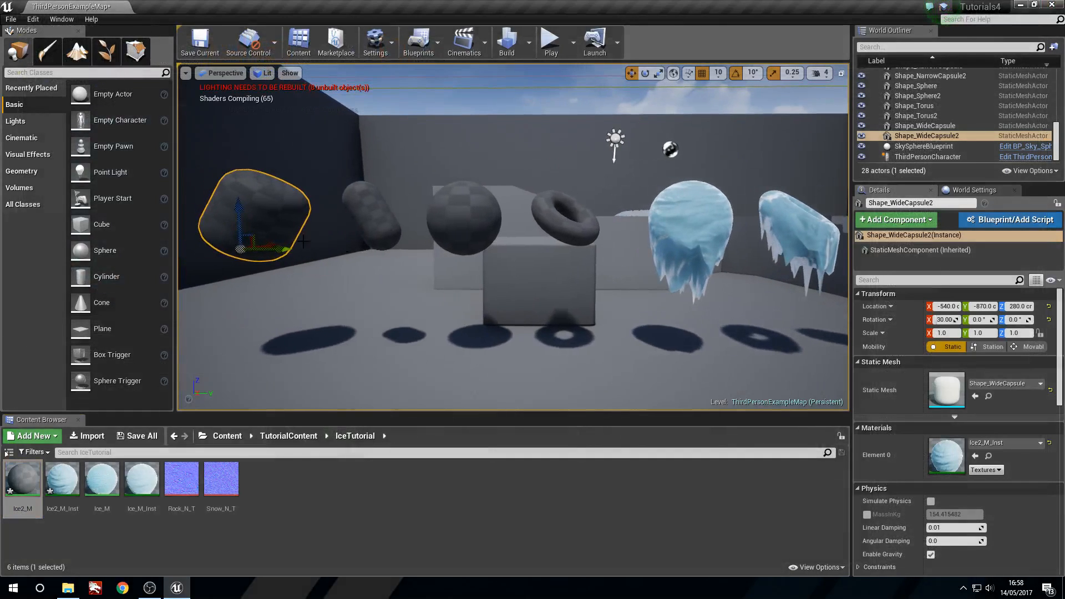
pyautogui.click(375, 207)
pyautogui.click(477, 217)
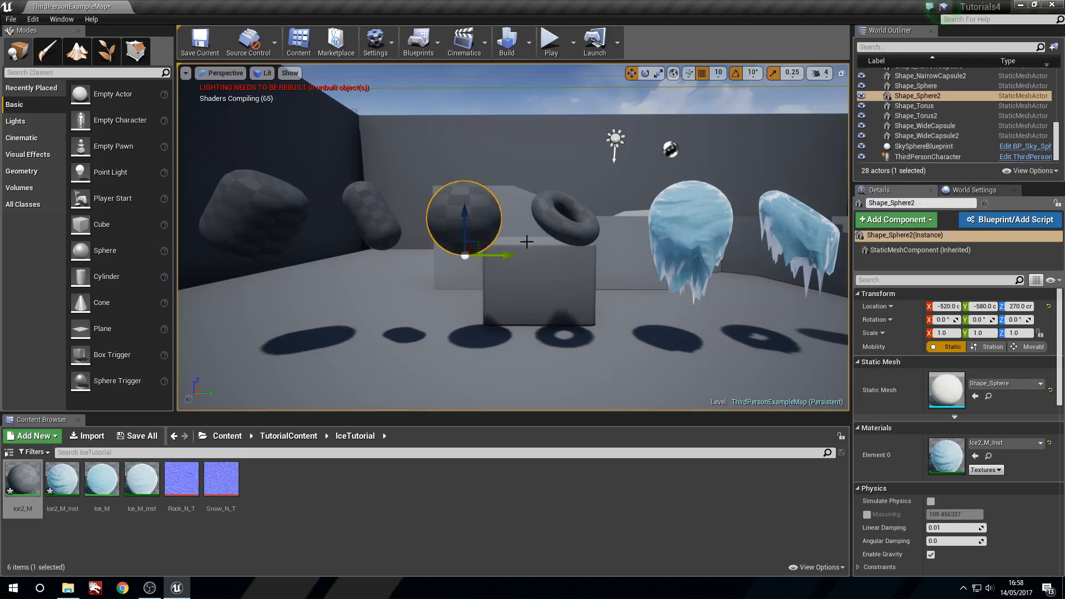
pyautogui.click(566, 230)
pyautogui.click(574, 321)
pyautogui.moveTo(574, 321); pyautogui.dragTo(690, 349, button='right')
pyautogui.click(635, 294)
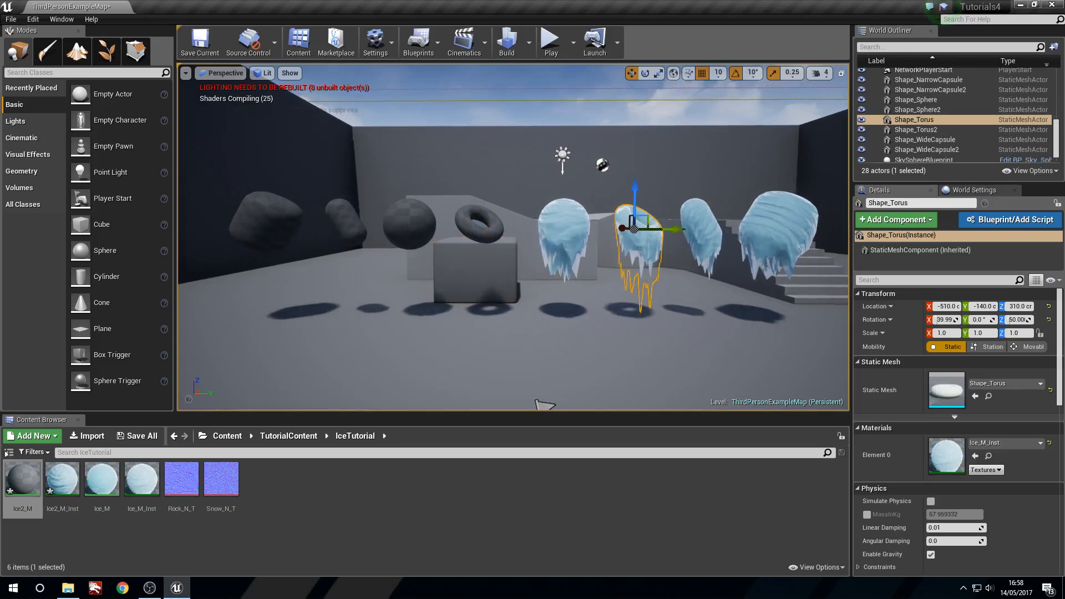
pyautogui.click(676, 327)
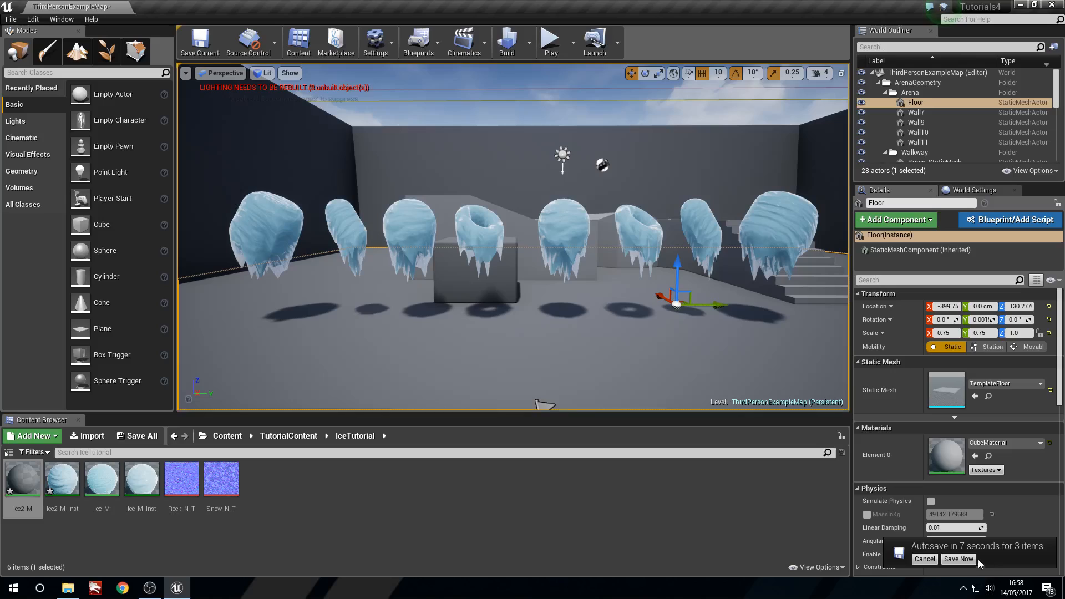
pyautogui.click(924, 560)
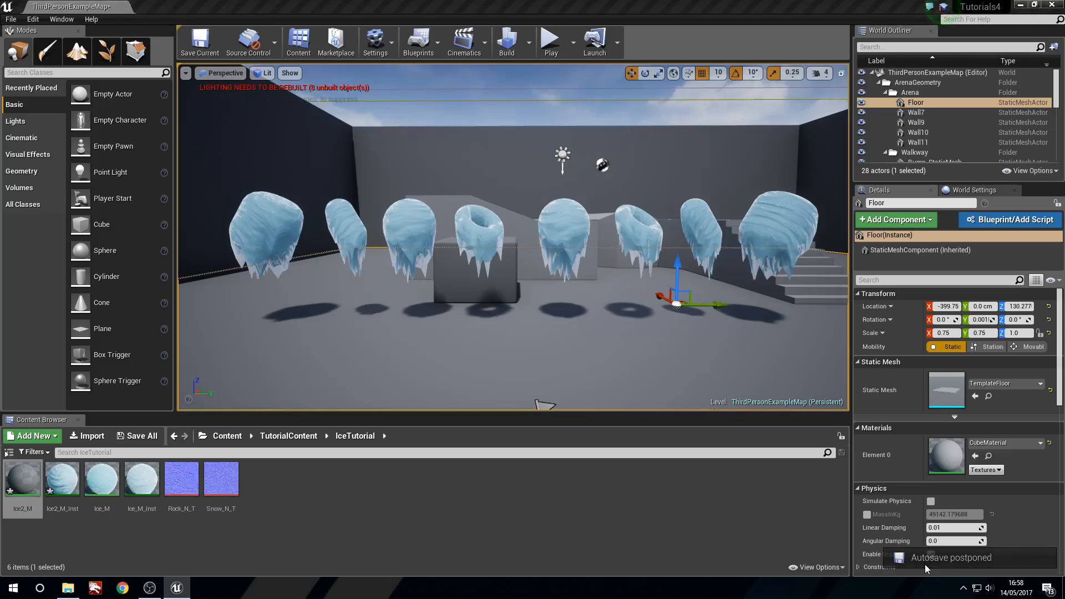
# Reopen the Ice2_M material, examine its full node graph around the material output, and close it.
pyautogui.doubleClick(27, 467)
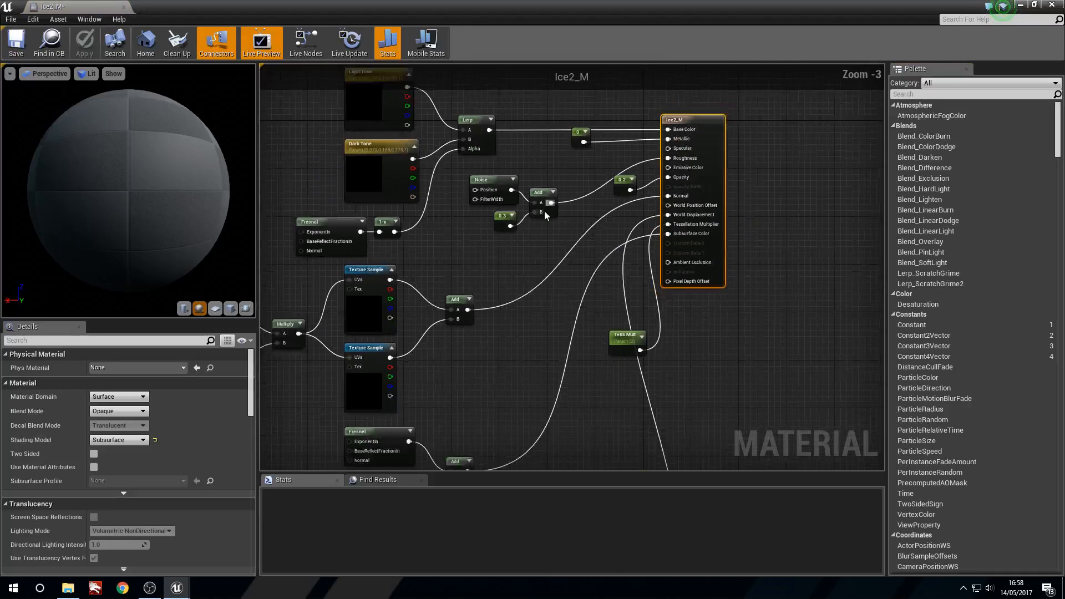
pyautogui.scroll(-1, 544, 211)
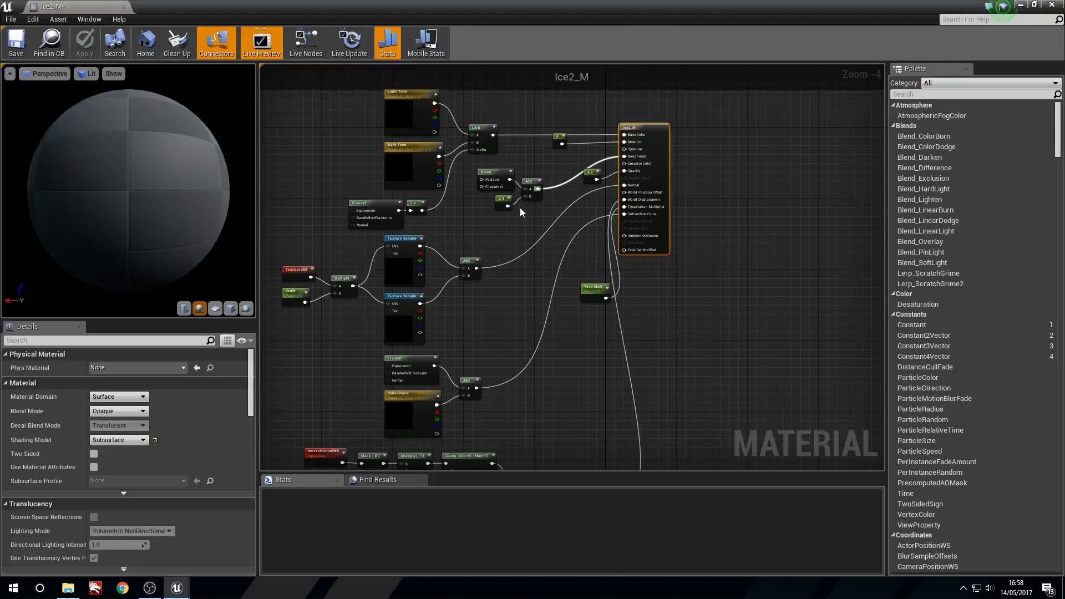
pyautogui.scroll(-1, 538, 200)
pyautogui.moveTo(531, 255); pyautogui.dragTo(410, 294, button='right')
pyautogui.scroll(1, 409, 295)
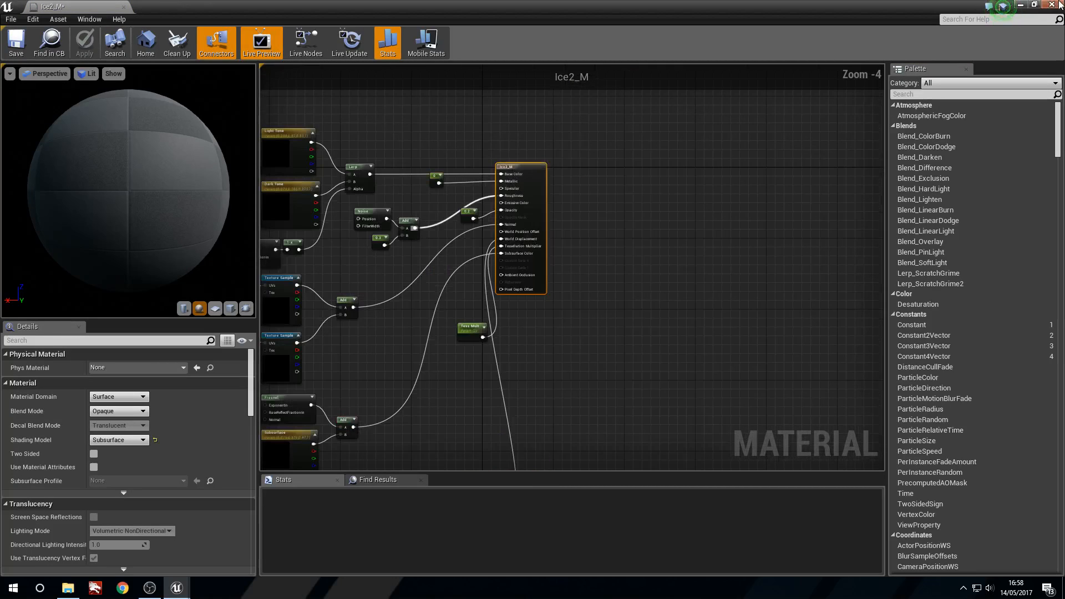
pyautogui.click(1057, 4)
# Raise the walkway's bump block off the floor and apply the Ice2_M_Inst material to it.
pyautogui.scroll(3, 513, 239)
pyautogui.moveTo(513, 238); pyautogui.dragTo(405, 222, button='right')
pyautogui.moveTo(478, 224); pyautogui.dragTo(471, 277)
pyautogui.moveTo(472, 277); pyautogui.dragTo(596, 333, button='right')
pyautogui.click(568, 318)
pyautogui.moveTo(441, 266); pyautogui.dragTo(441, 191)
pyautogui.moveTo(53, 488); pyautogui.dragTo(494, 211)
pyautogui.moveTo(493, 211)
pyautogui.mouseDown(button='right')
pyautogui.moveTo(501, 222)
pyautogui.moveTo(502, 199)
pyautogui.mouseUp(button='right')
pyautogui.click(502, 266)
pyautogui.moveTo(502, 266); pyautogui.dragTo(452, 180, button='right')
pyautogui.click(510, 183)
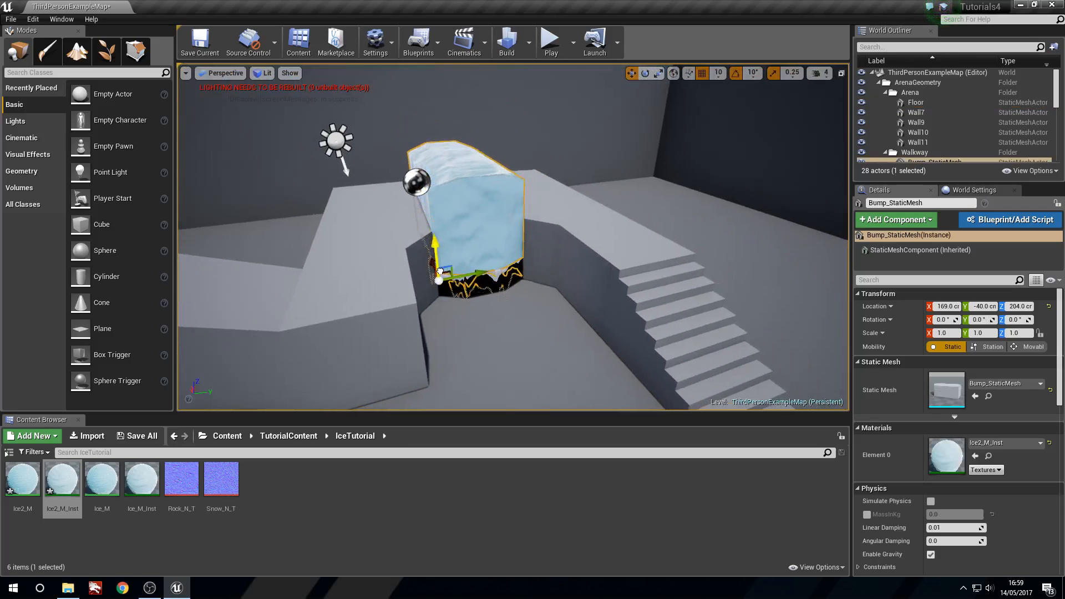
# Undo the latest changes made to the walkway's bump block.
pyautogui.hotkey('ctrl', 'z')
pyautogui.hotkey('ctrl', 'z')
pyautogui.hotkey('ctrl', 'z')
pyautogui.hotkey('ctrl', 'z')
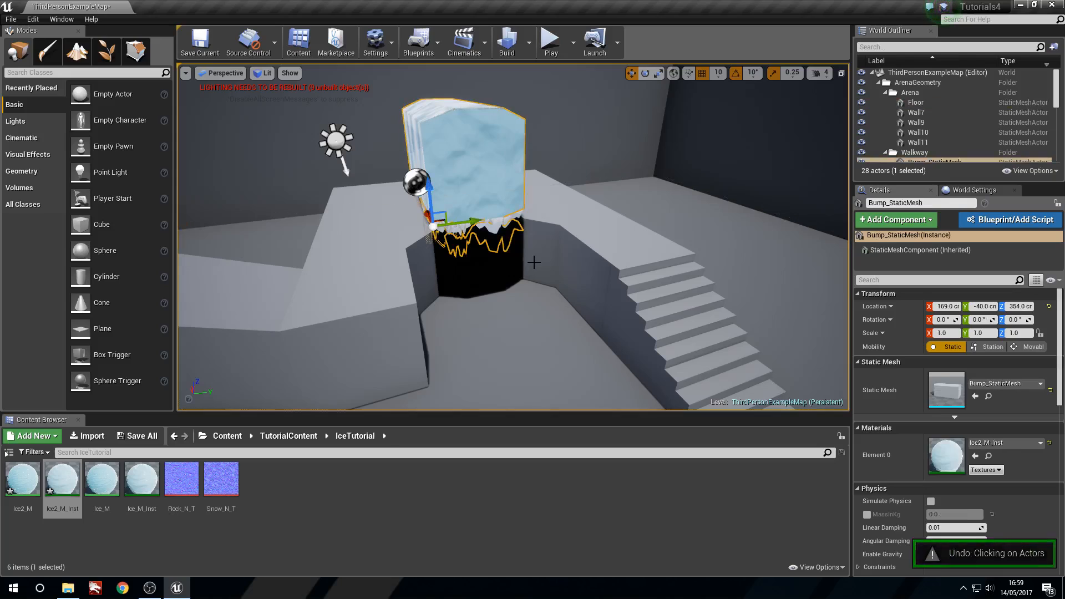
# Try rotating the Ice_M_Inst torus to see how its icicles react, and undo the rotation.
pyautogui.click(434, 296)
pyautogui.moveTo(434, 295); pyautogui.dragTo(638, 233, button='right')
pyautogui.click(425, 241)
pyautogui.click(596, 229)
pyautogui.press('e')
pyautogui.moveTo(527, 239); pyautogui.dragTo(527, 200, button='right')
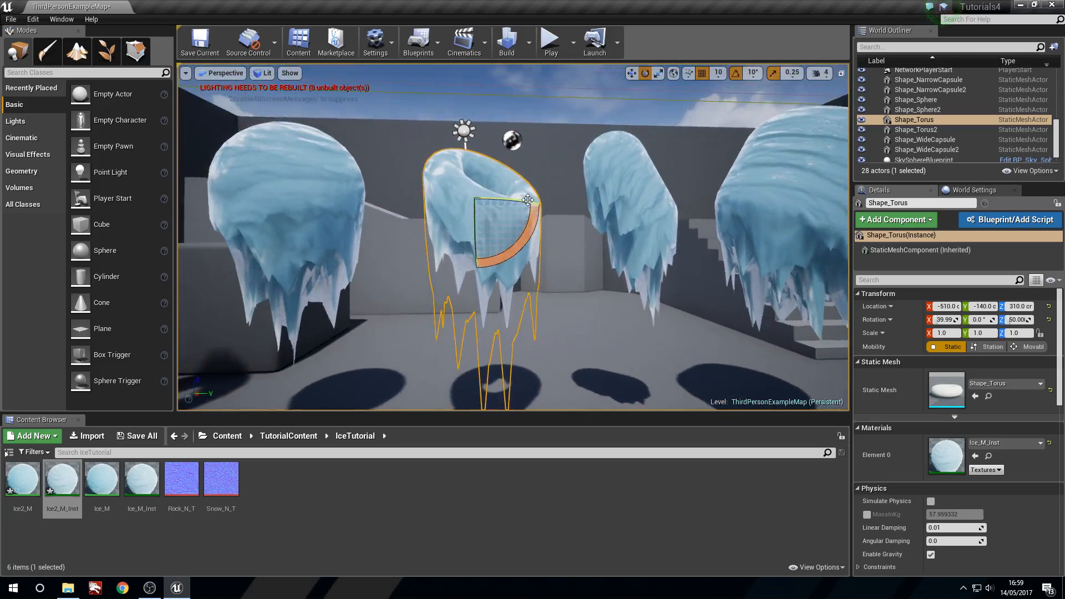
pyautogui.moveTo(534, 224); pyautogui.dragTo(442, 147)
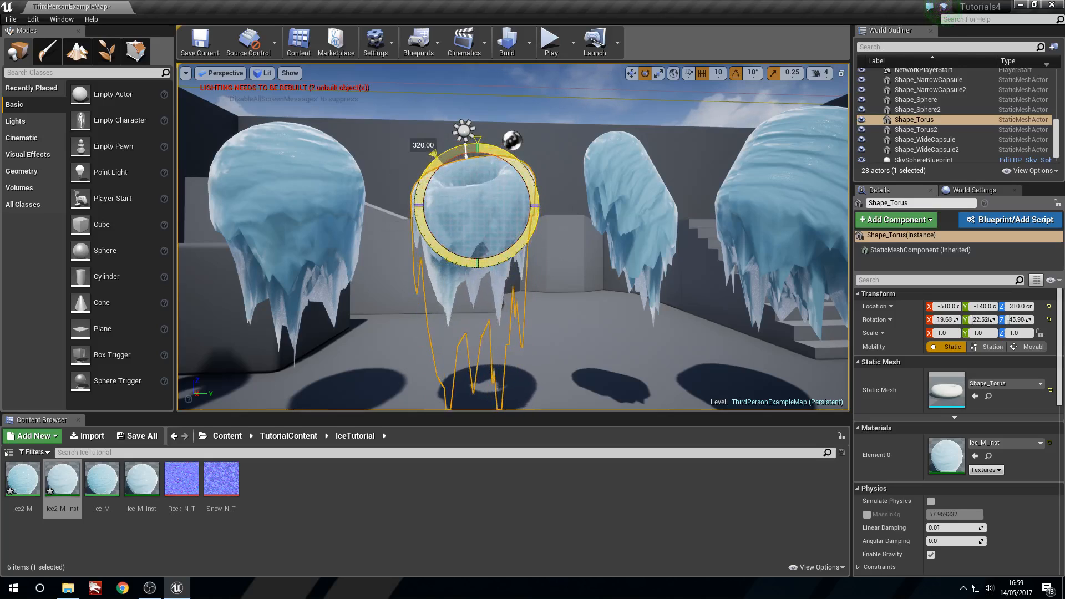
pyautogui.hotkey('ctrl', 'z')
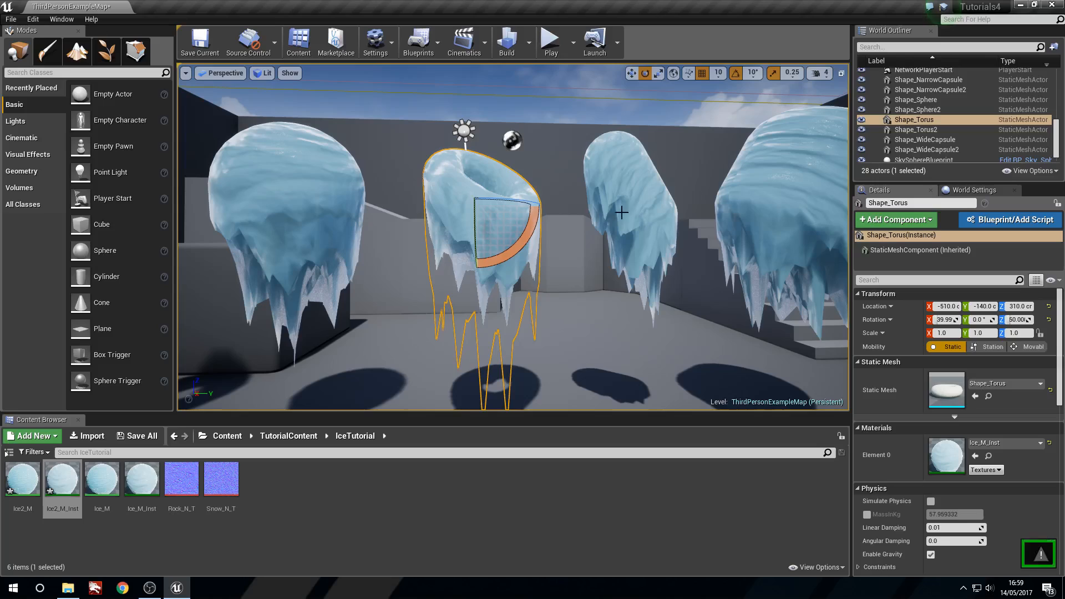
# Try rotating the narrow capsule and the sphere with Ice_M_Inst, undoing each rotation.
pyautogui.click(616, 283)
pyautogui.moveTo(651, 177); pyautogui.dragTo(613, 197)
pyautogui.hotkey('ctrl', 'z')
pyautogui.click(285, 204)
pyautogui.moveTo(285, 204); pyautogui.dragTo(345, 191, button='right')
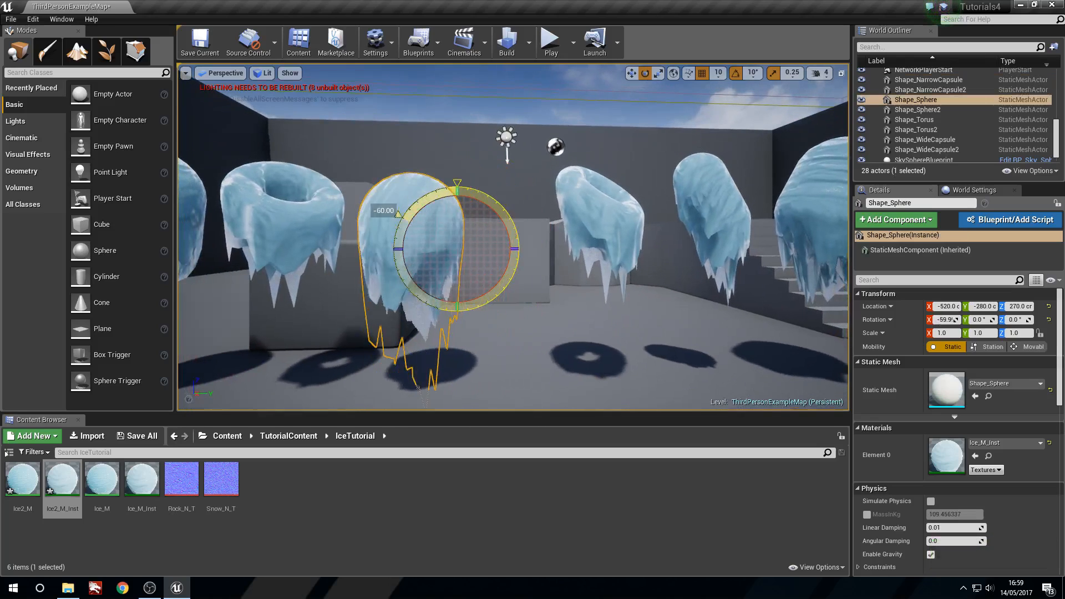
pyautogui.hotkey('ctrl', 'z')
# Raise the linear stair mesh to a Z location of 435 cm and apply the Ice2_M_Inst material to it.
pyautogui.click(301, 225)
pyautogui.moveTo(333, 237); pyautogui.dragTo(311, 237, button='right')
pyautogui.press('d')
pyautogui.click(418, 312)
pyautogui.scroll(-4, 418, 313)
pyautogui.press('w')
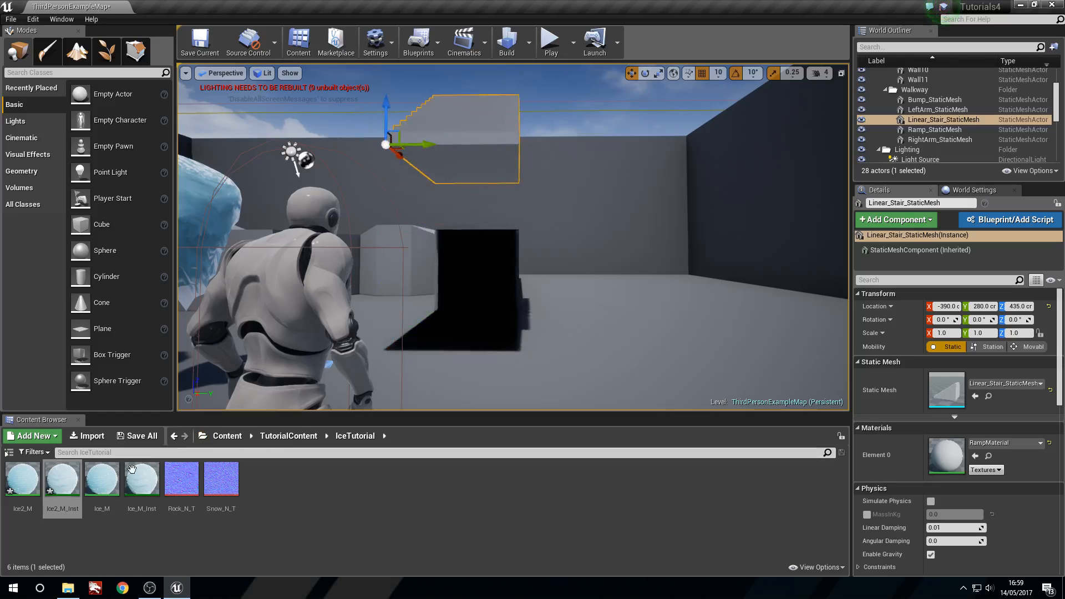
pyautogui.moveTo(62, 478); pyautogui.dragTo(488, 144)
# Rotate the raised stair mesh about 170° around X and inspect its icicles from several angles.
pyautogui.press('w')
pyautogui.moveTo(521, 224); pyautogui.dragTo(454, 236, button='right')
pyautogui.press('e')
pyautogui.moveTo(399, 185); pyautogui.dragTo(381, 304)
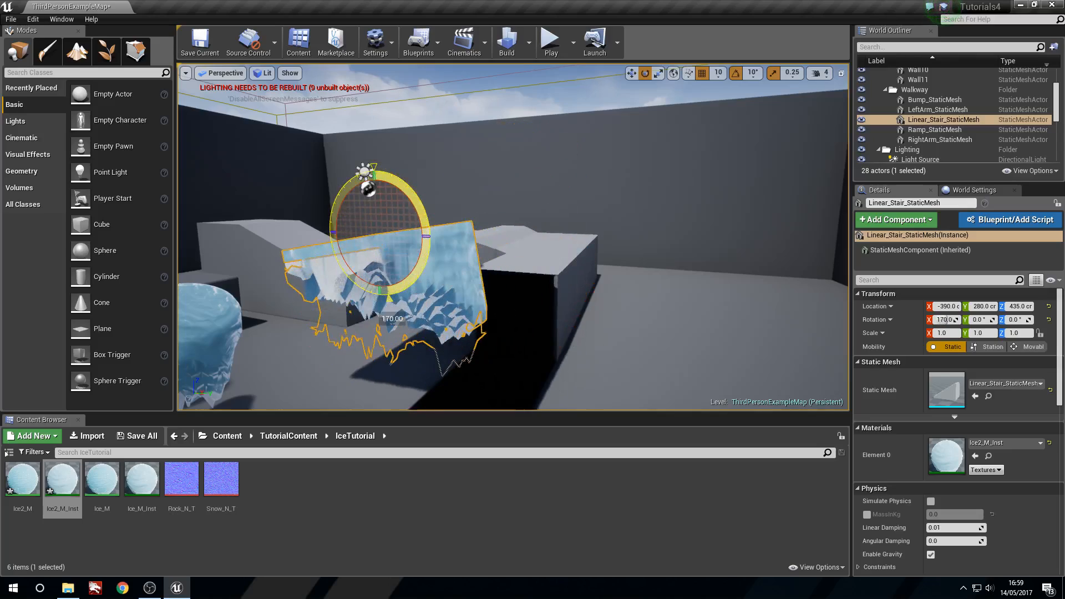
pyautogui.press('w')
pyautogui.moveTo(517, 206); pyautogui.dragTo(488, 188, button='right')
pyautogui.moveTo(632, 314); pyautogui.dragTo(599, 314, button='right')
pyautogui.click(647, 144)
pyautogui.moveTo(646, 144); pyautogui.dragTo(737, 146, button='right')
# Undo the rotation and the material change on the linear stair mesh.
pyautogui.hotkey('ctrl', 'z')
pyautogui.hotkey('ctrl', 'z')
pyautogui.hotkey('ctrl', 'z')
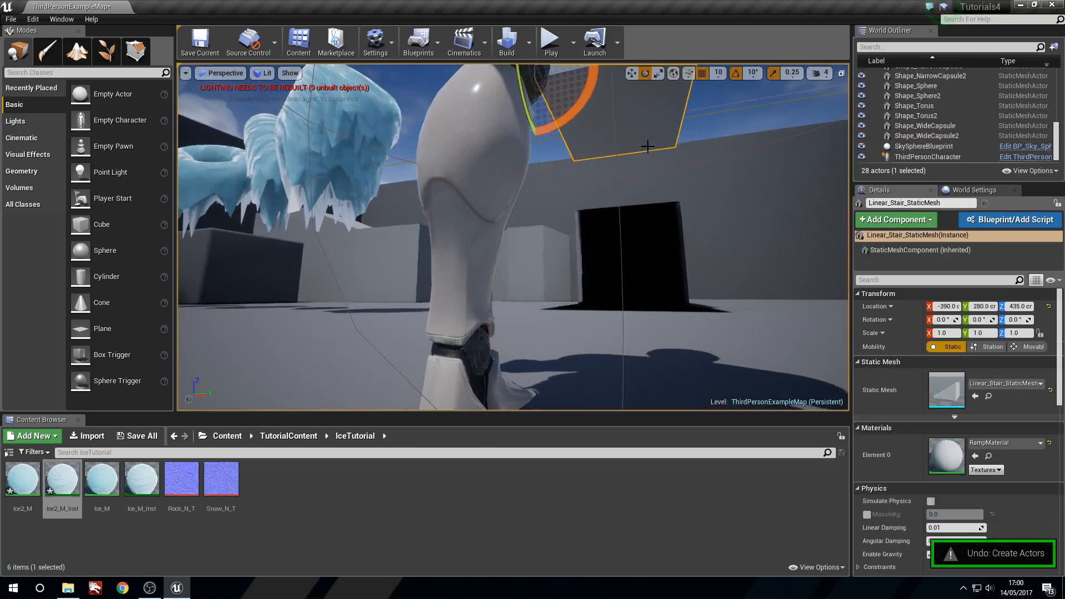
# Open the third-person character's SK_Mannequin mesh, apply Ice2_M_Inst to both material slots, and close the mesh editor.
pyautogui.moveTo(648, 146); pyautogui.dragTo(821, 167, button='right')
pyautogui.press('s')
pyautogui.press('w')
pyautogui.moveTo(563, 244); pyautogui.dragTo(596, 211, button='right')
pyautogui.press('s')
pyautogui.click(534, 221)
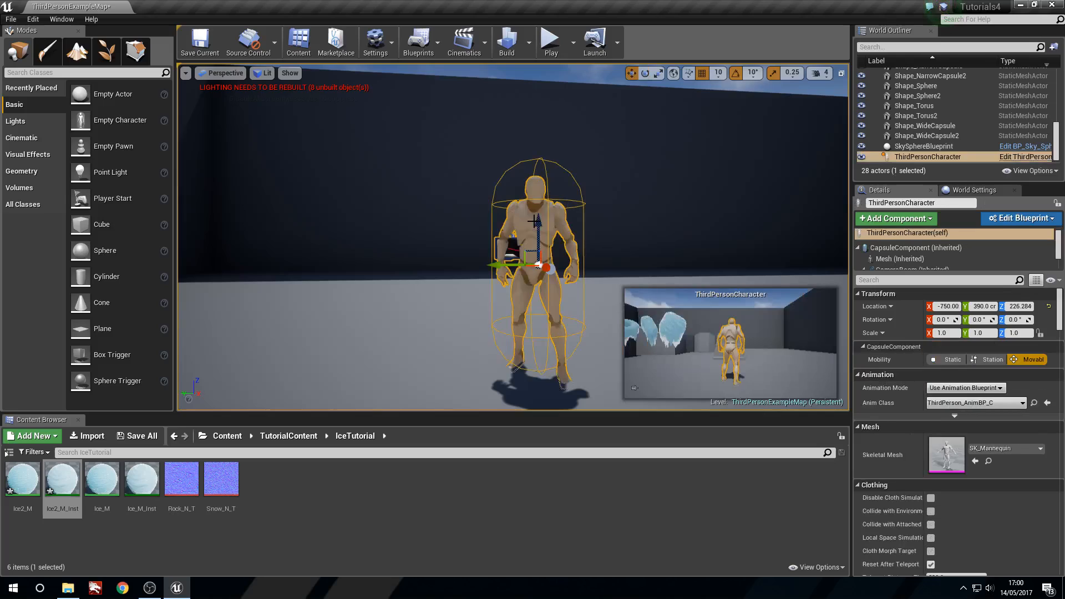
pyautogui.doubleClick(950, 464)
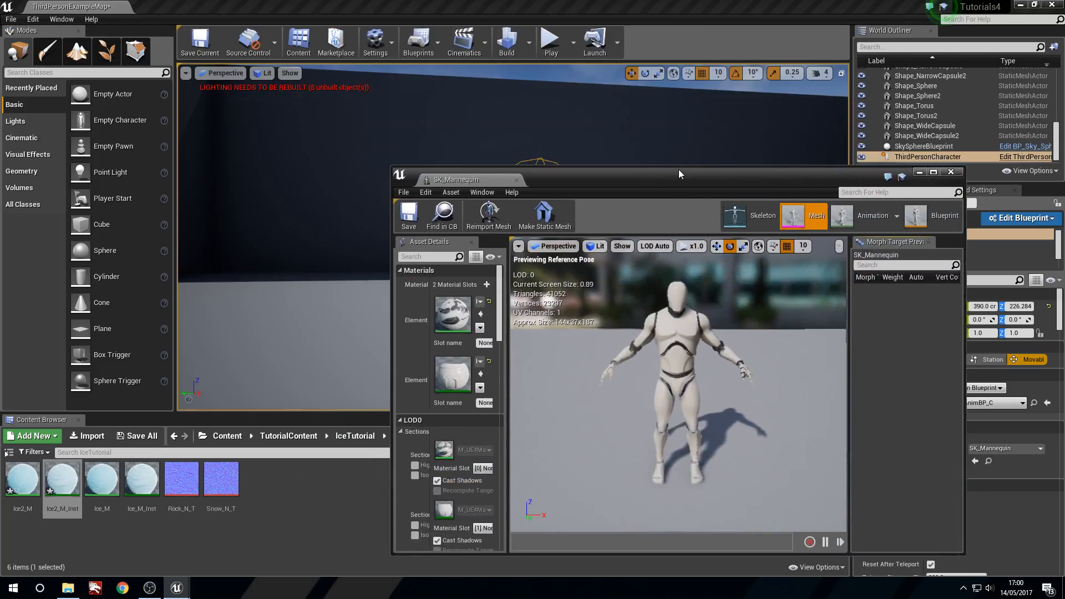
pyautogui.moveTo(62, 479); pyautogui.dragTo(535, 332)
pyautogui.moveTo(60, 488); pyautogui.dragTo(544, 267)
pyautogui.click(1035, 117)
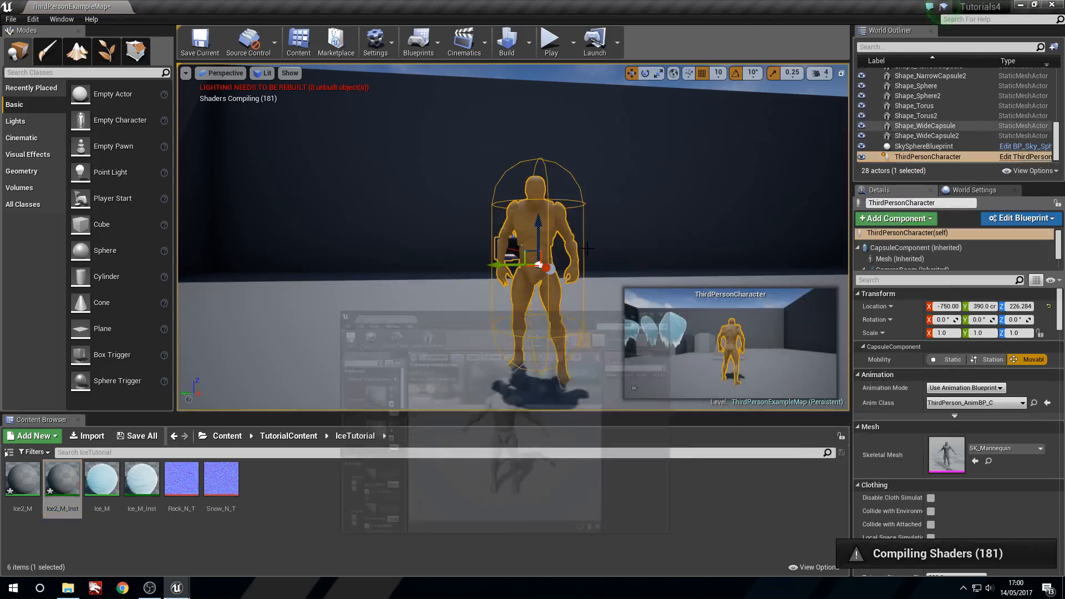
# View the row of ice shapes and the third-person character in the level from several angles.
pyautogui.moveTo(512, 237); pyautogui.dragTo(574, 241, button='right')
pyautogui.press('w')
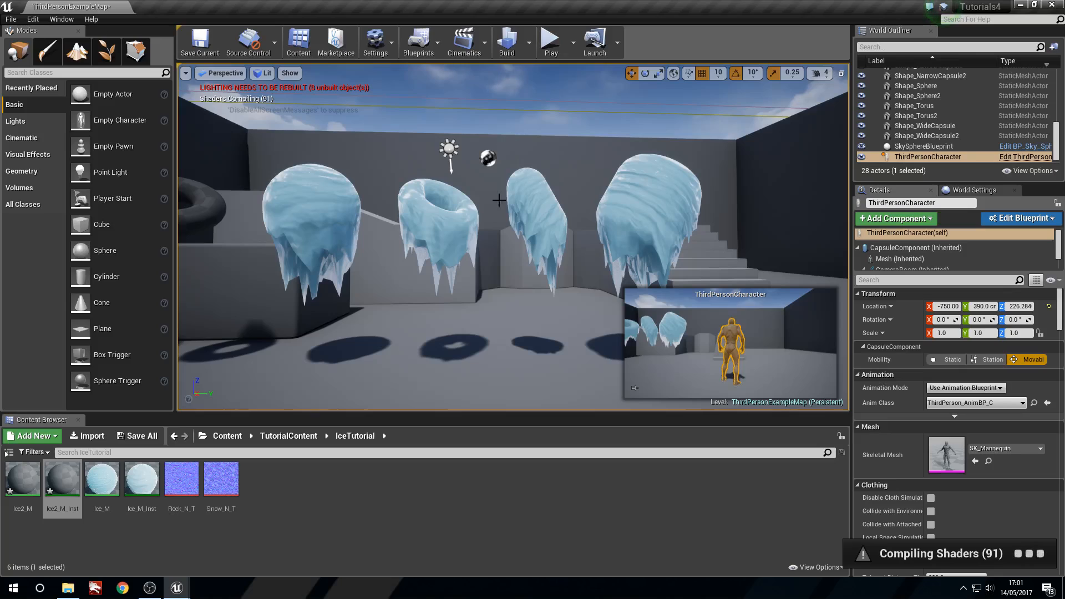
pyautogui.press('f')
pyautogui.moveTo(513, 237); pyautogui.dragTo(483, 238, button='right')
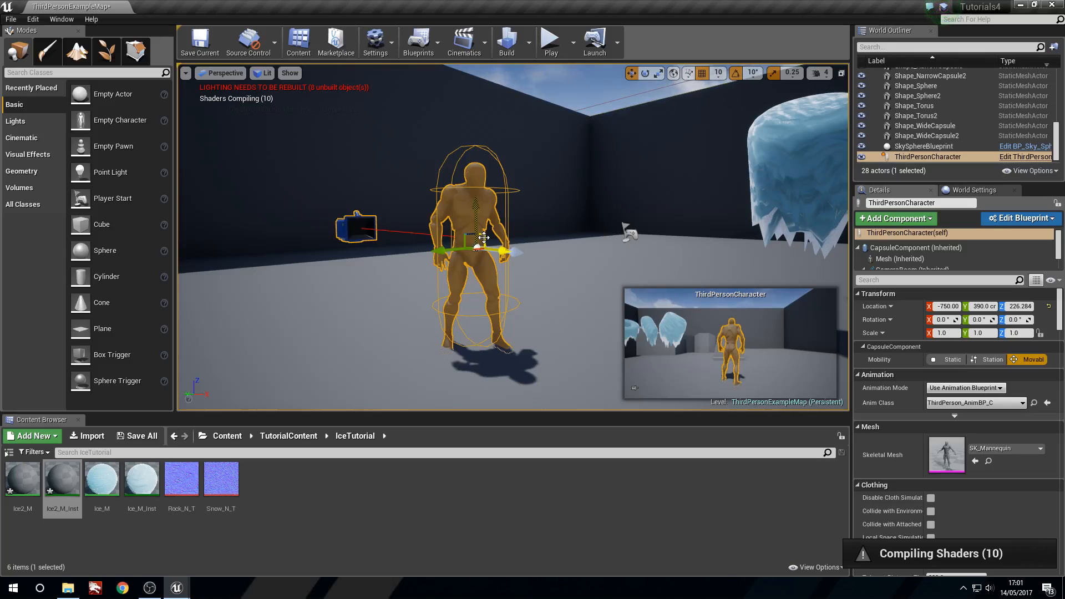
pyautogui.moveTo(483, 238); pyautogui.dragTo(506, 228, button='right')
pyautogui.press('w')
pyautogui.press('d')
# Play the level and walk the third-person character around in different directions.
pyautogui.click(506, 228)
pyautogui.press('s')
pyautogui.press('a')
pyautogui.press('w')
pyautogui.press('s')
pyautogui.press('d')
pyautogui.press('w')
pyautogui.press('s')
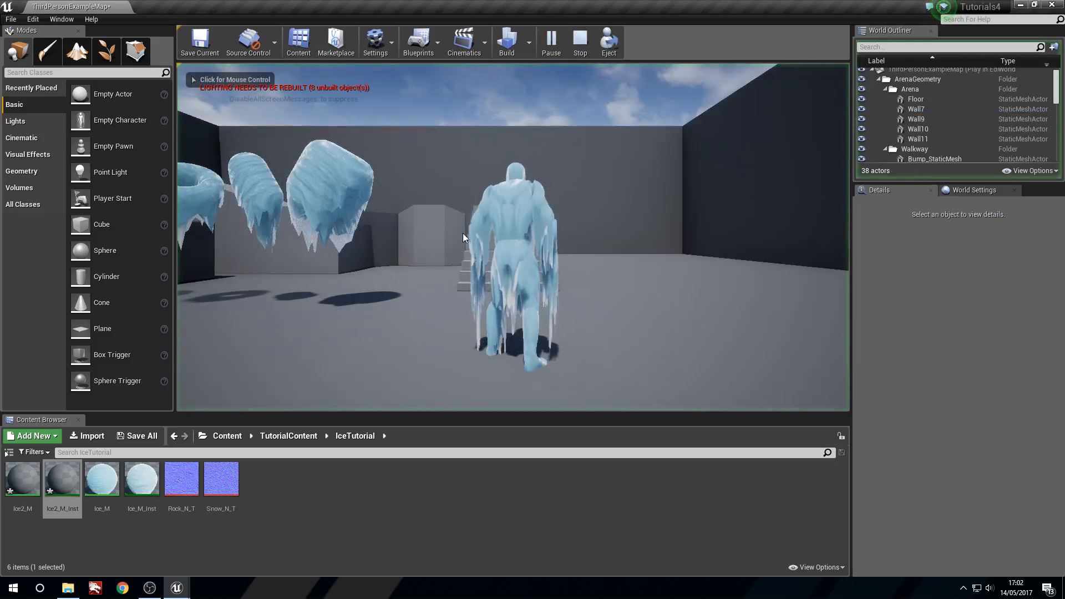
# Run the ice-covered character up the stairs, along the walkway, and across the floor to examine its icicles in motion.
pyautogui.click(466, 239)
pyautogui.press('w')
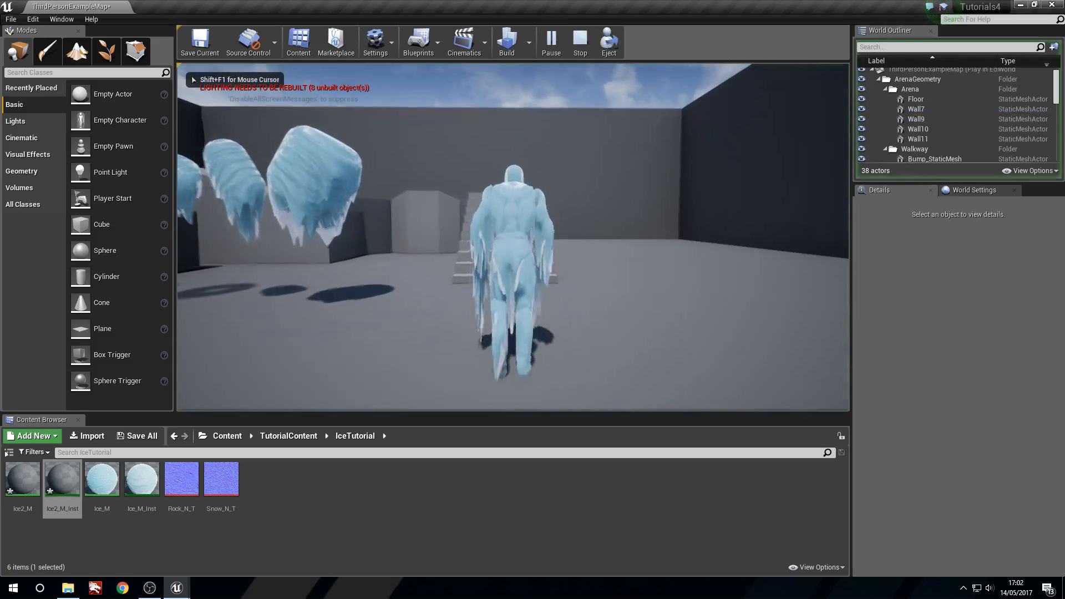
pyautogui.press('w')
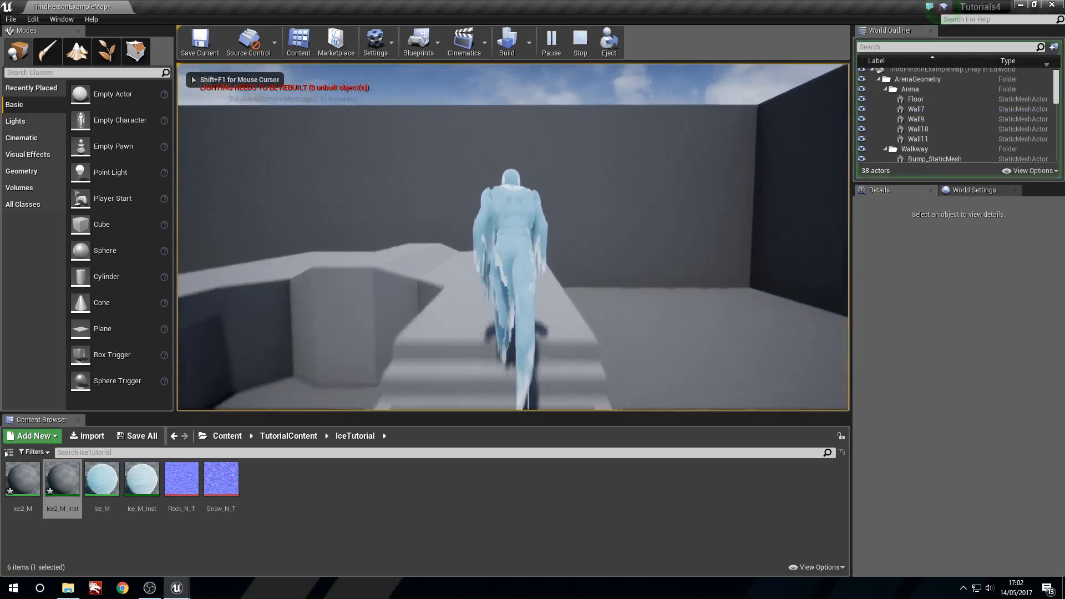
pyautogui.press('w')
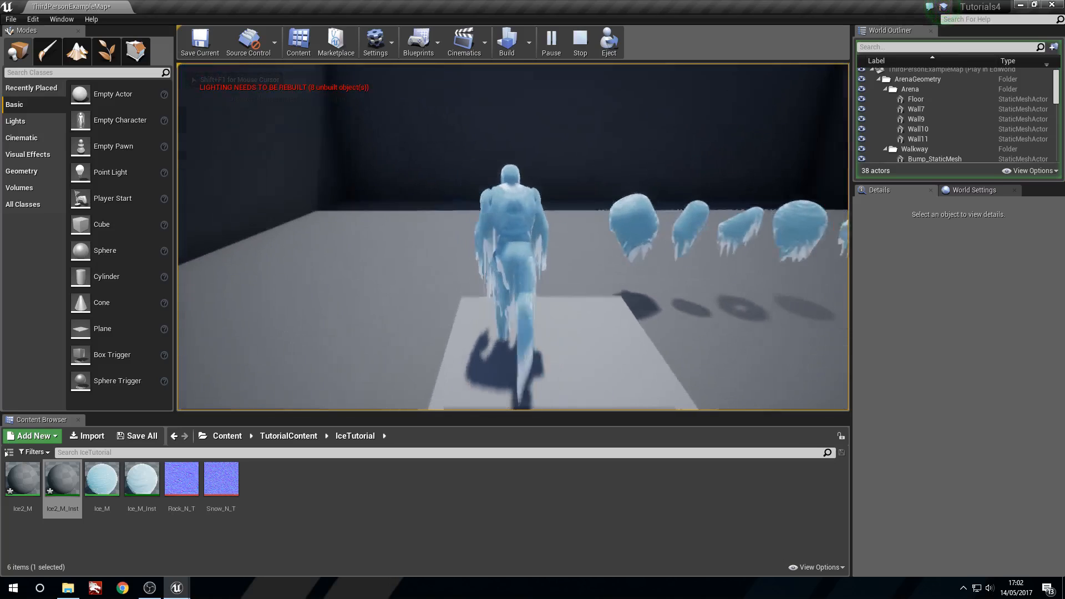
pyautogui.press('w')
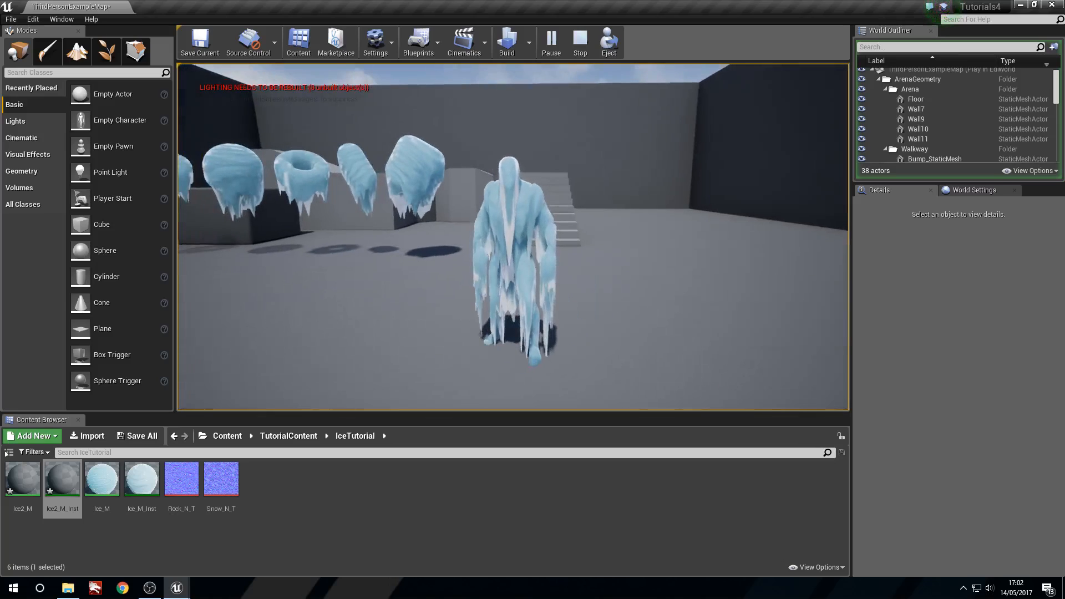
pyautogui.press('w')
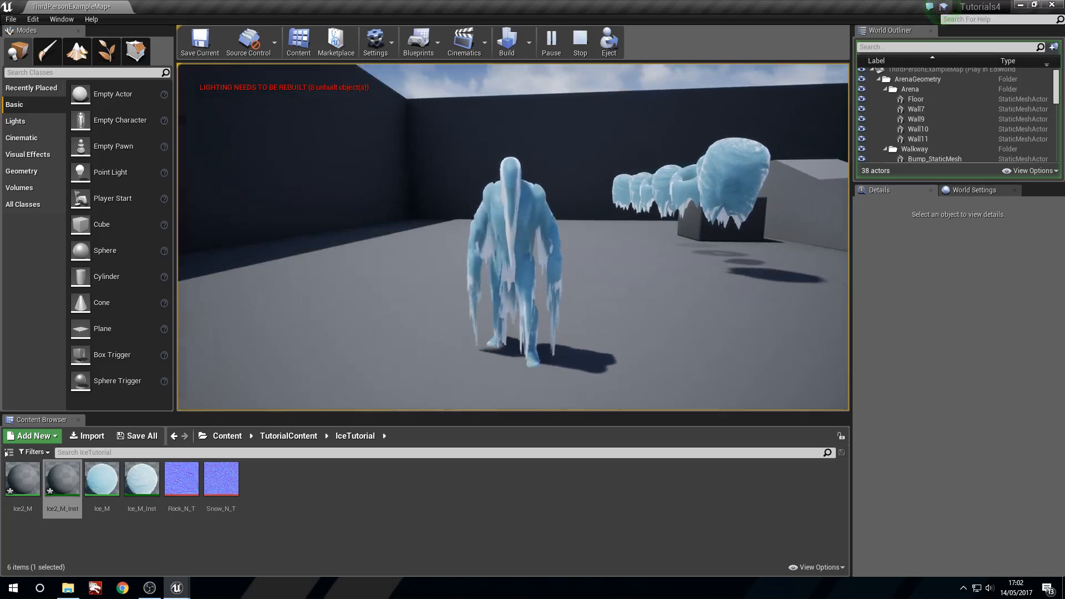
pyautogui.press('d')
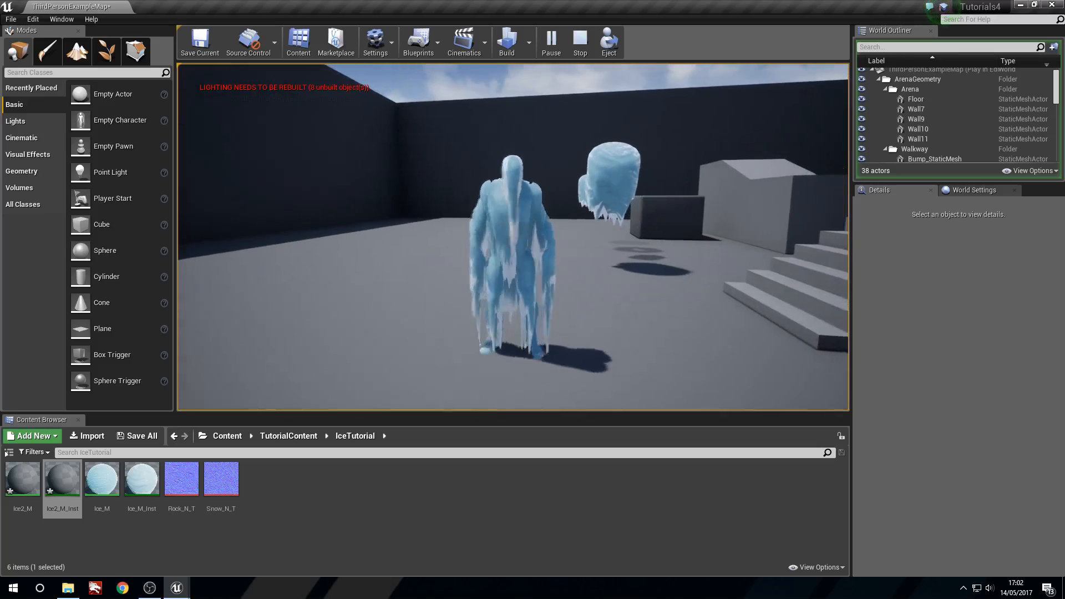
pyautogui.press('w')
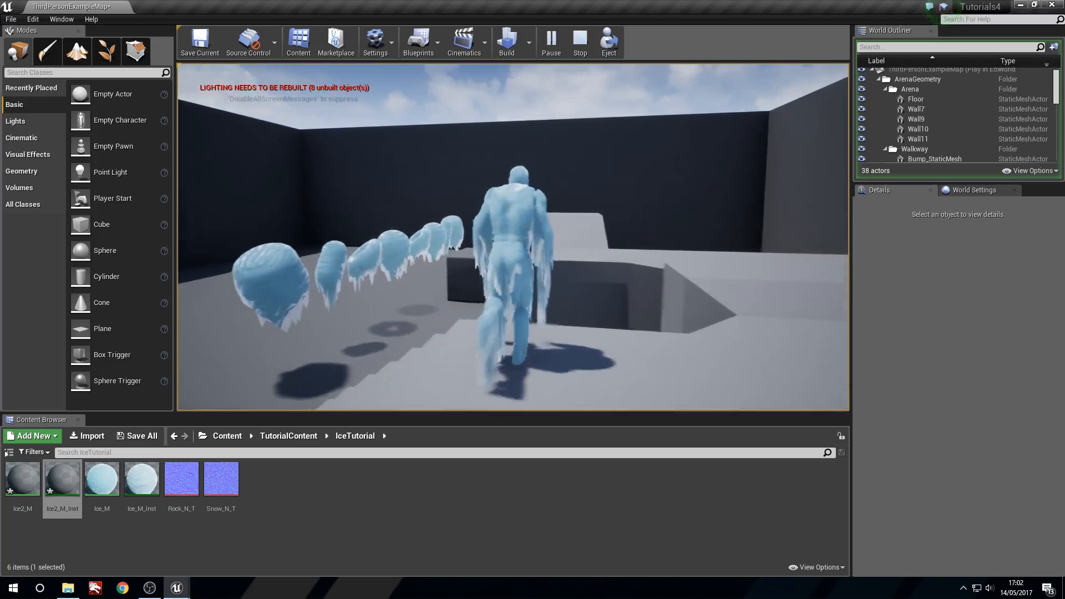
pyautogui.press('a')
pyautogui.press('w')
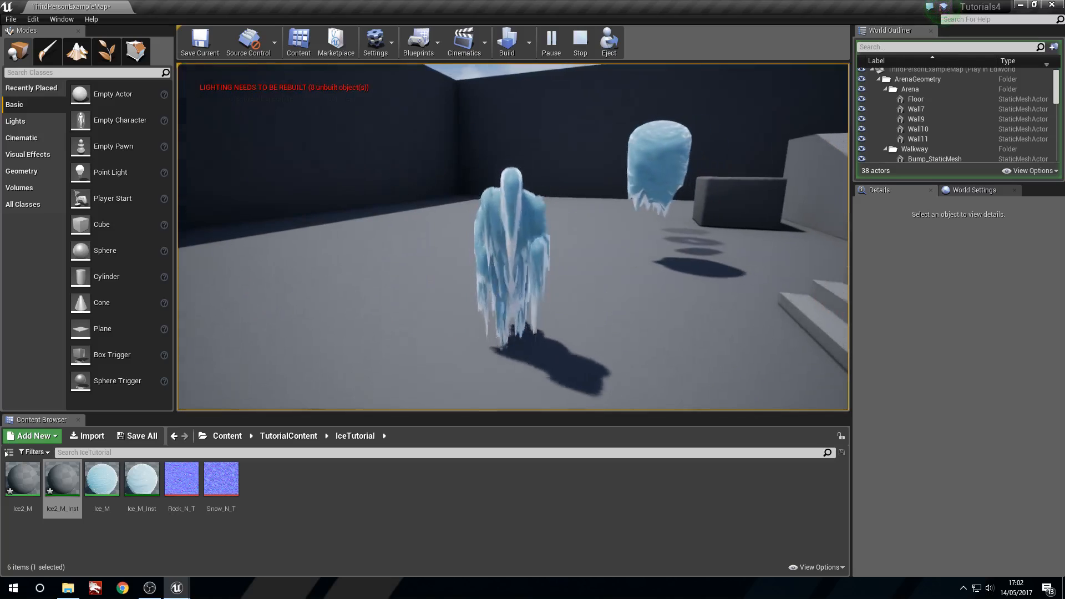